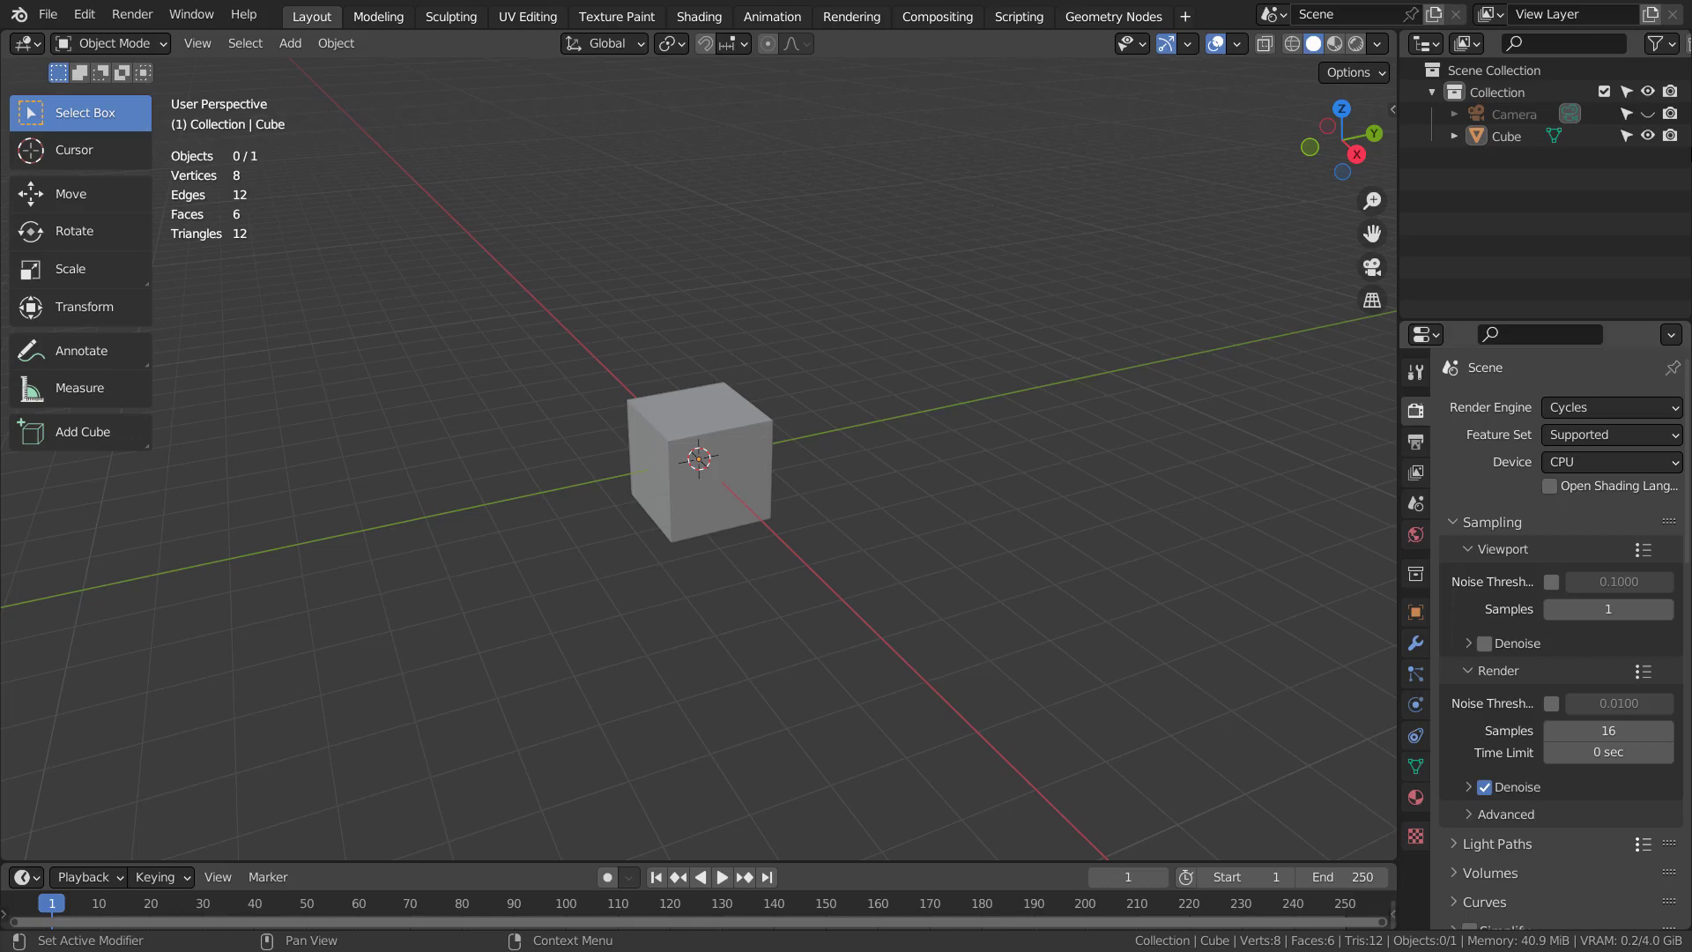
- Duplicate the cube as Cube.001, place it up and to the right, then reselect the original
click(755, 408)
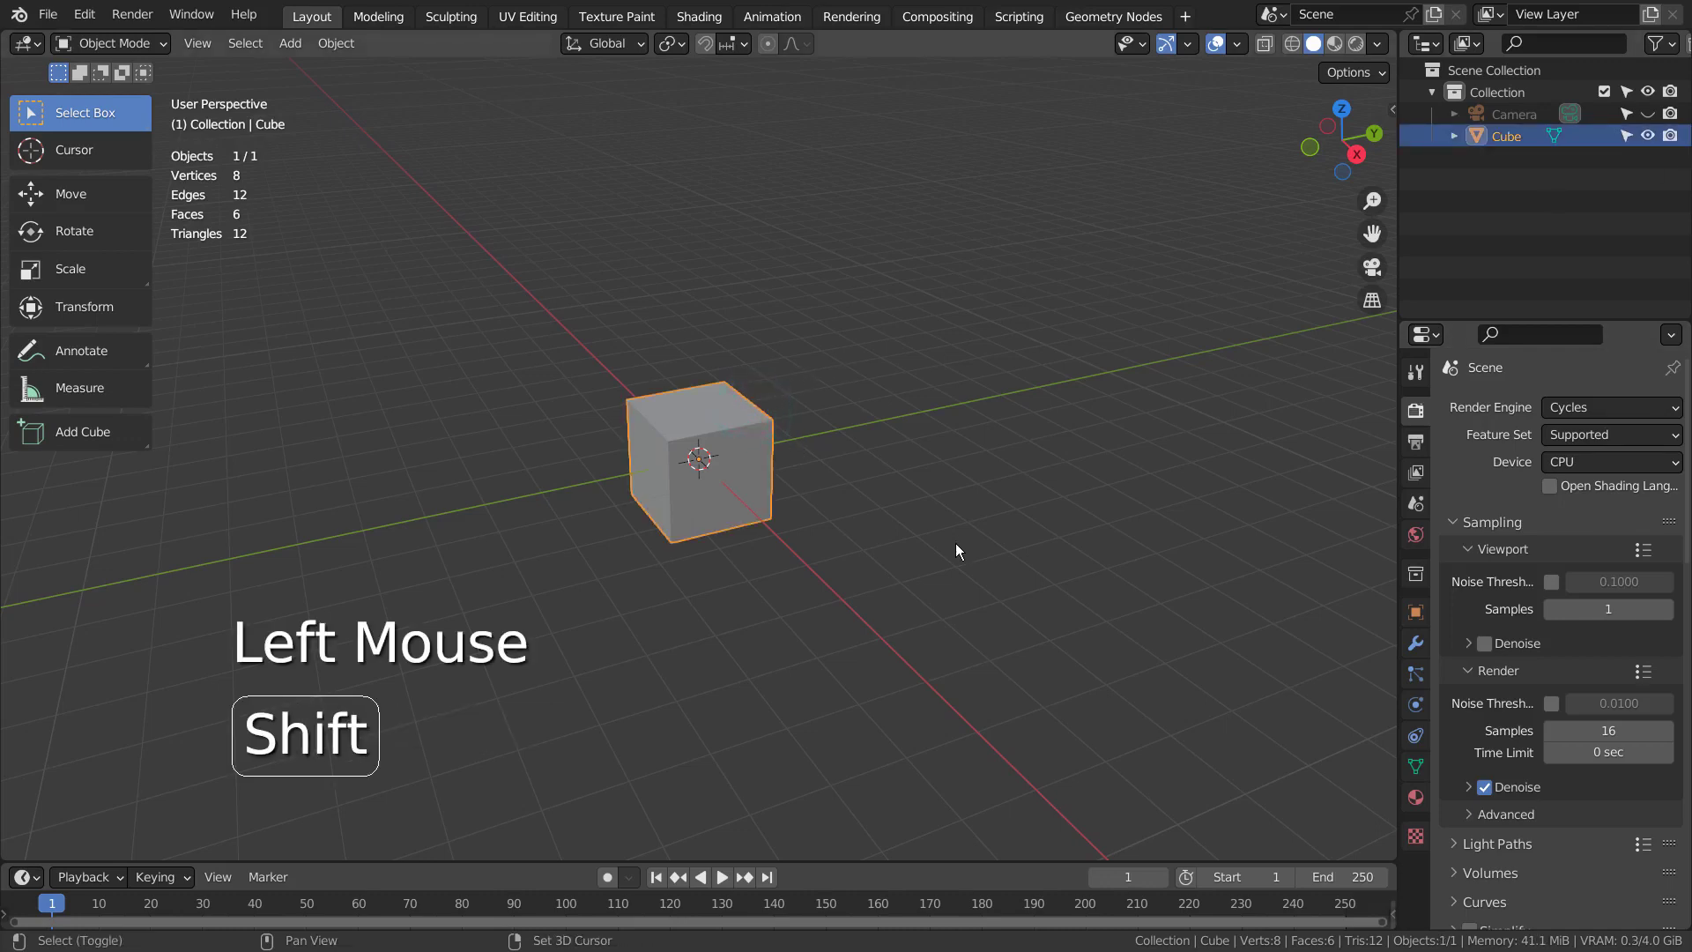
key(shift+d)
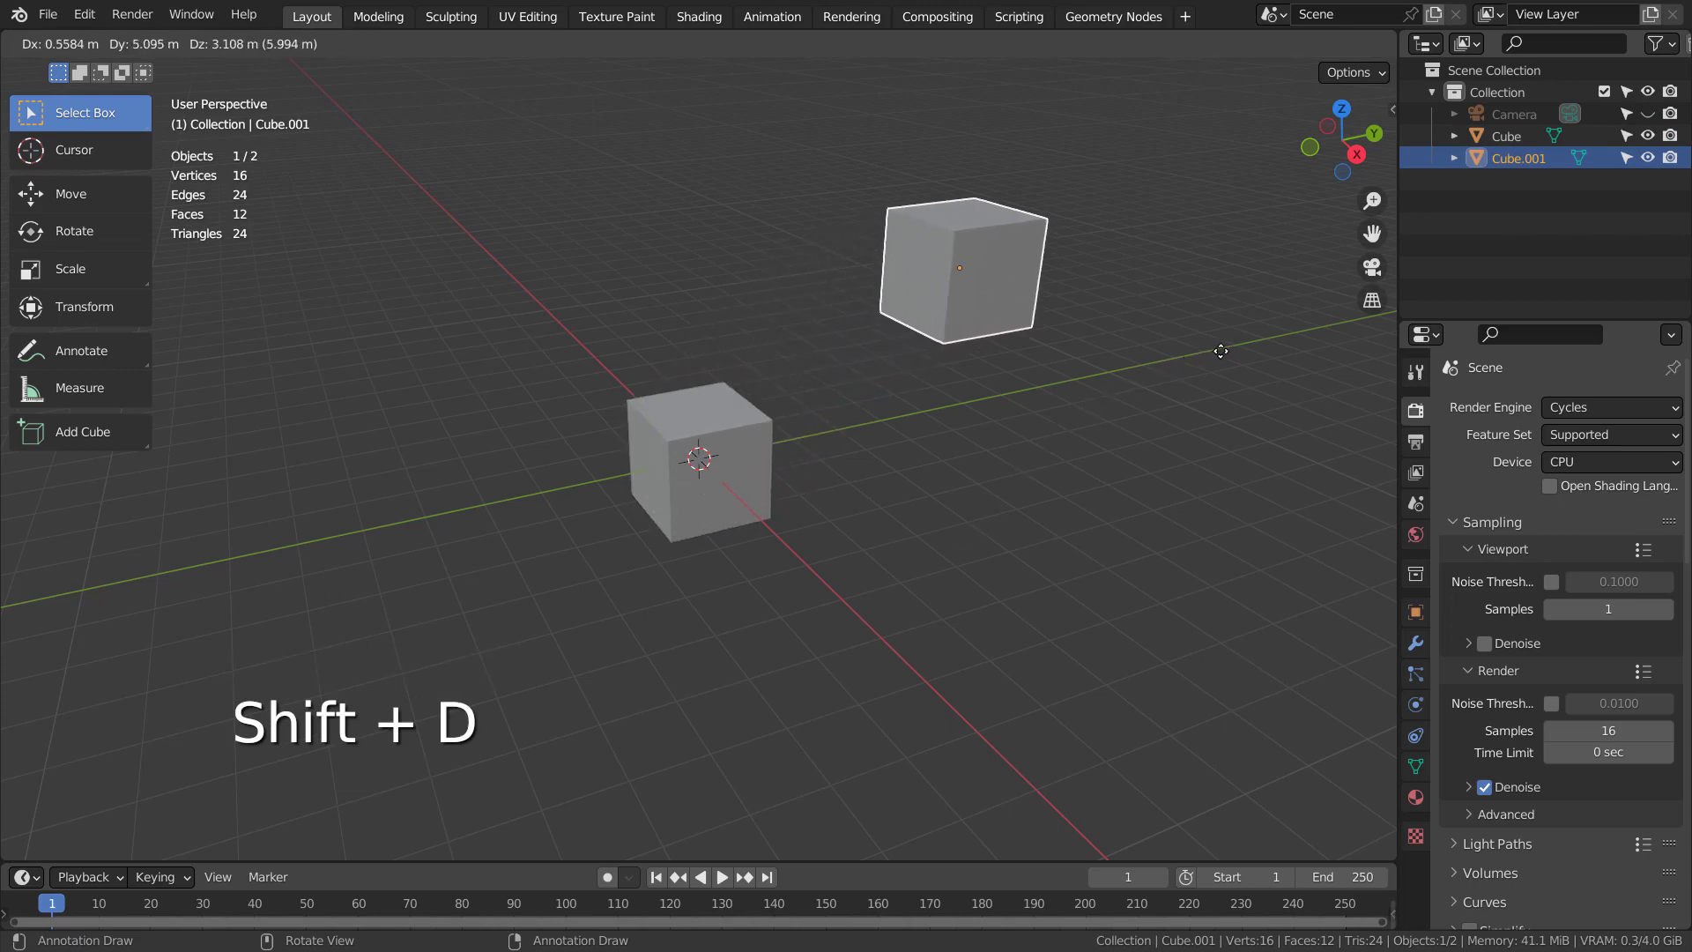
click(1222, 351)
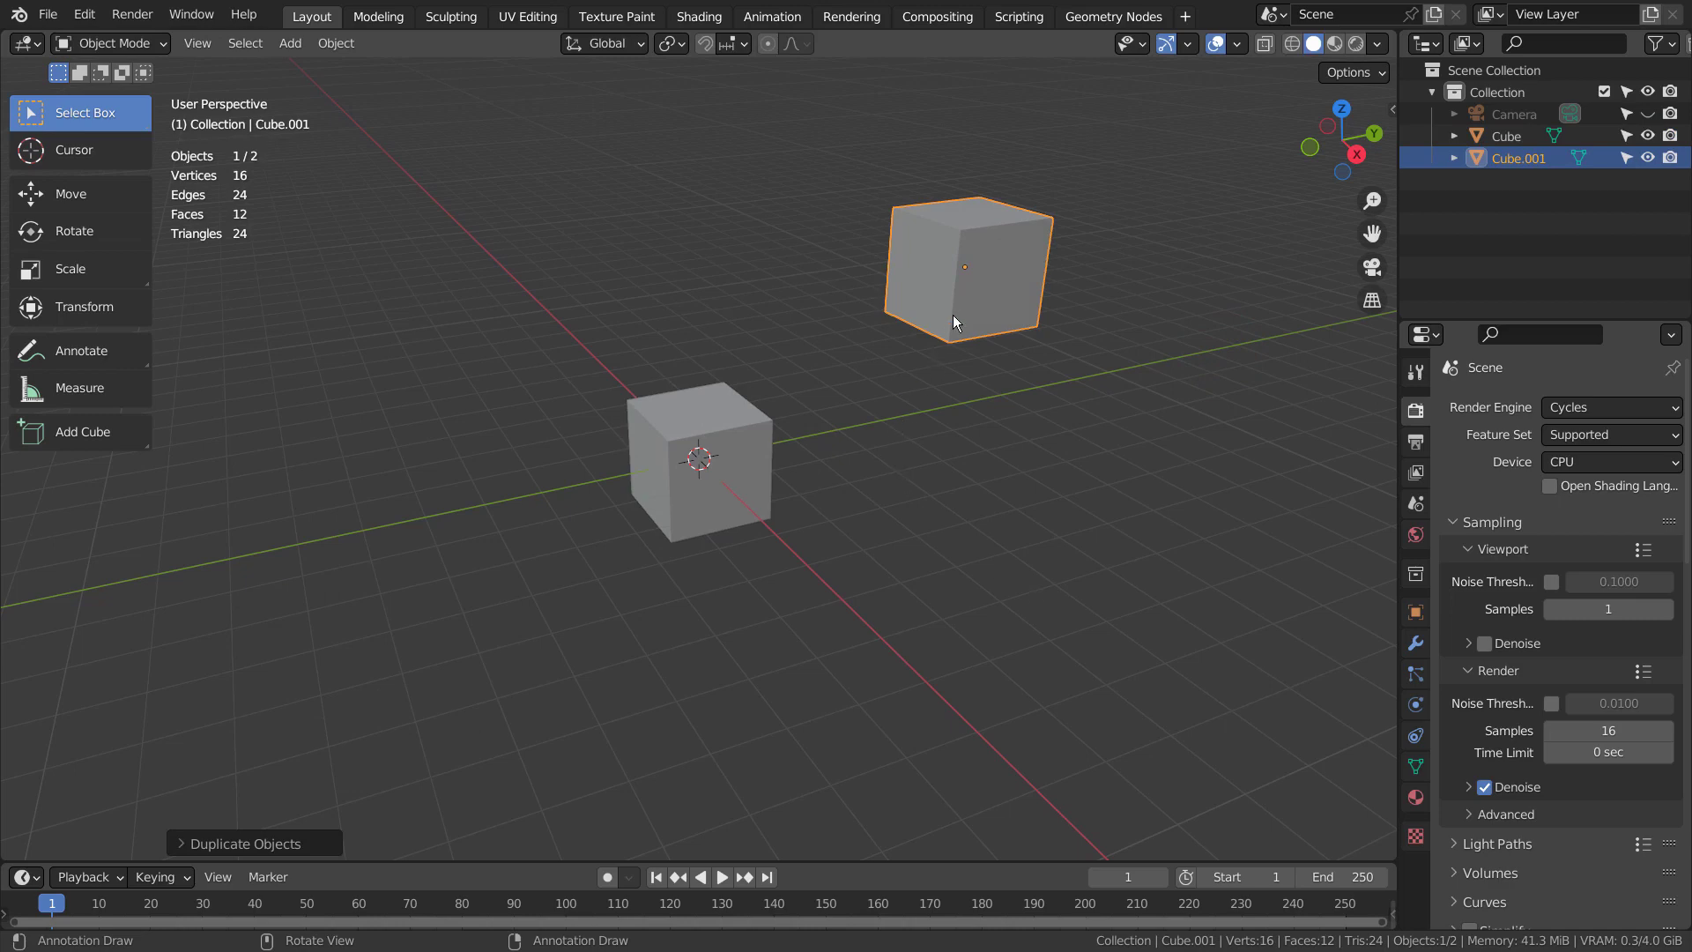
click(748, 441)
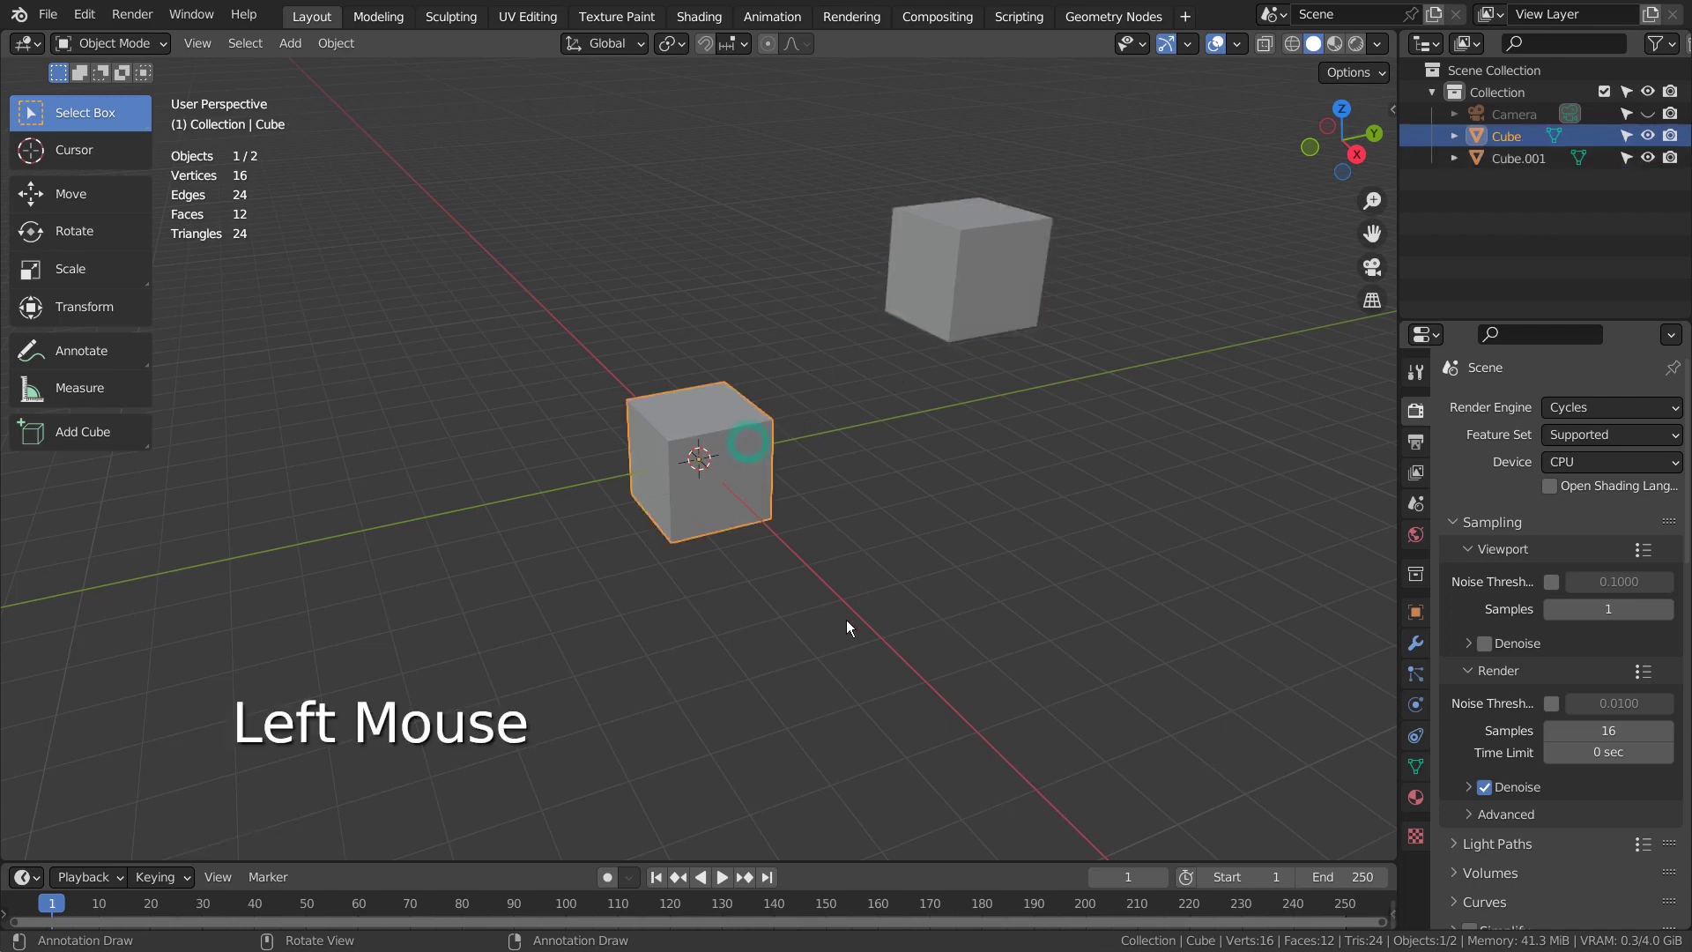
- Show the sidebar Item tab and paste Cube.001's Location X into the original Cube
click(985, 299)
key(n)
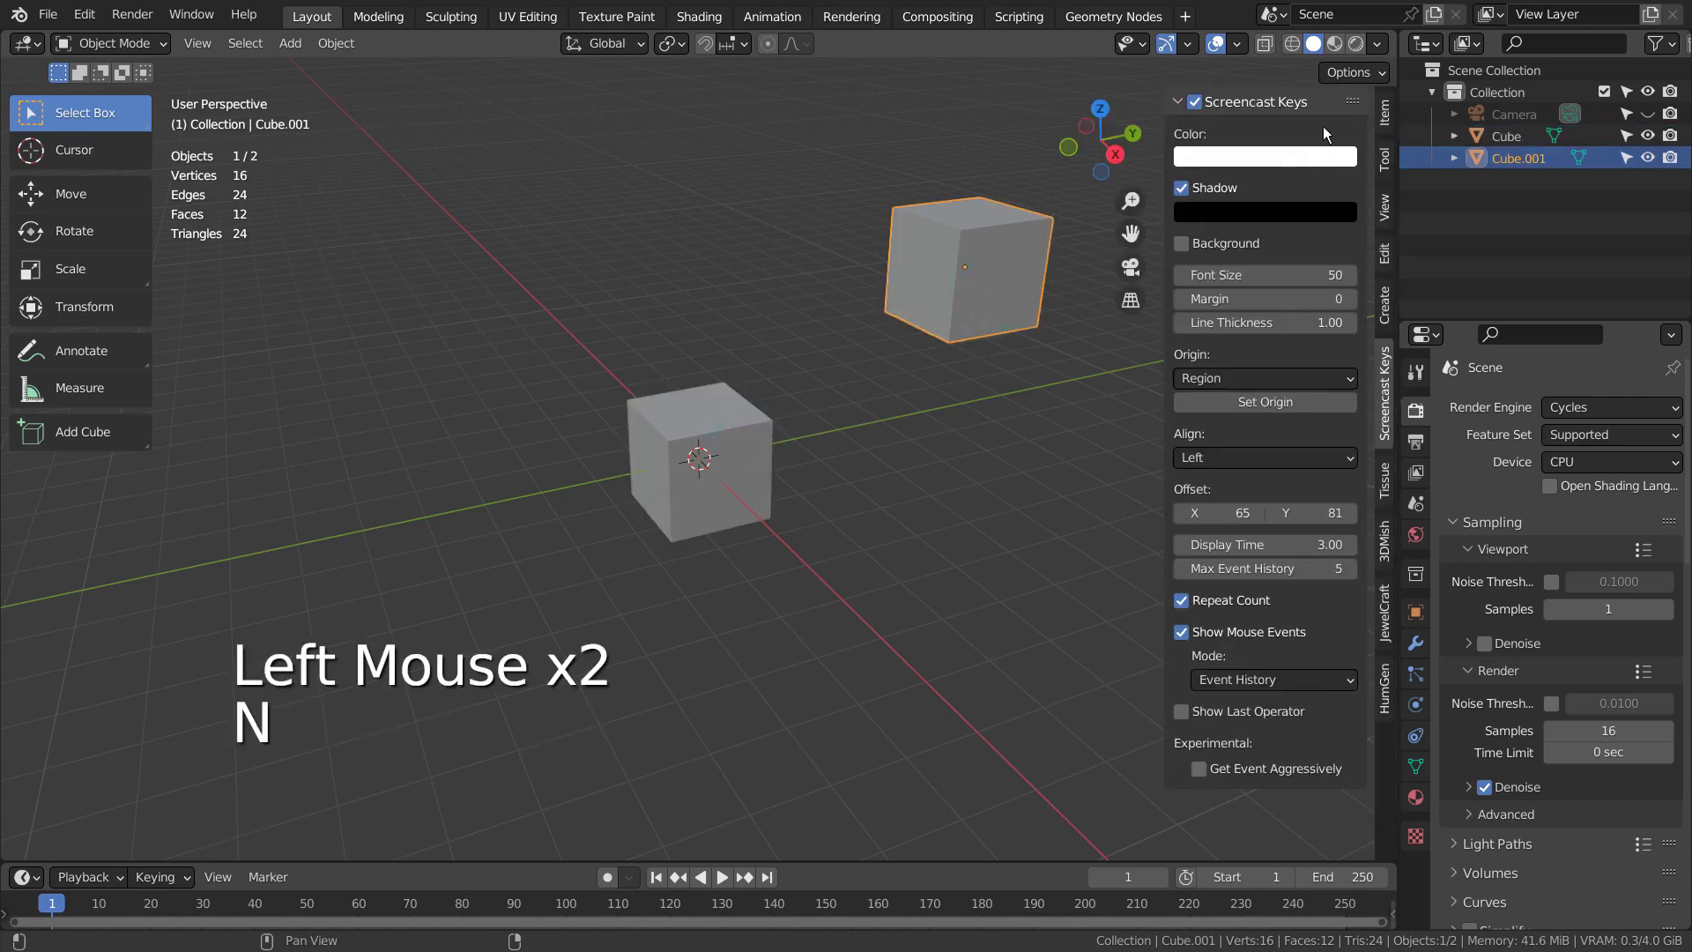
click(1382, 112)
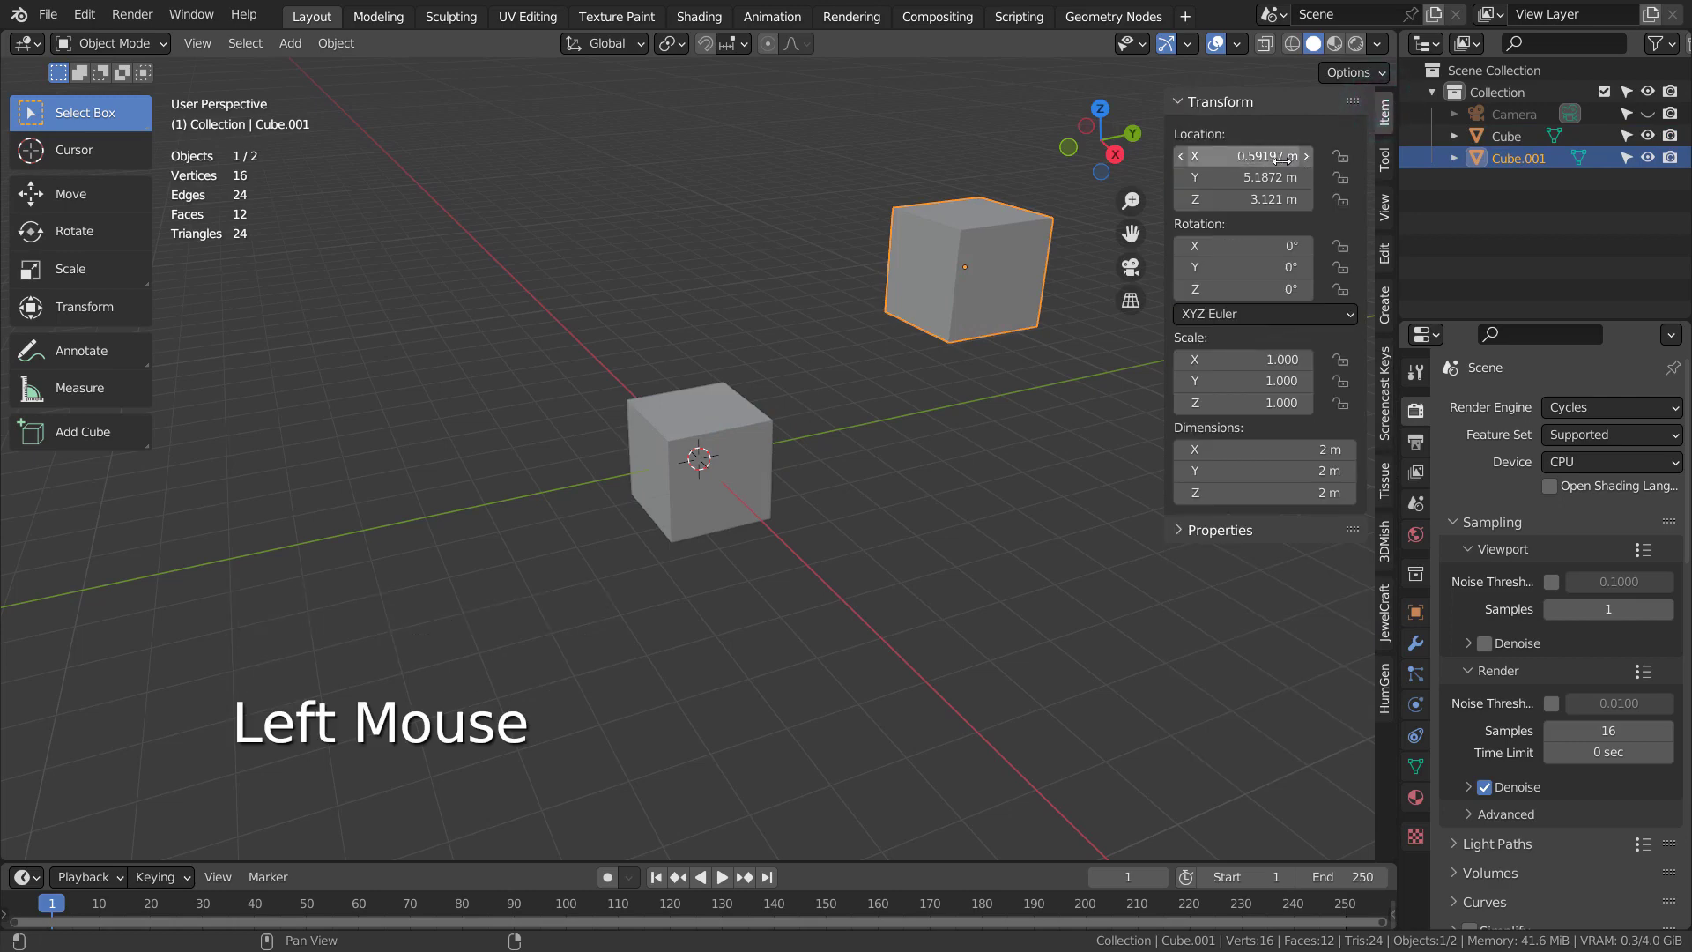
click(1233, 156)
key(ctrl+c)
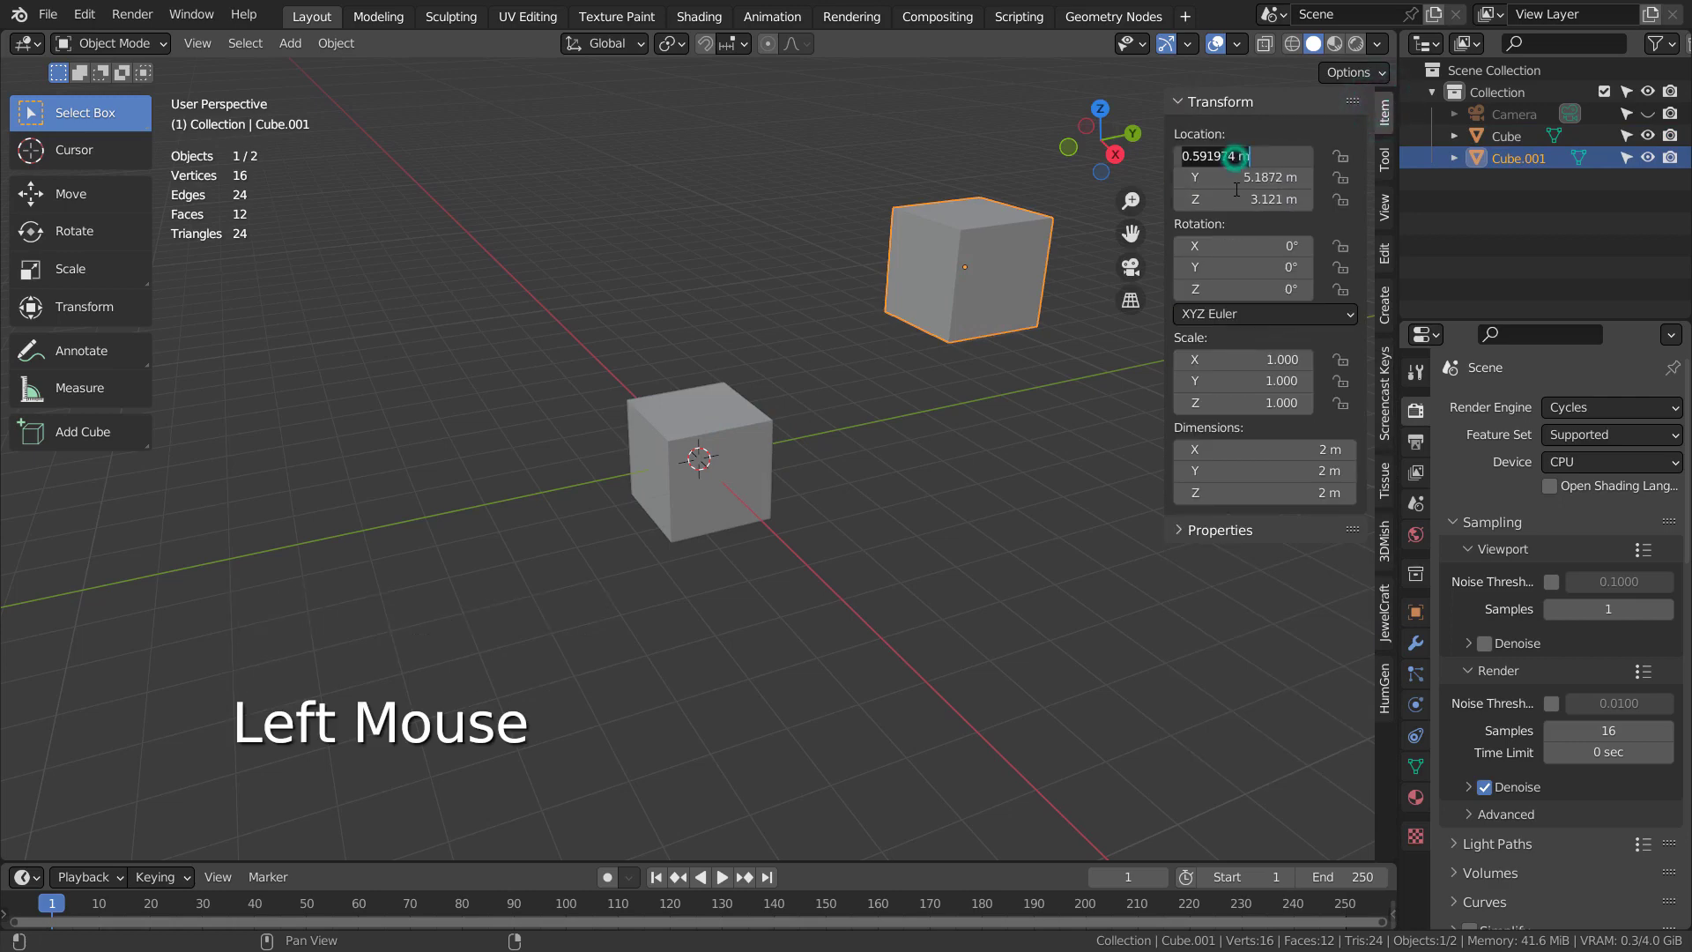
click(755, 461)
click(736, 453)
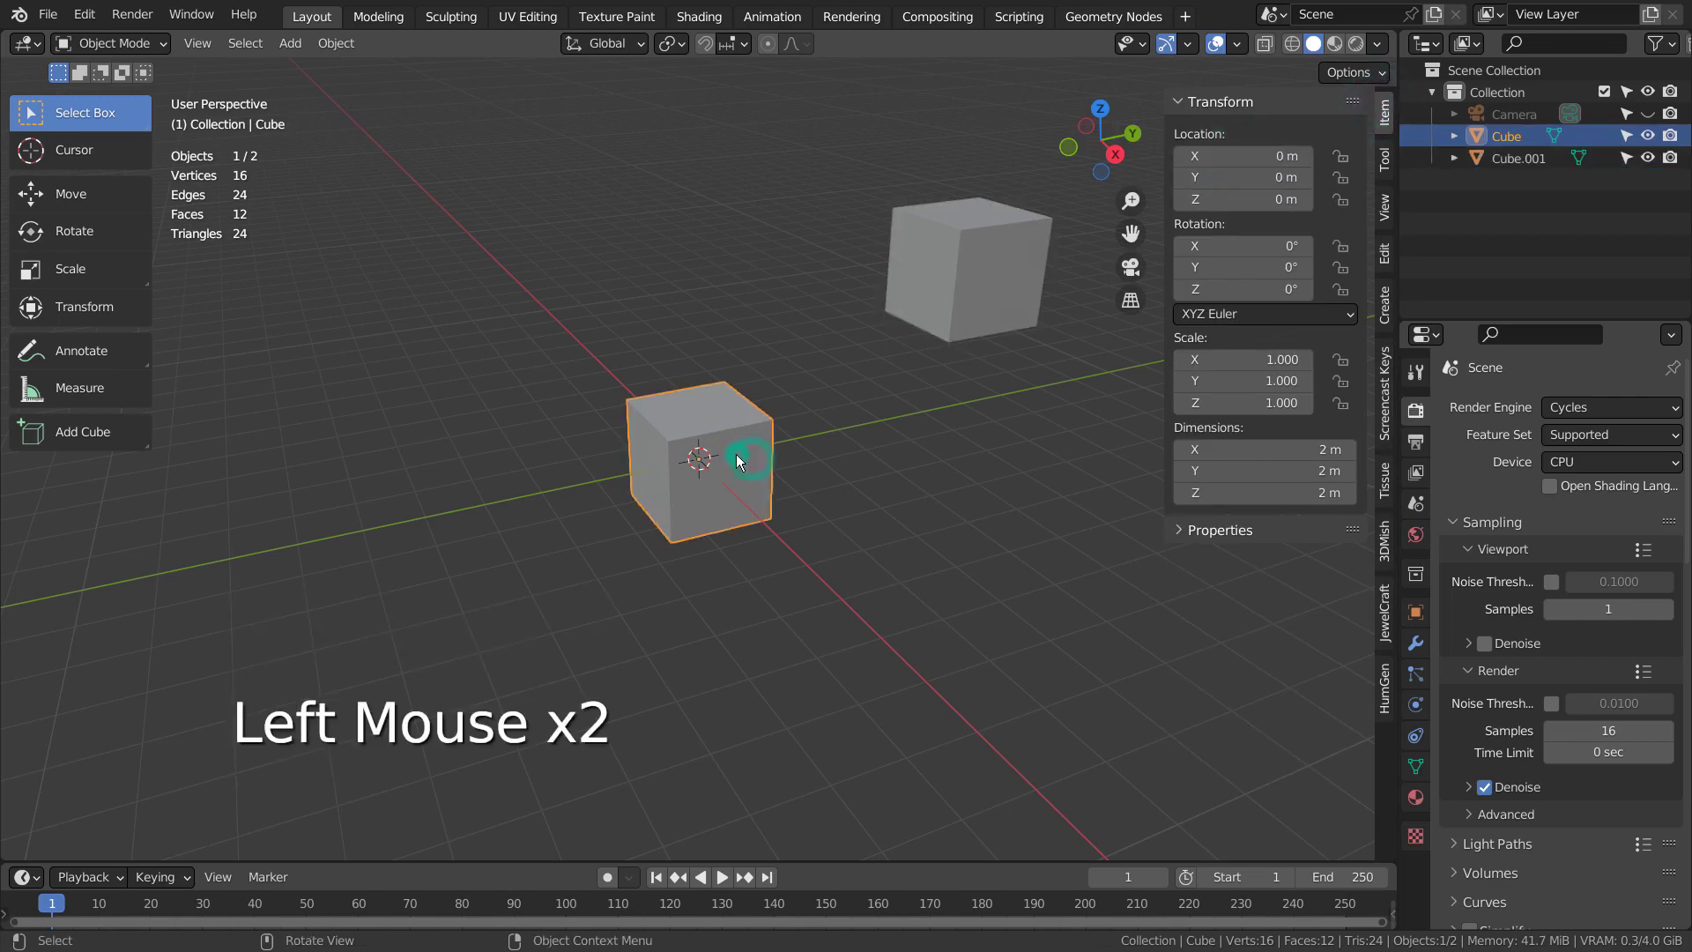
click(1269, 158)
key(ctrl+v)
- Copy Cube.001's Location Y value into the original Cube's Location Y
click(996, 266)
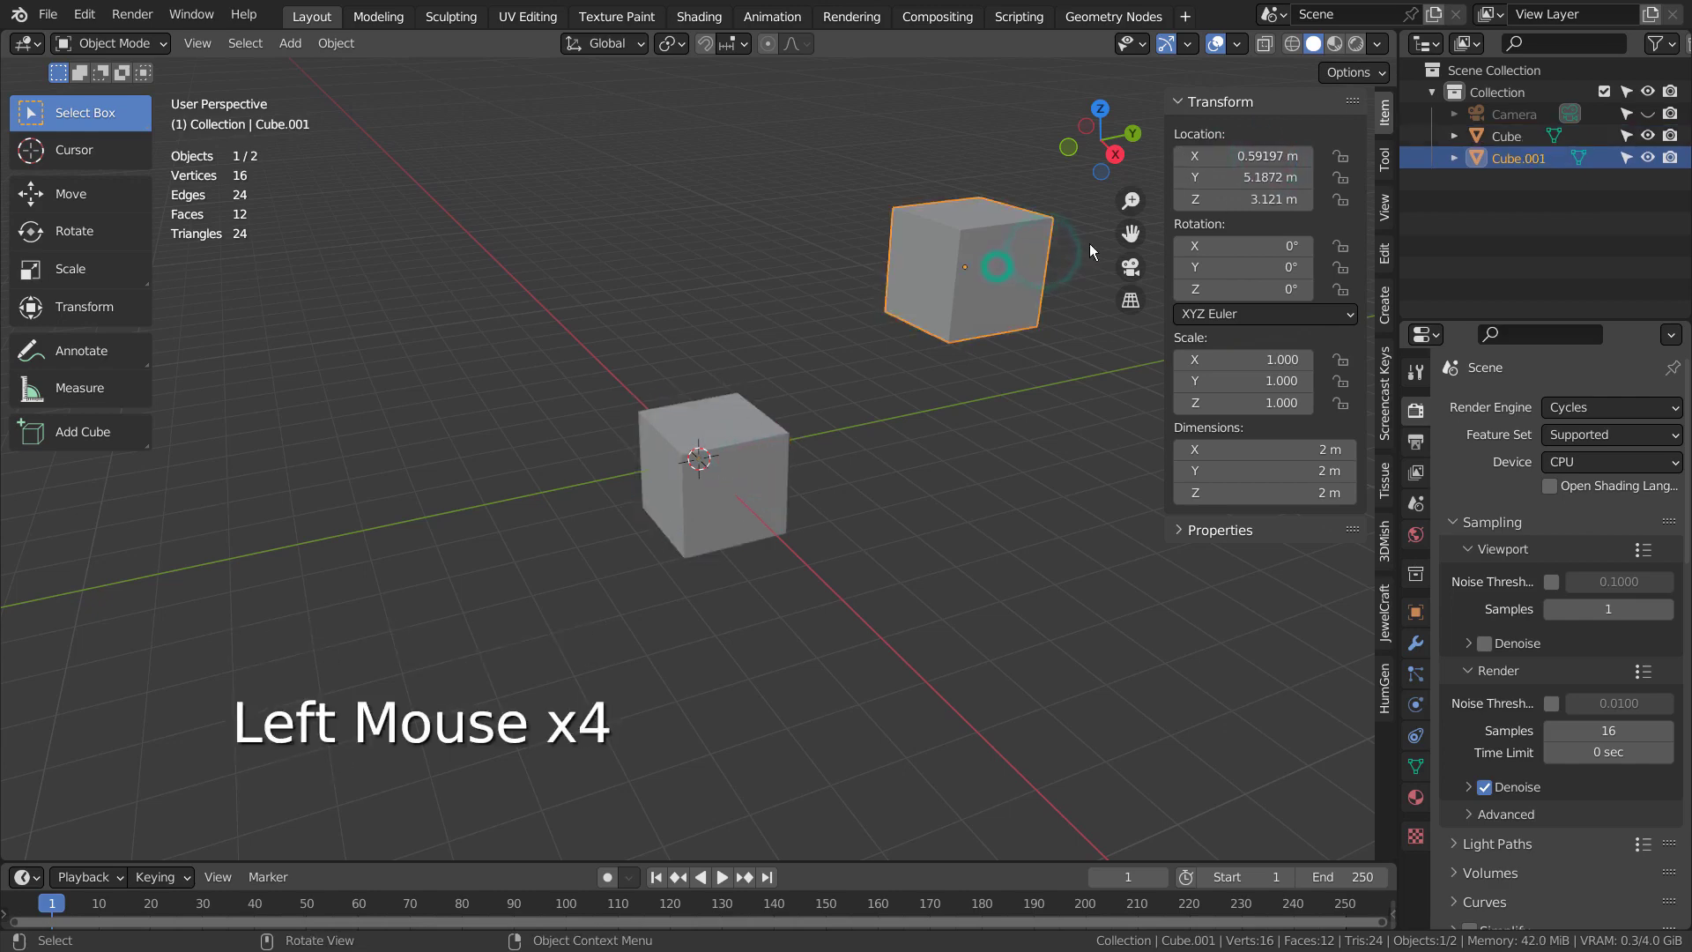
click(1237, 177)
click(674, 463)
click(1241, 177)
click(1242, 177)
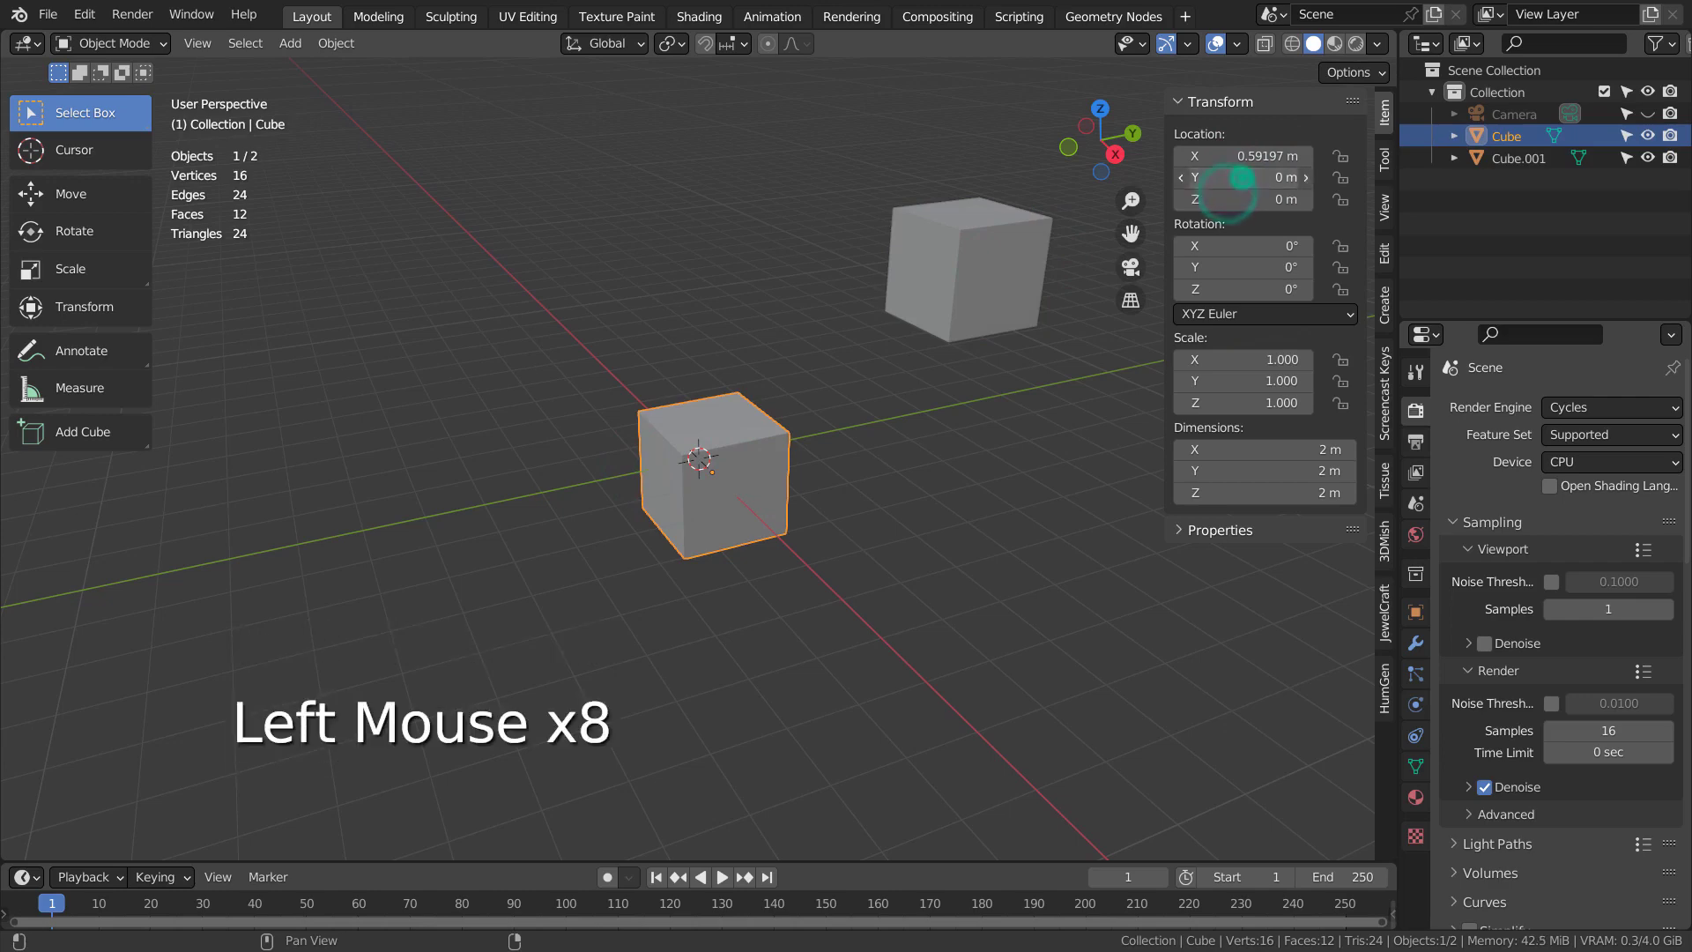
text(5.18716 m)
key(Return)
- Copy Cube.001's Location Z of 3.121 m into the original Cube
click(987, 293)
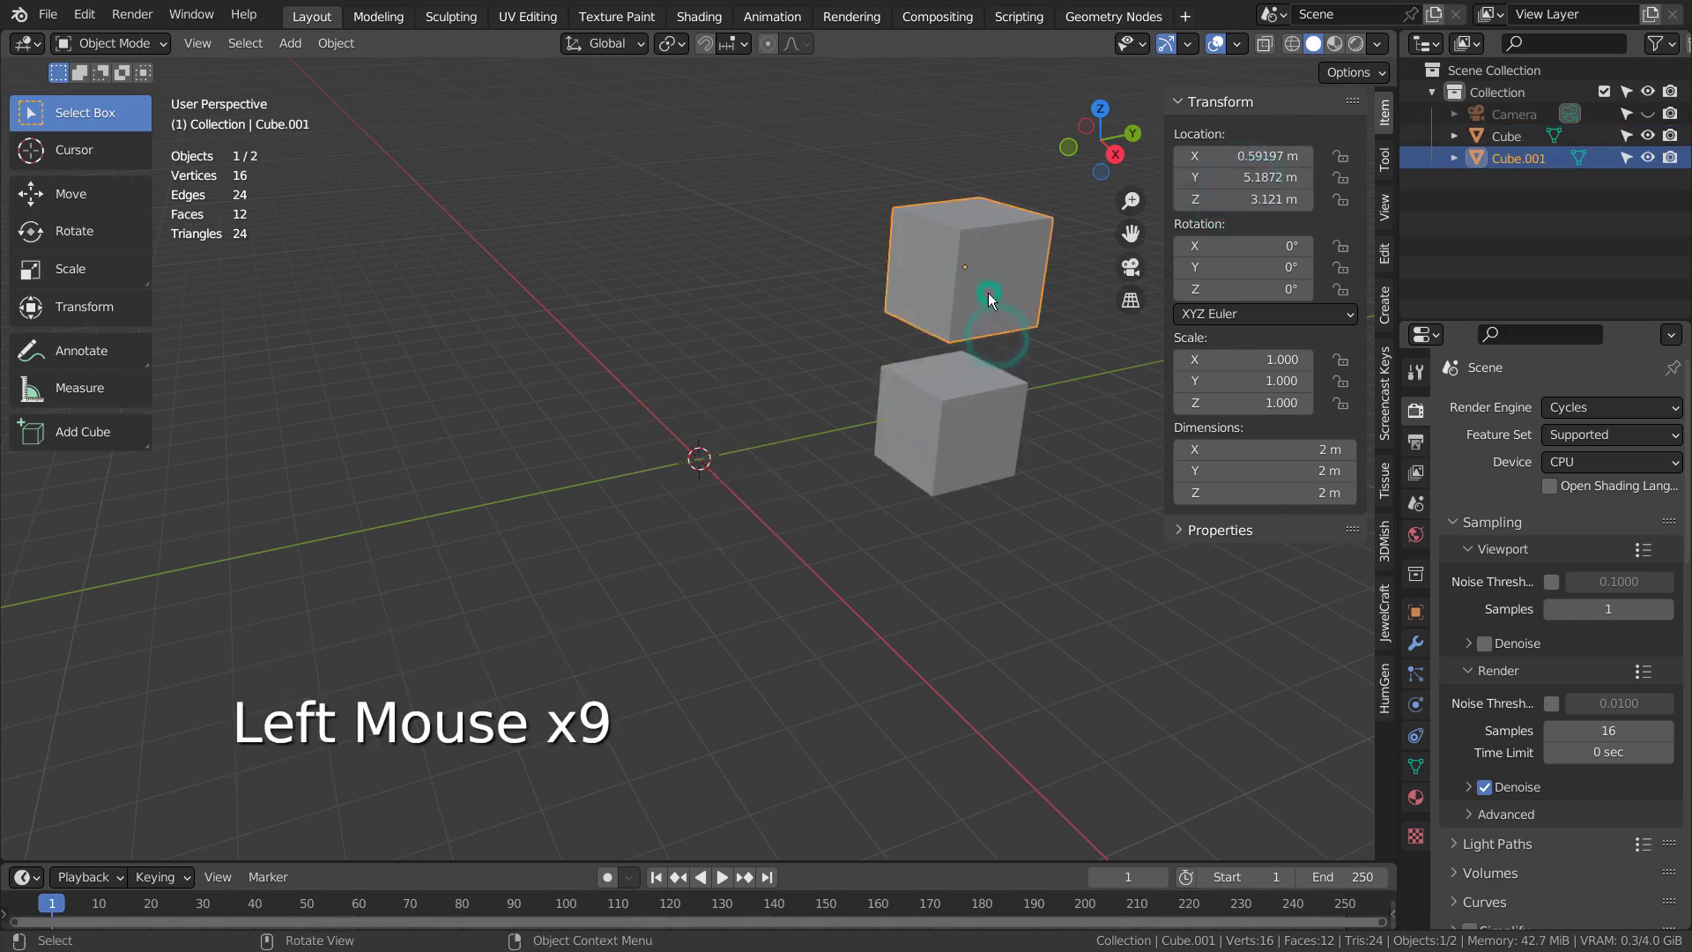
click(1229, 200)
click(975, 413)
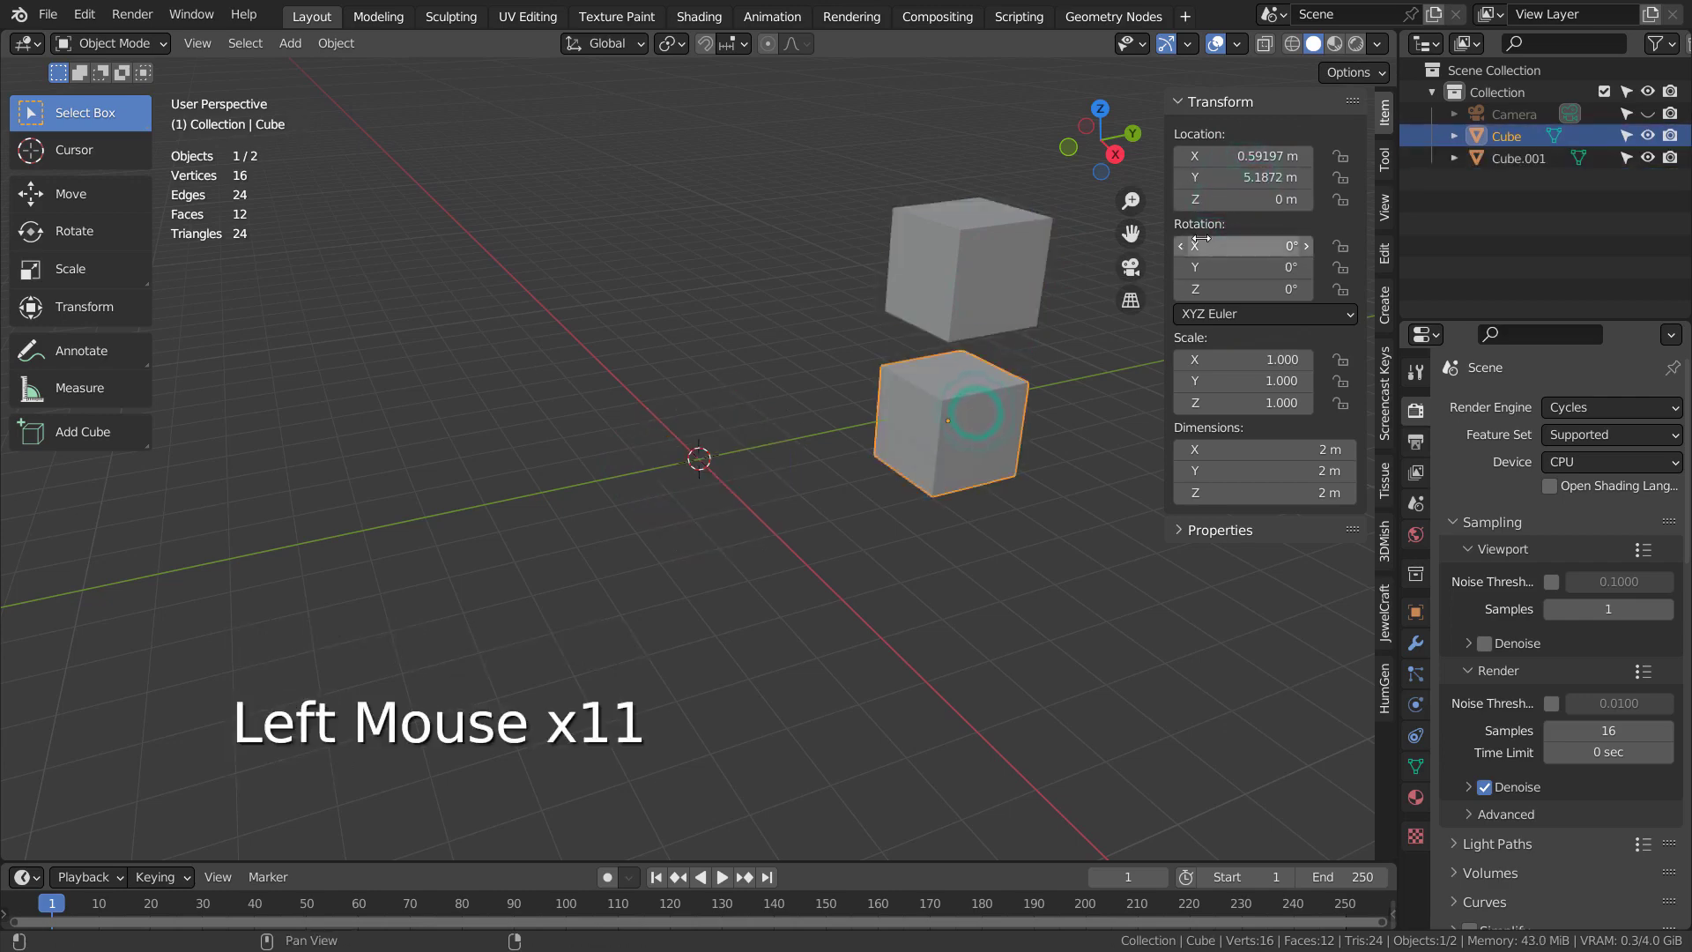
click(1233, 200)
text(3.121)
key(Return)
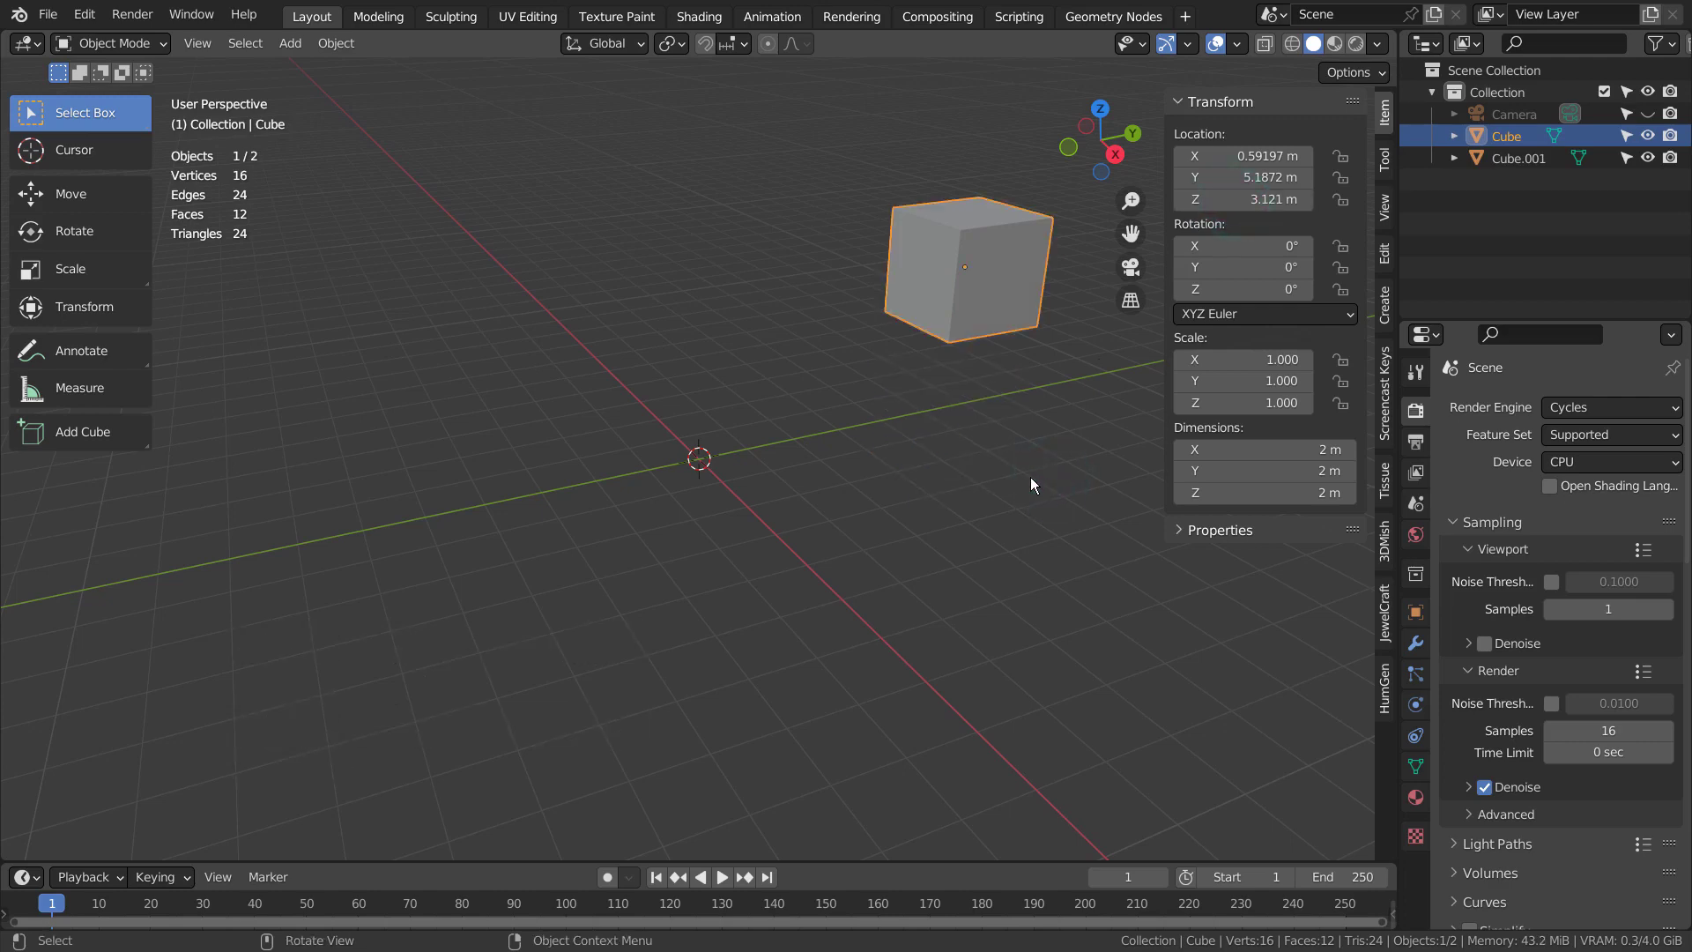
- Undo the pasted location values so both cubes return to their original positions
key(ctrl+z)
key(ctrl+z)
key(ctrl+z)
key(ctrl+z)
key(ctrl+z)
key(ctrl+z)
key(ctrl+z)
key(ctrl+z)
key(ctrl+z)
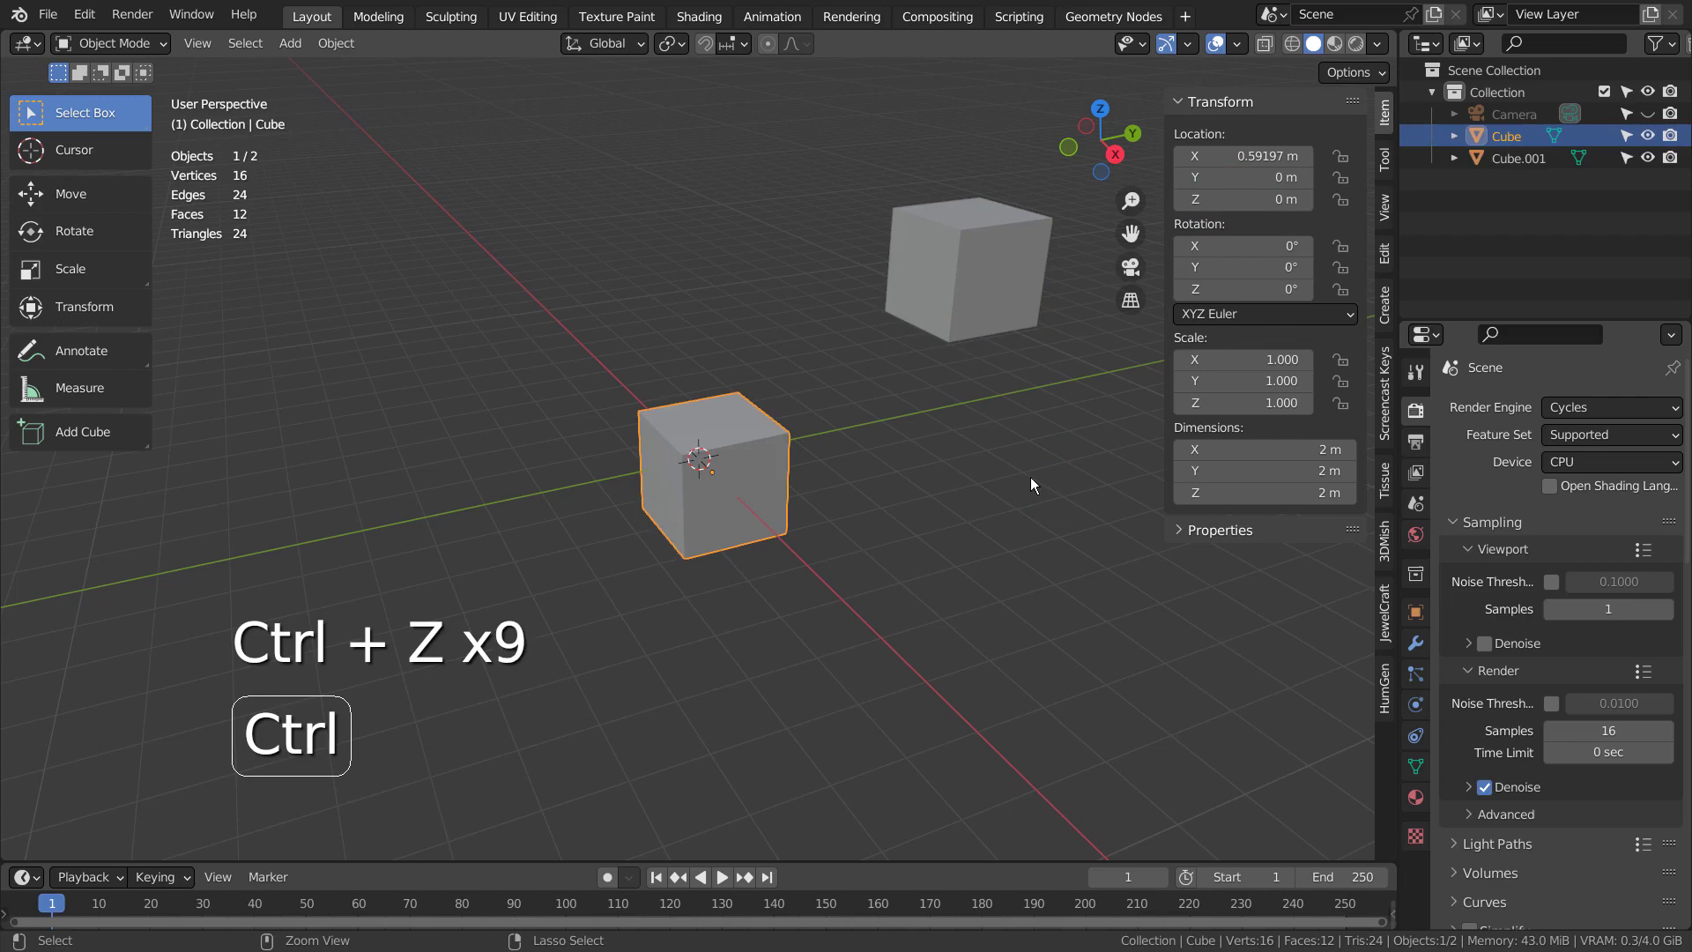
key(ctrl+z)
key(ctrl+z)
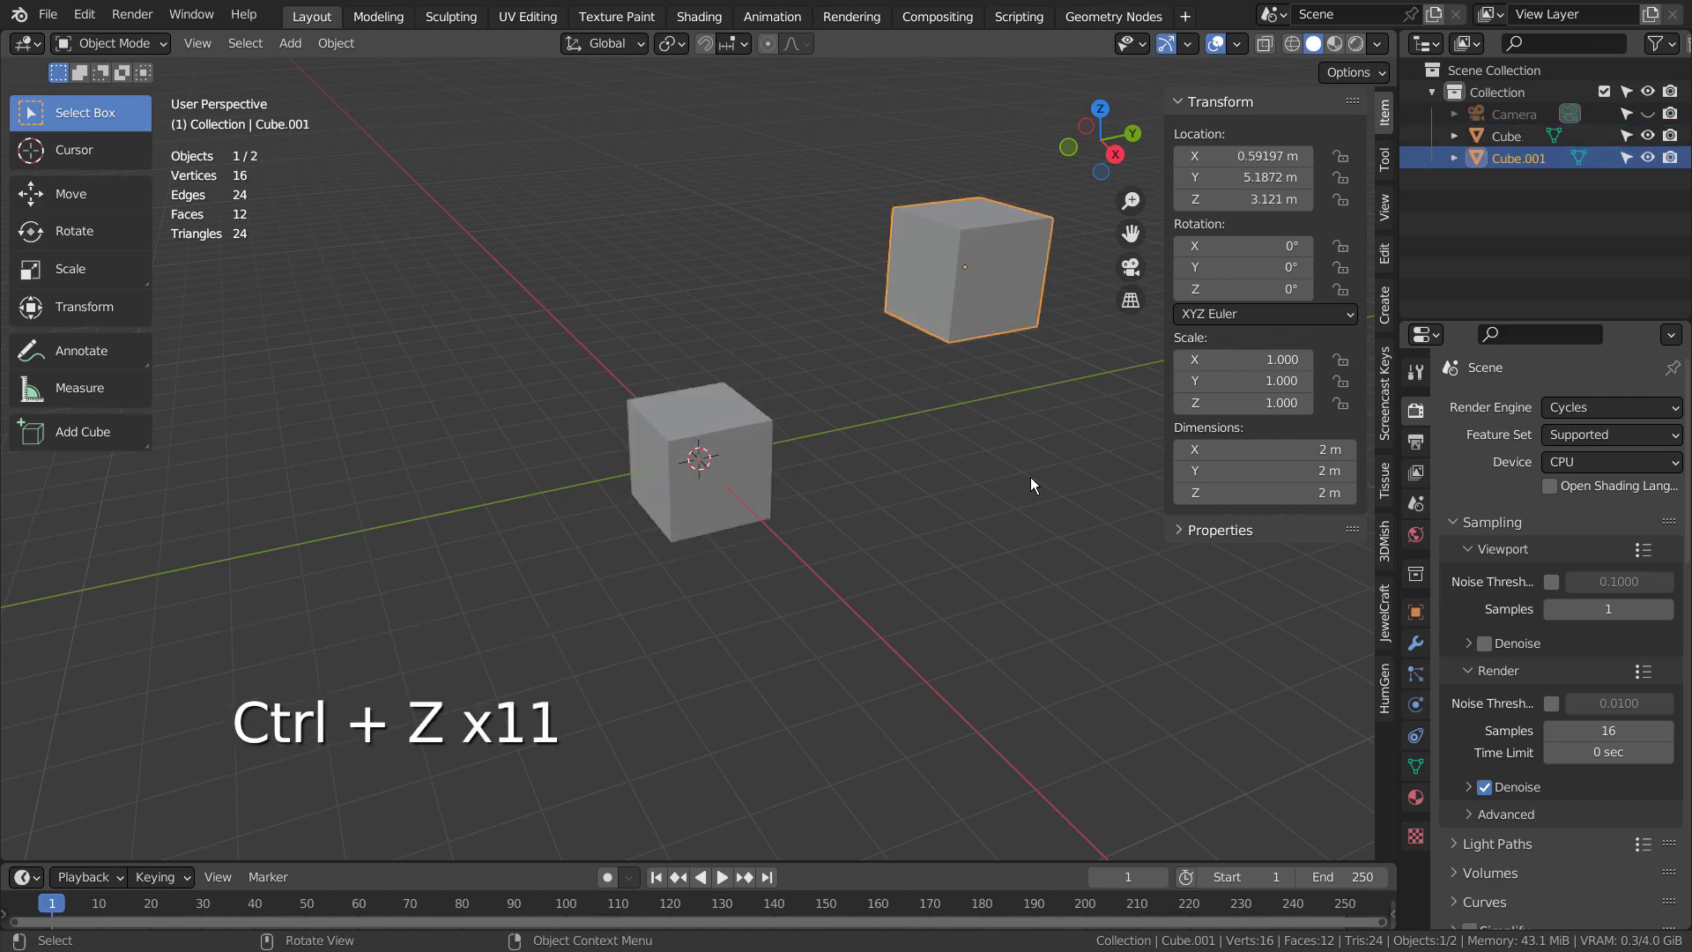
click(999, 252)
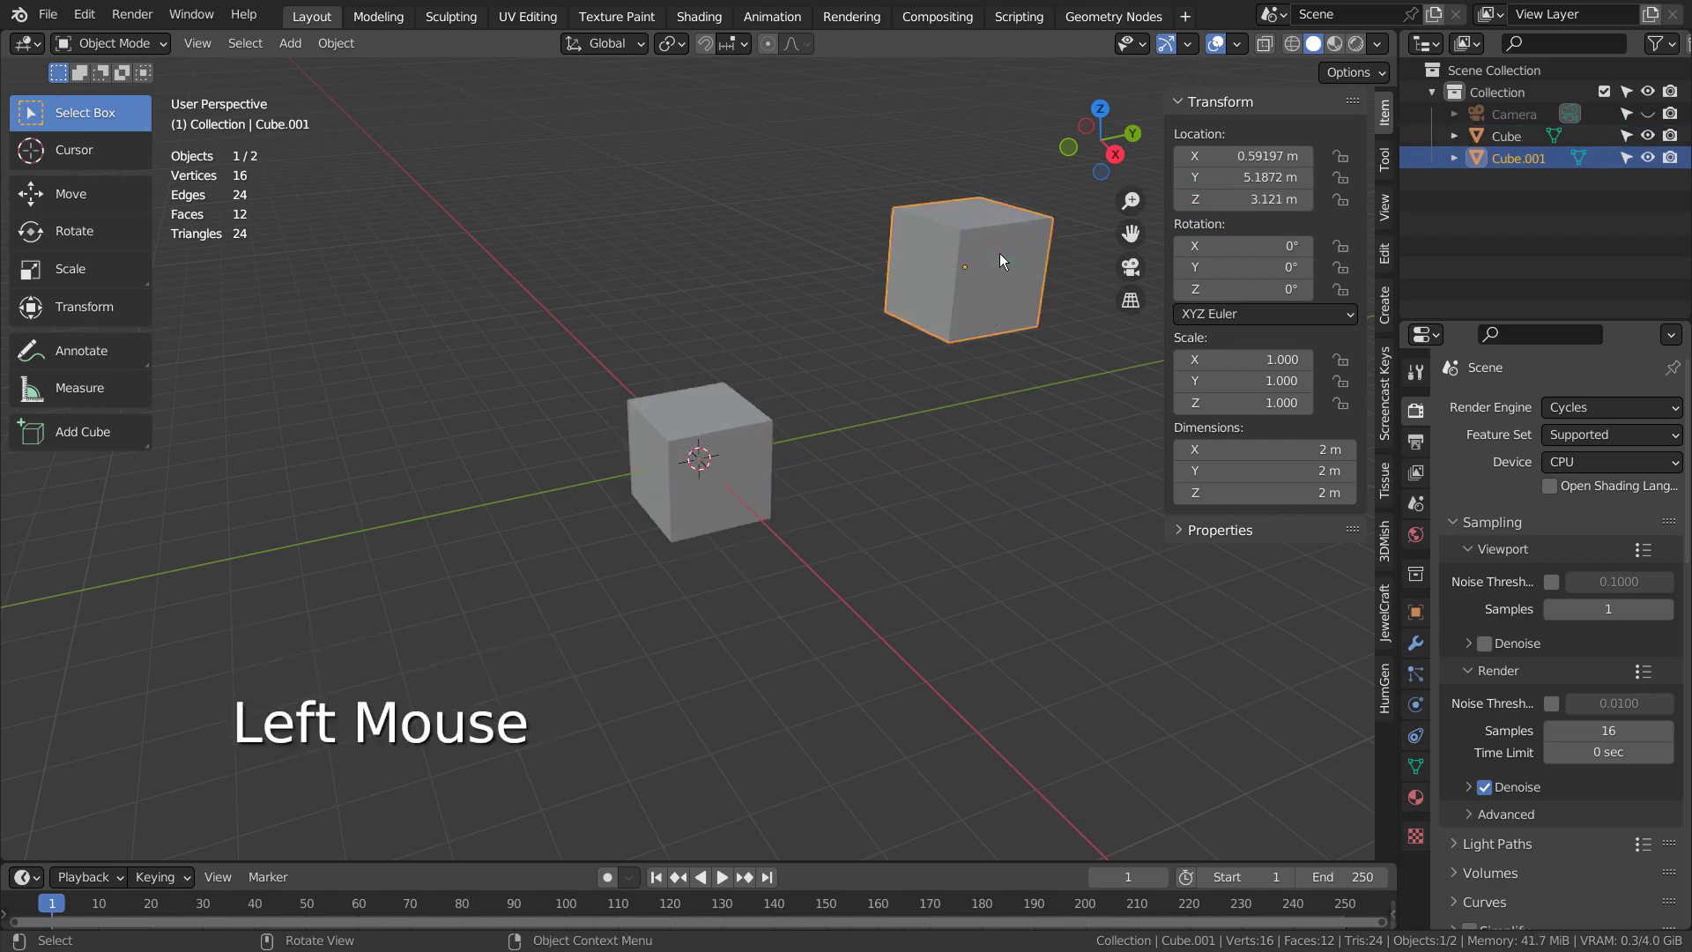
- Trackball-rotate Cube.001 to about 61.5°, 62.8°, 42.3° and scale it up to 1.660
key(r)
key(r)
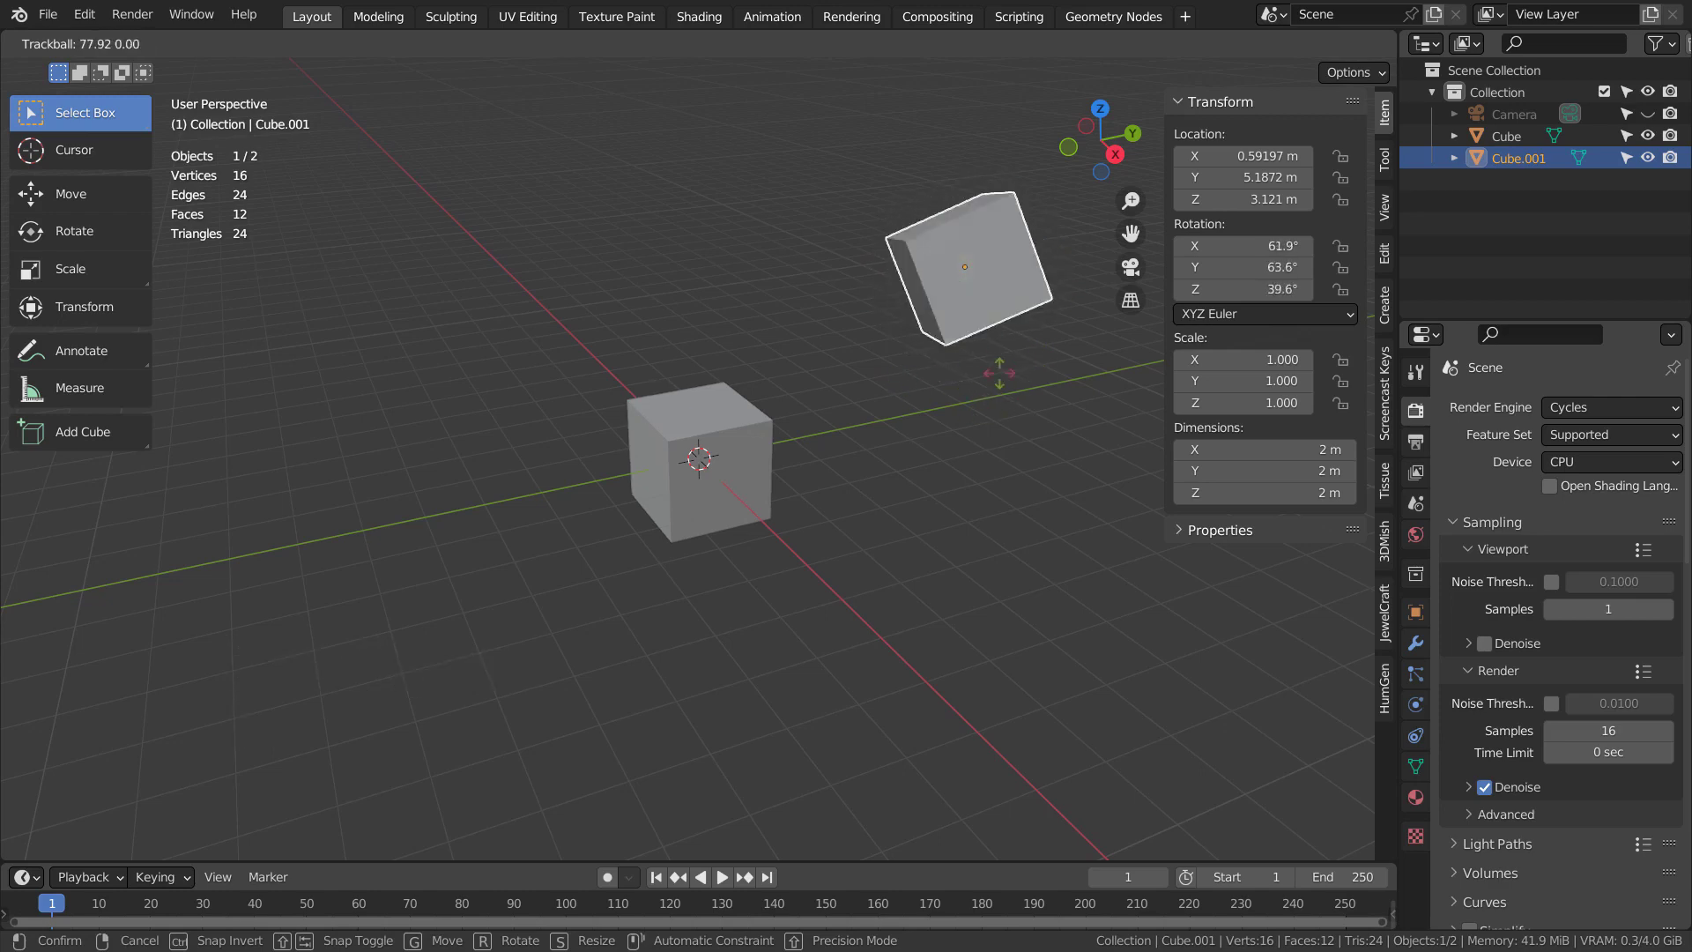
click(1005, 372)
click(999, 326)
key(s)
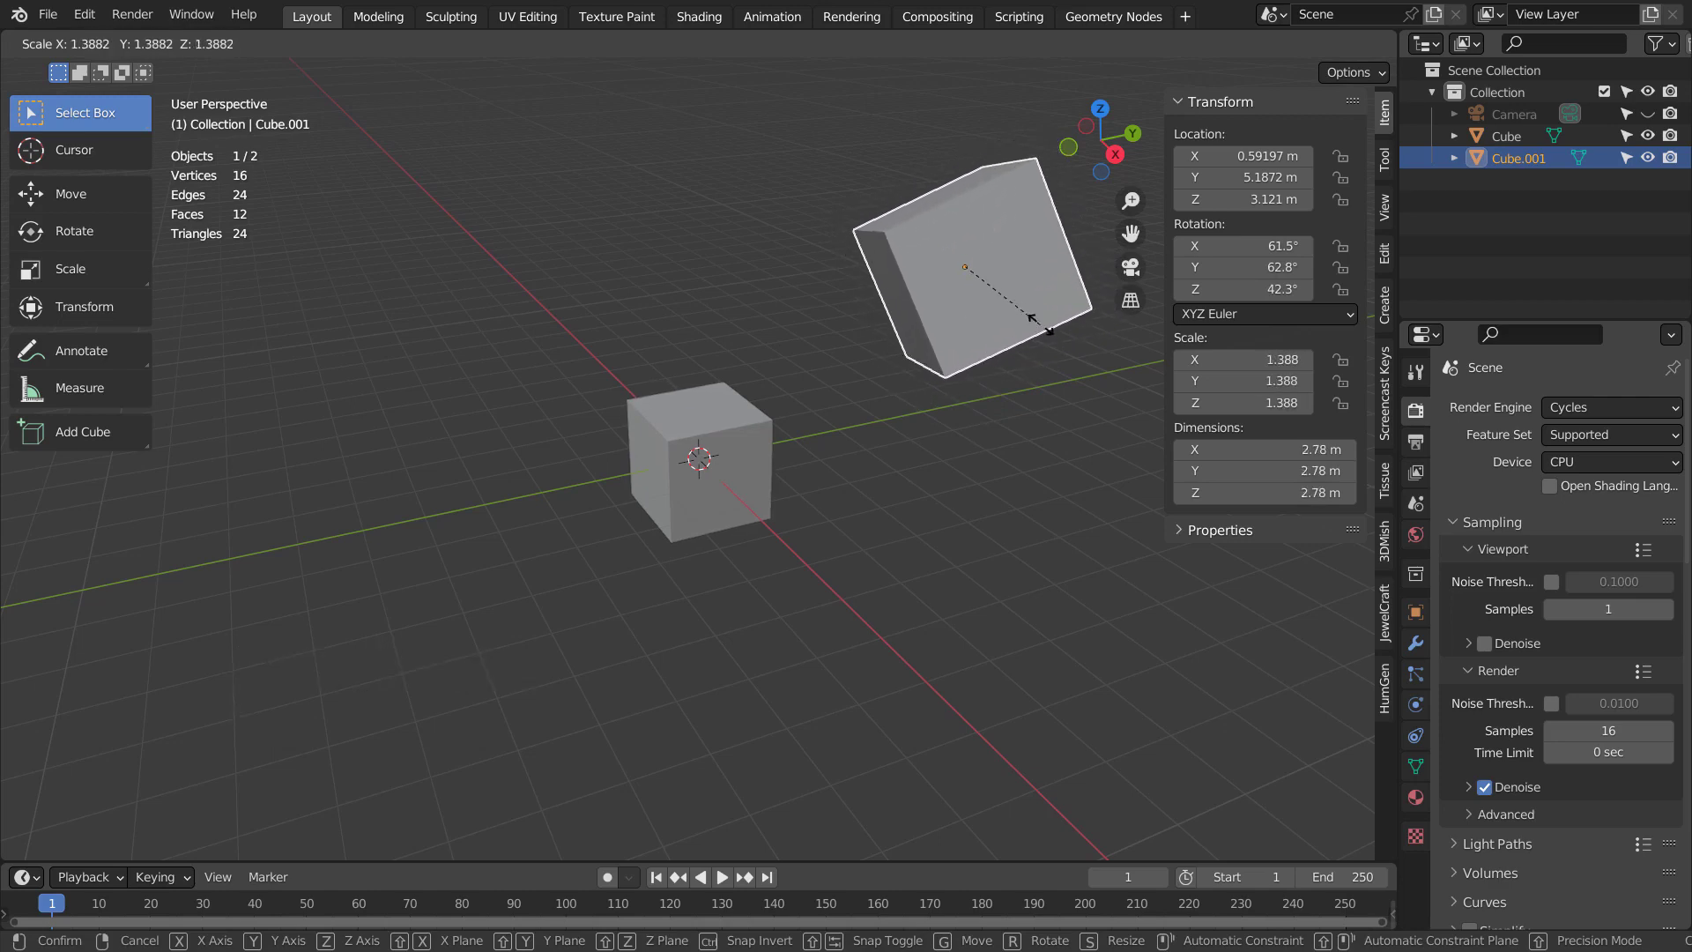
click(1060, 327)
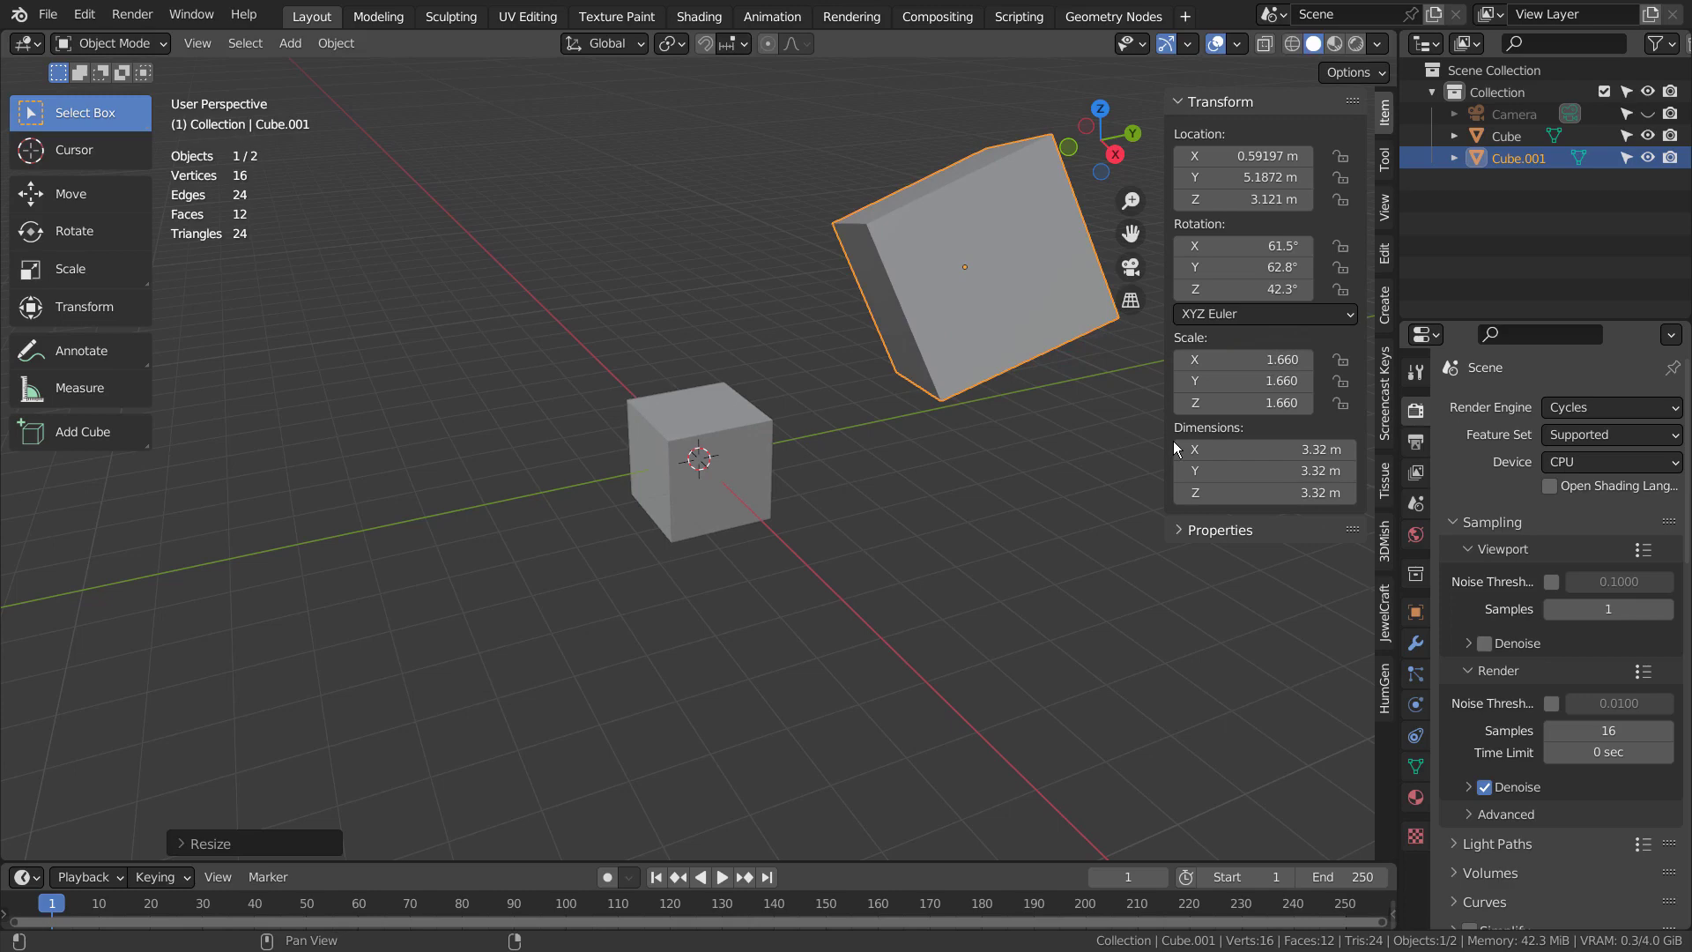
- Reduce Cube.001's Scale Y to 0.950 and its Dimensions X to 1.72 m
drag(1231, 380, 1138, 578)
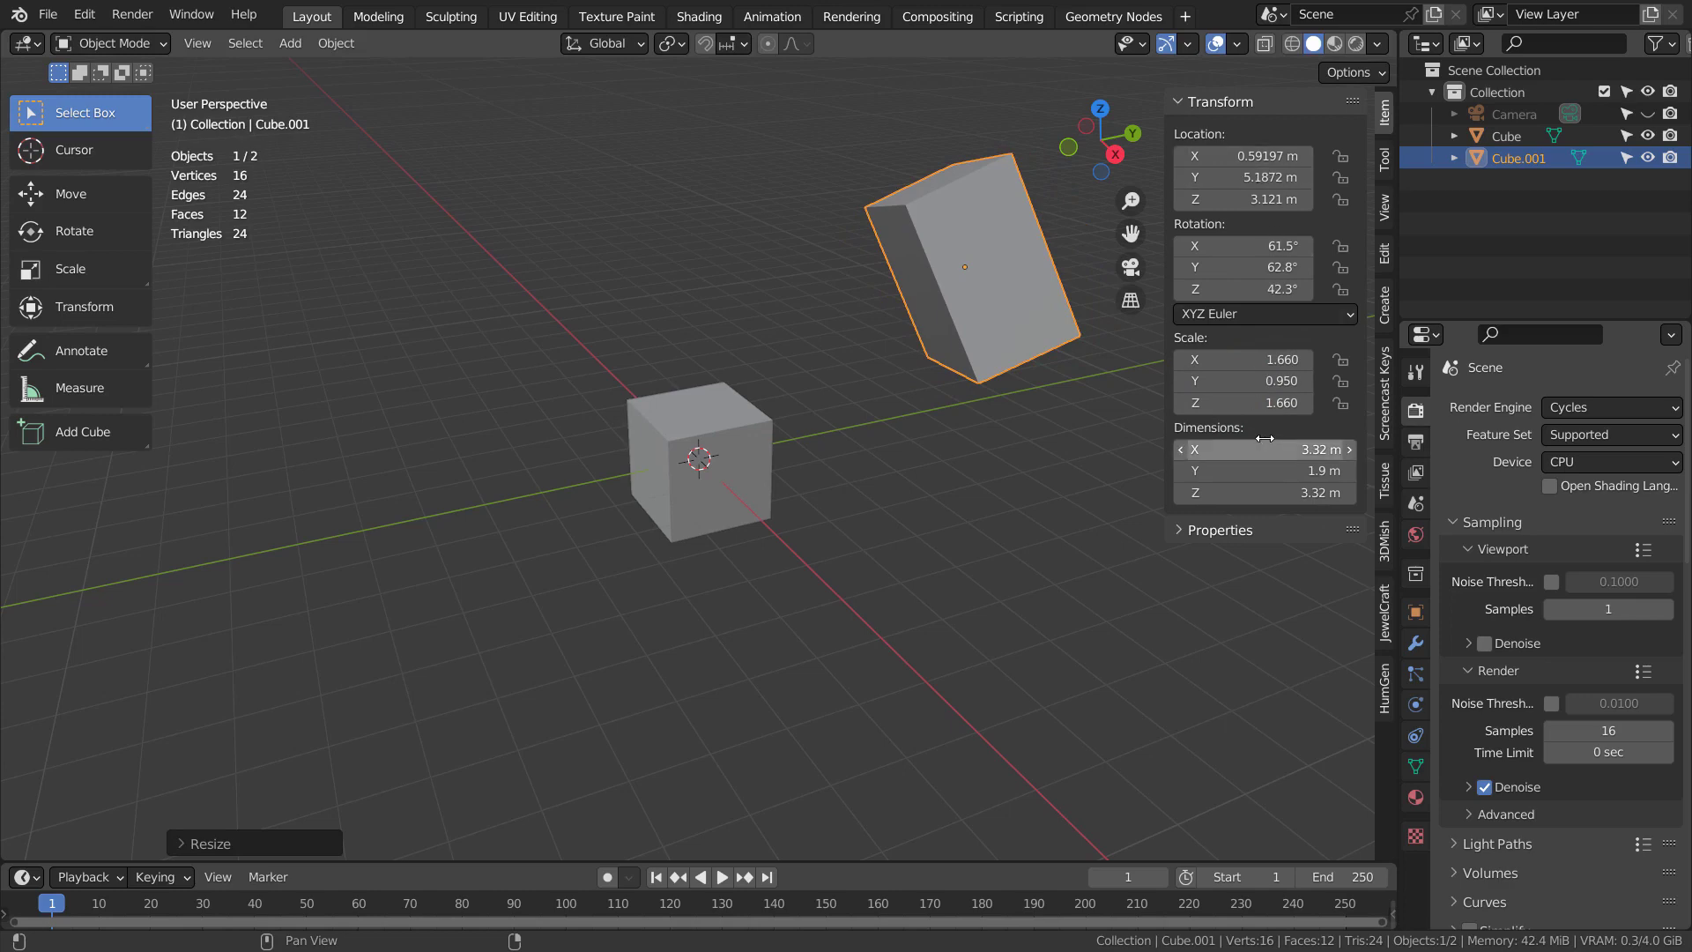
drag(1266, 449, 1212, 449)
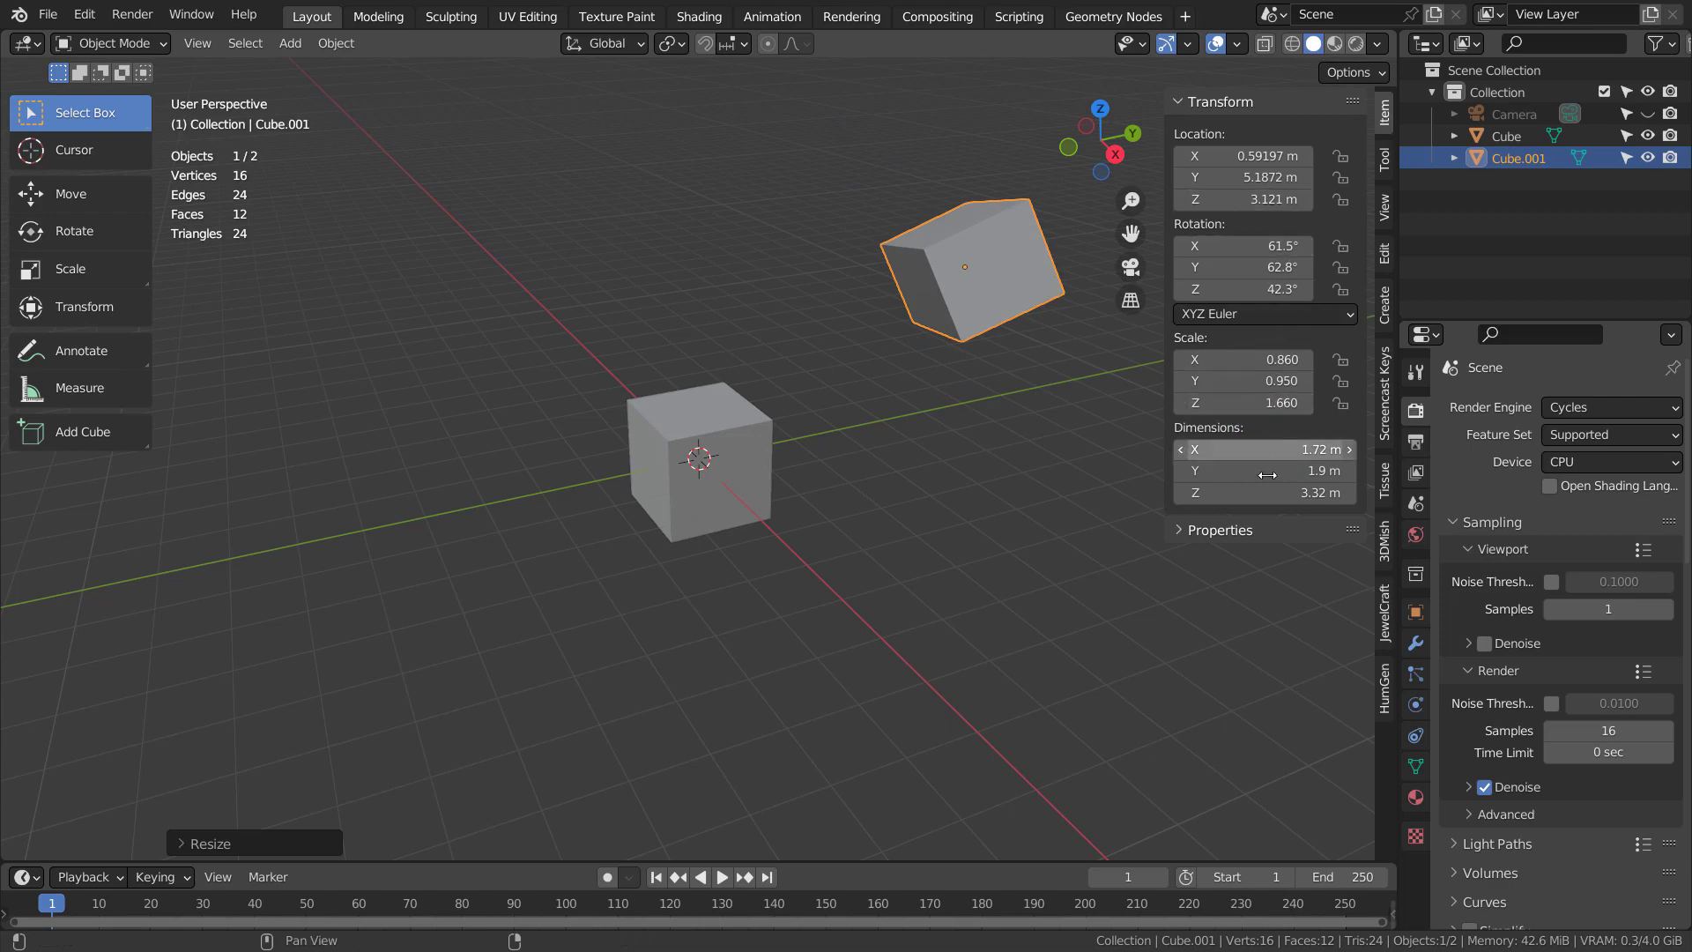
click(1238, 536)
click(1238, 536)
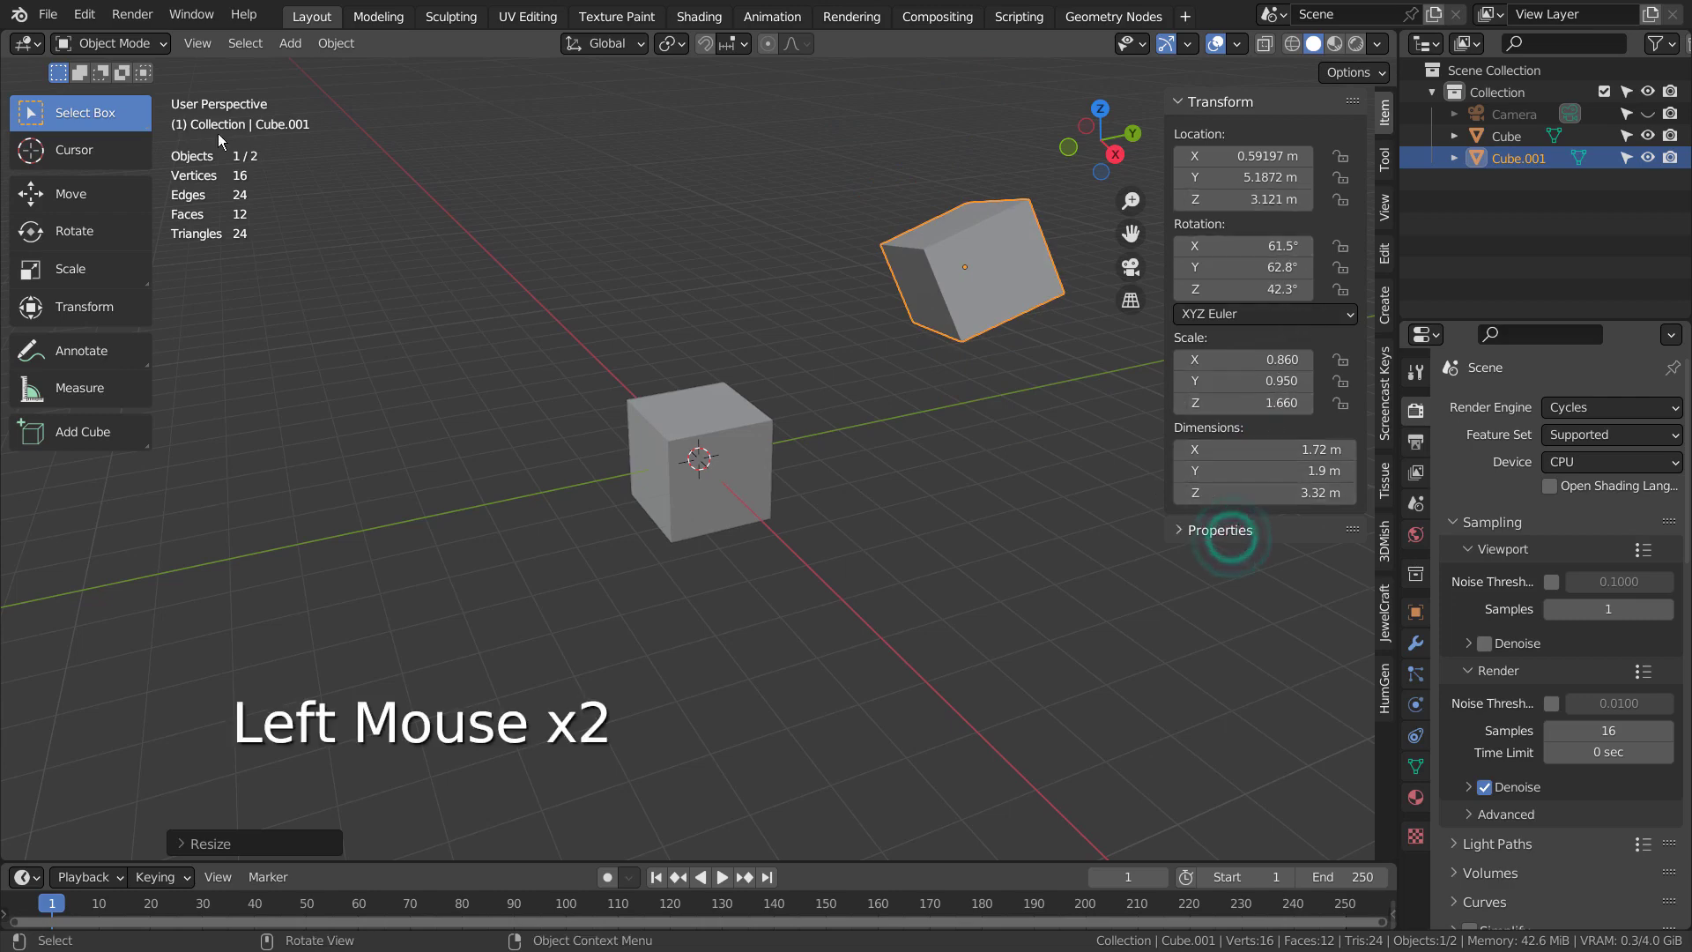
click(85, 14)
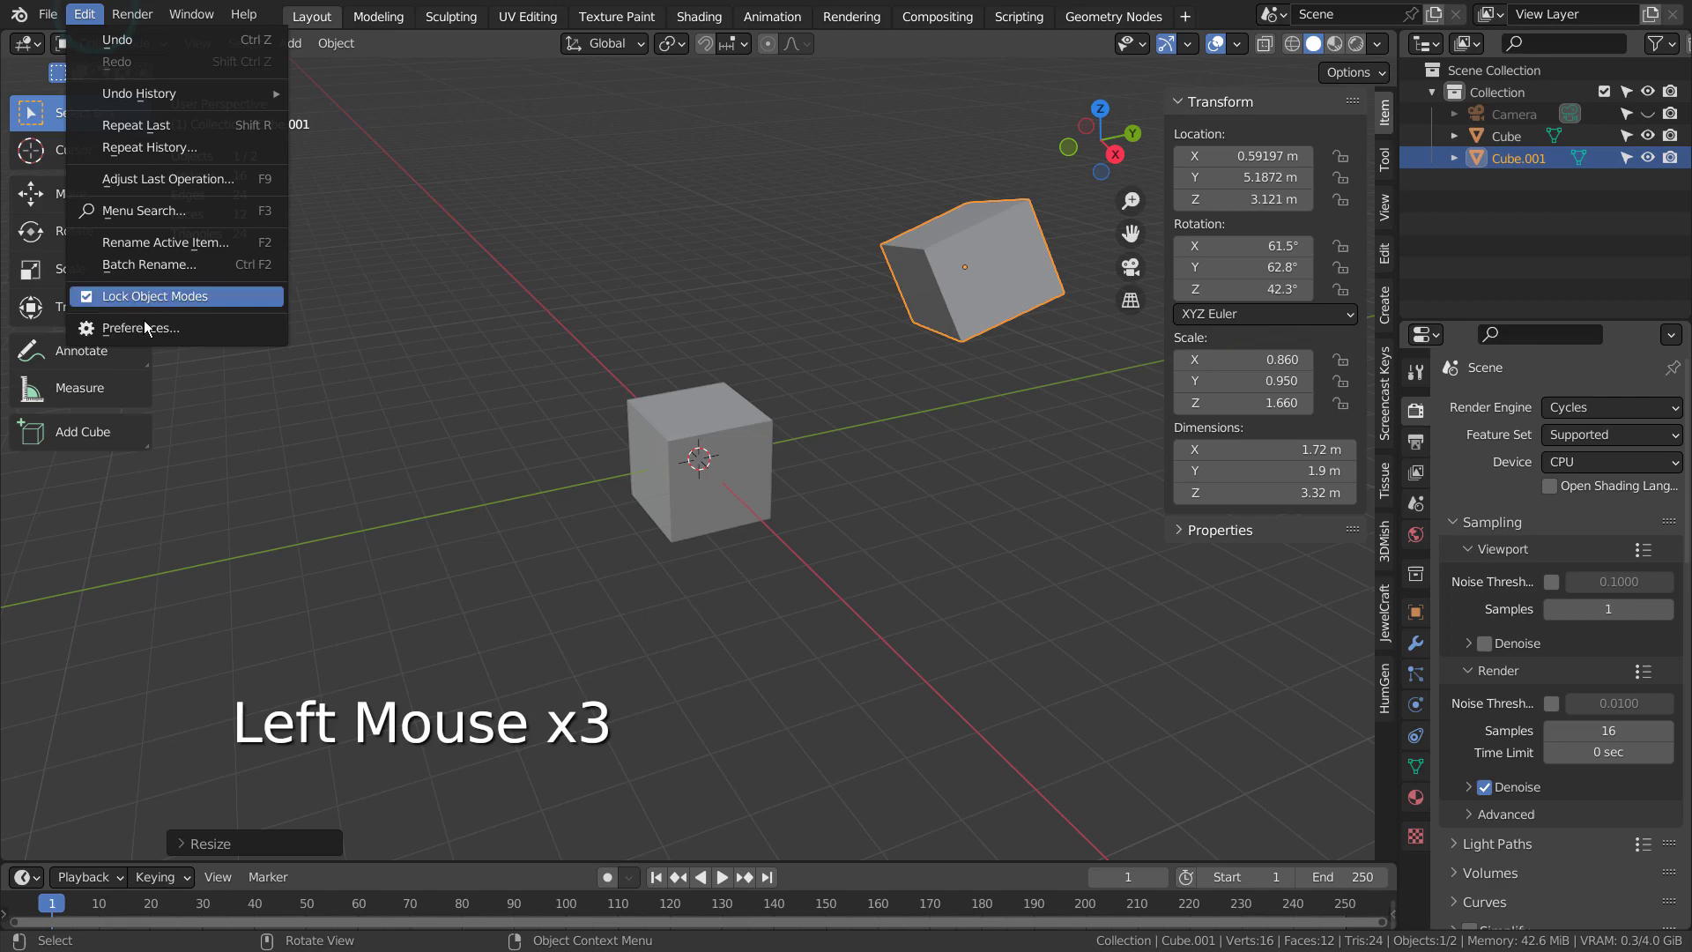
click(215, 330)
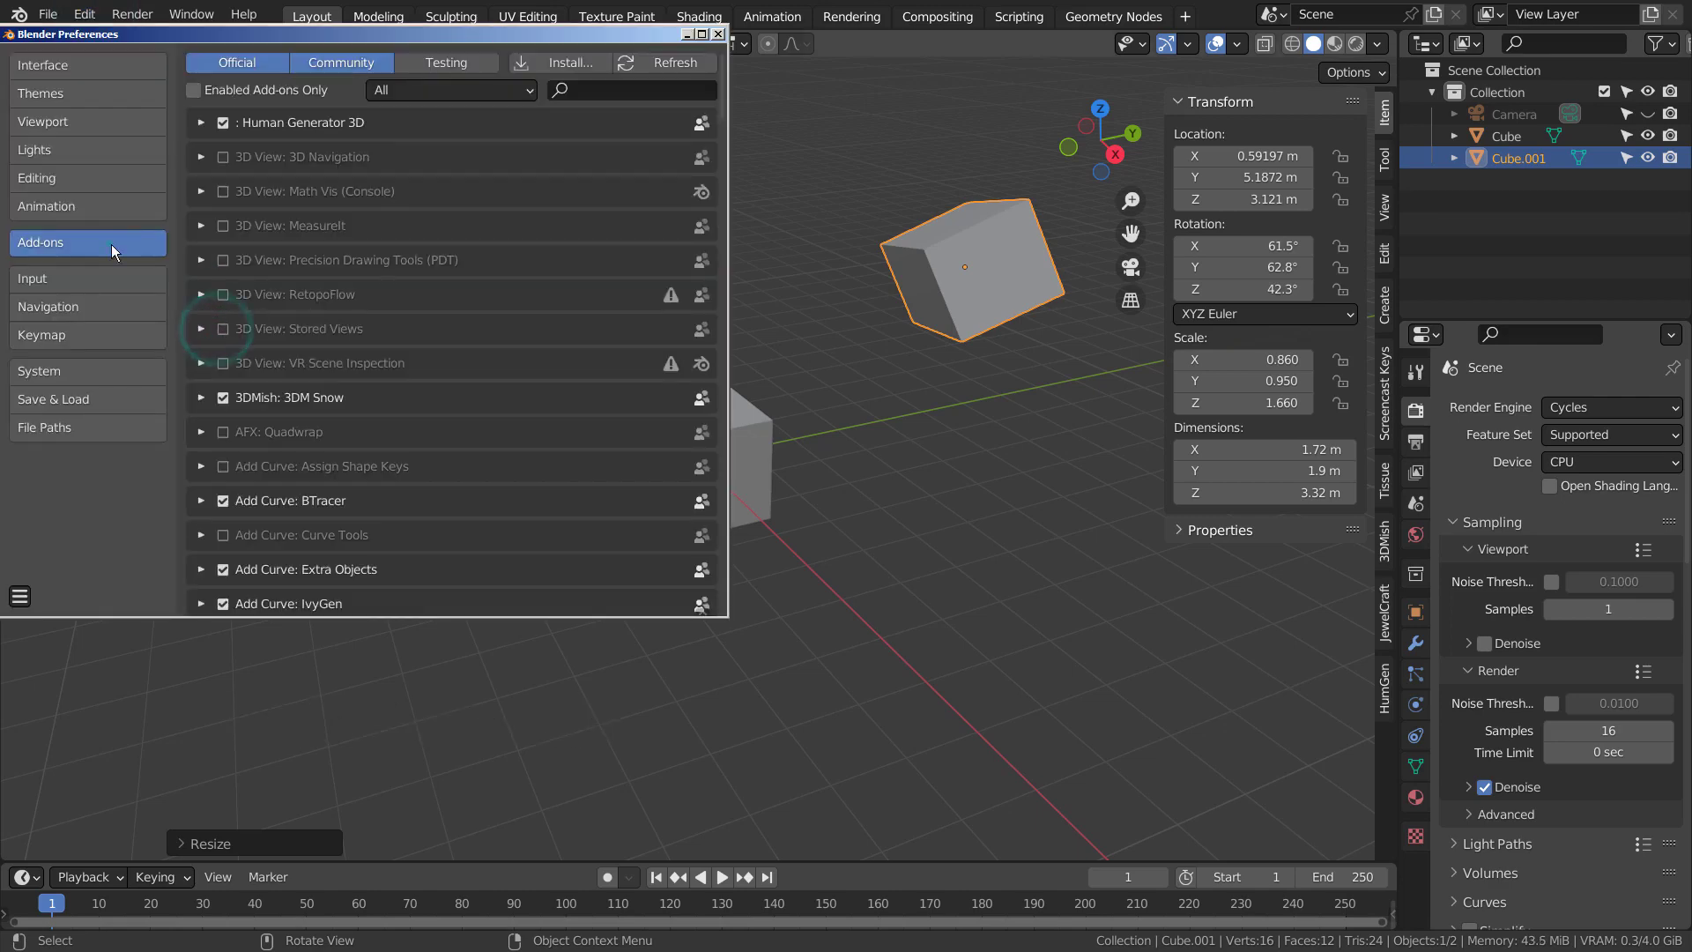
click(592, 89)
text(copy)
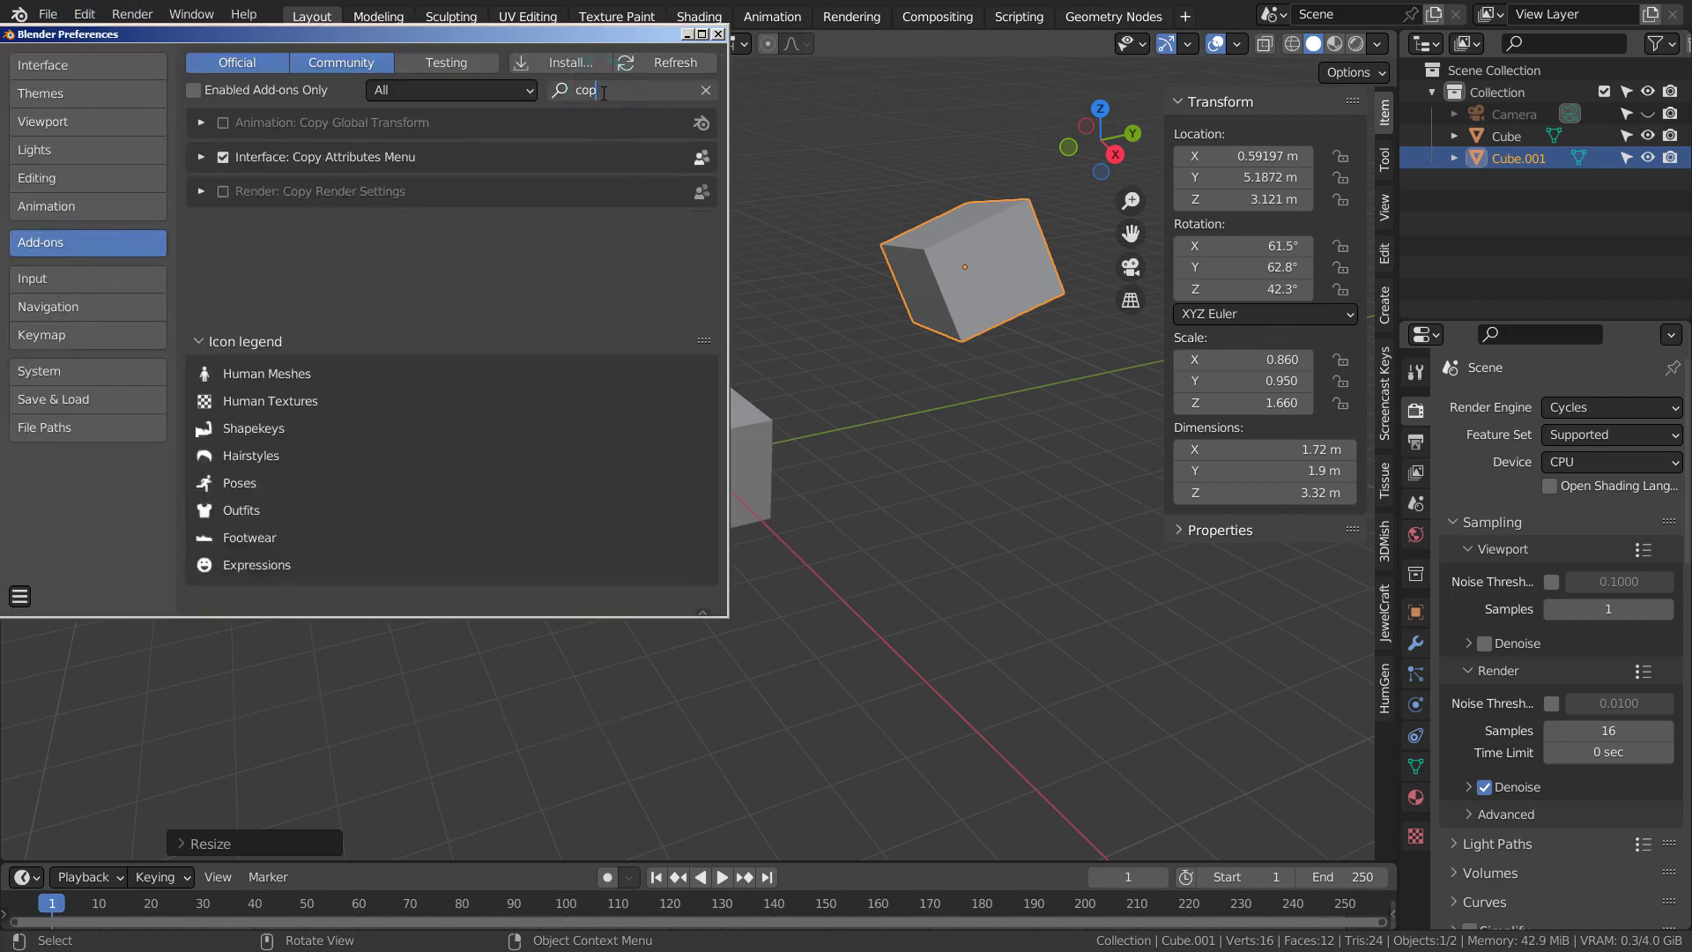
click(330, 167)
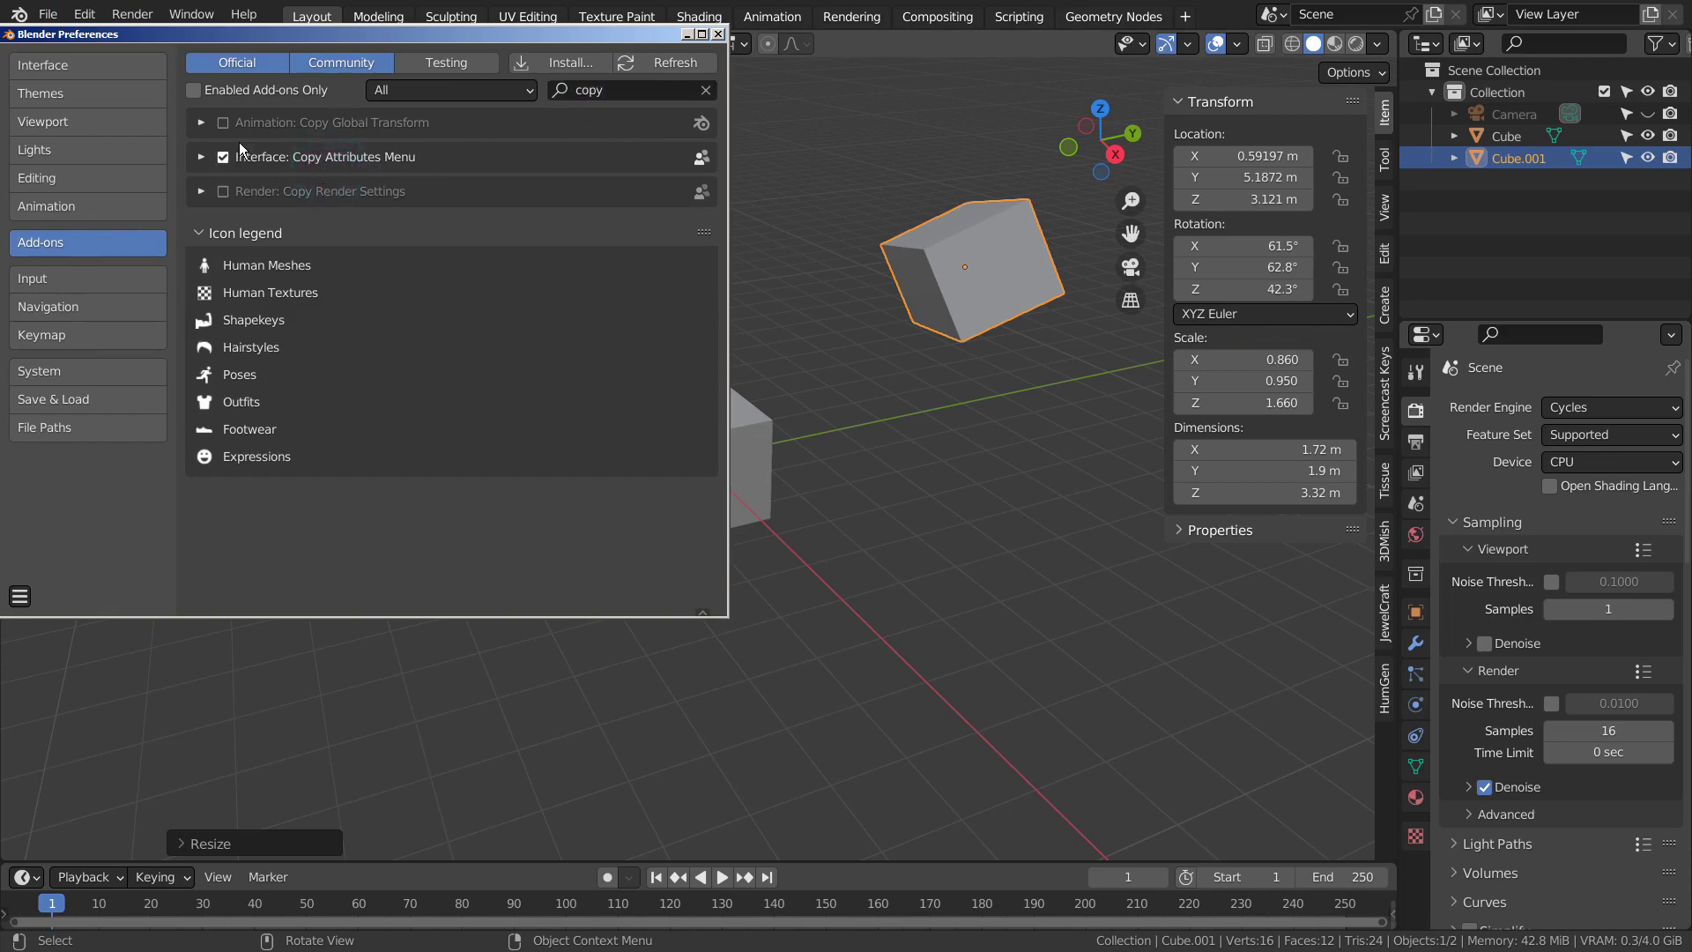
click(718, 34)
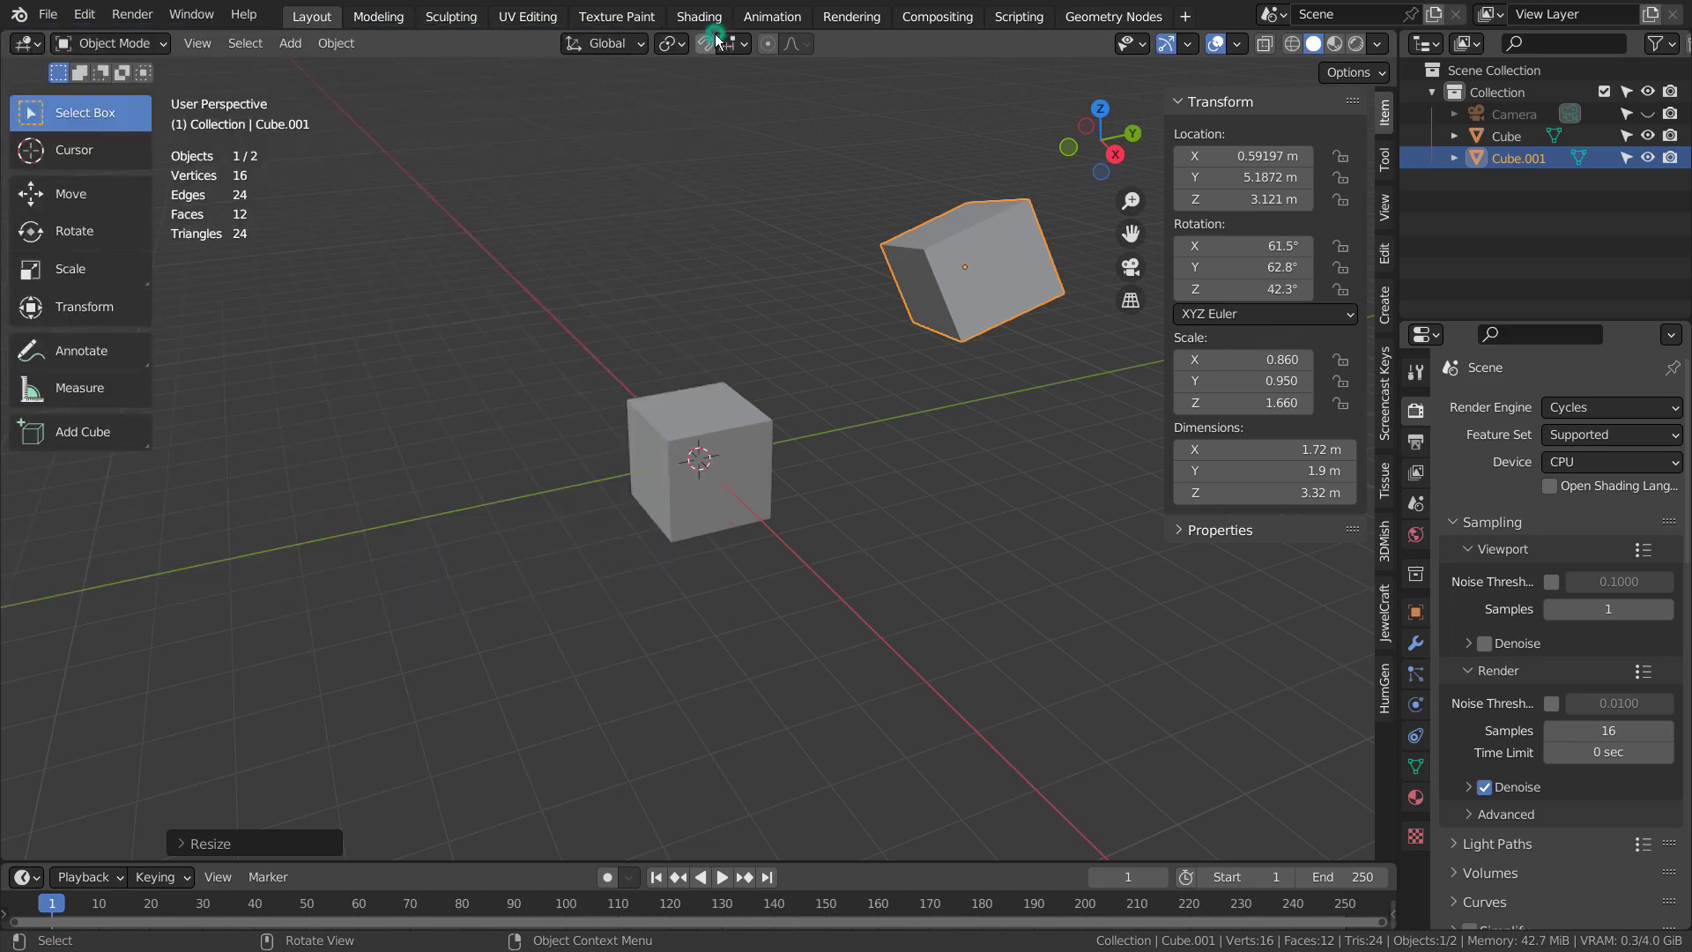
click(986, 280)
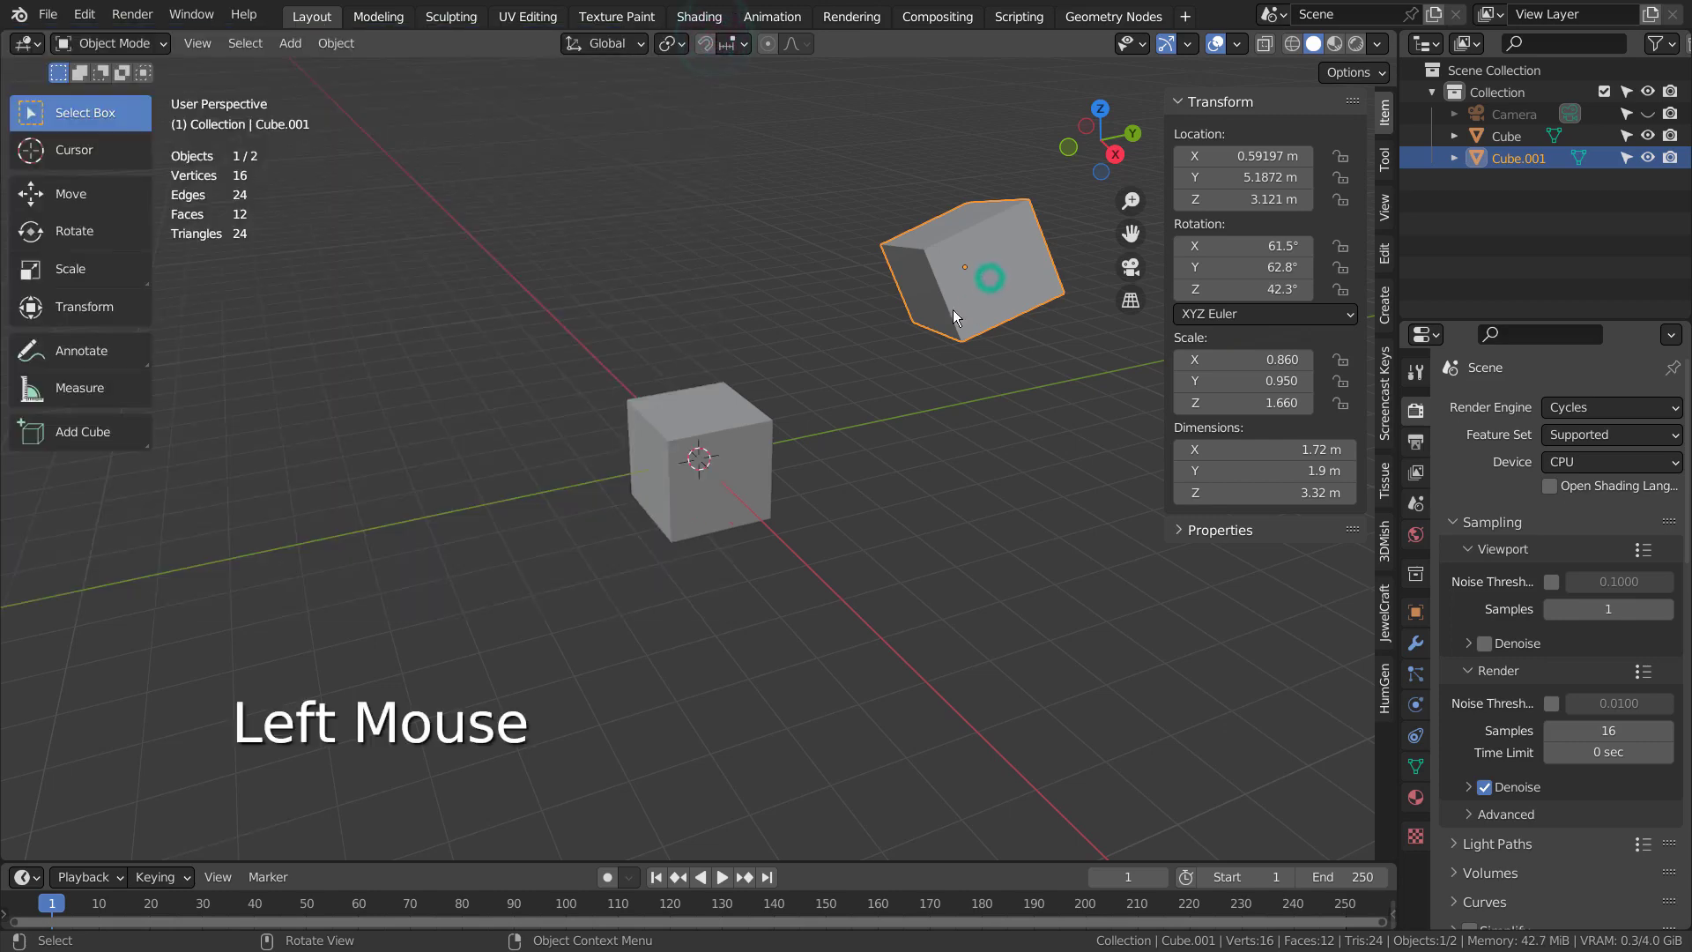
click(735, 439)
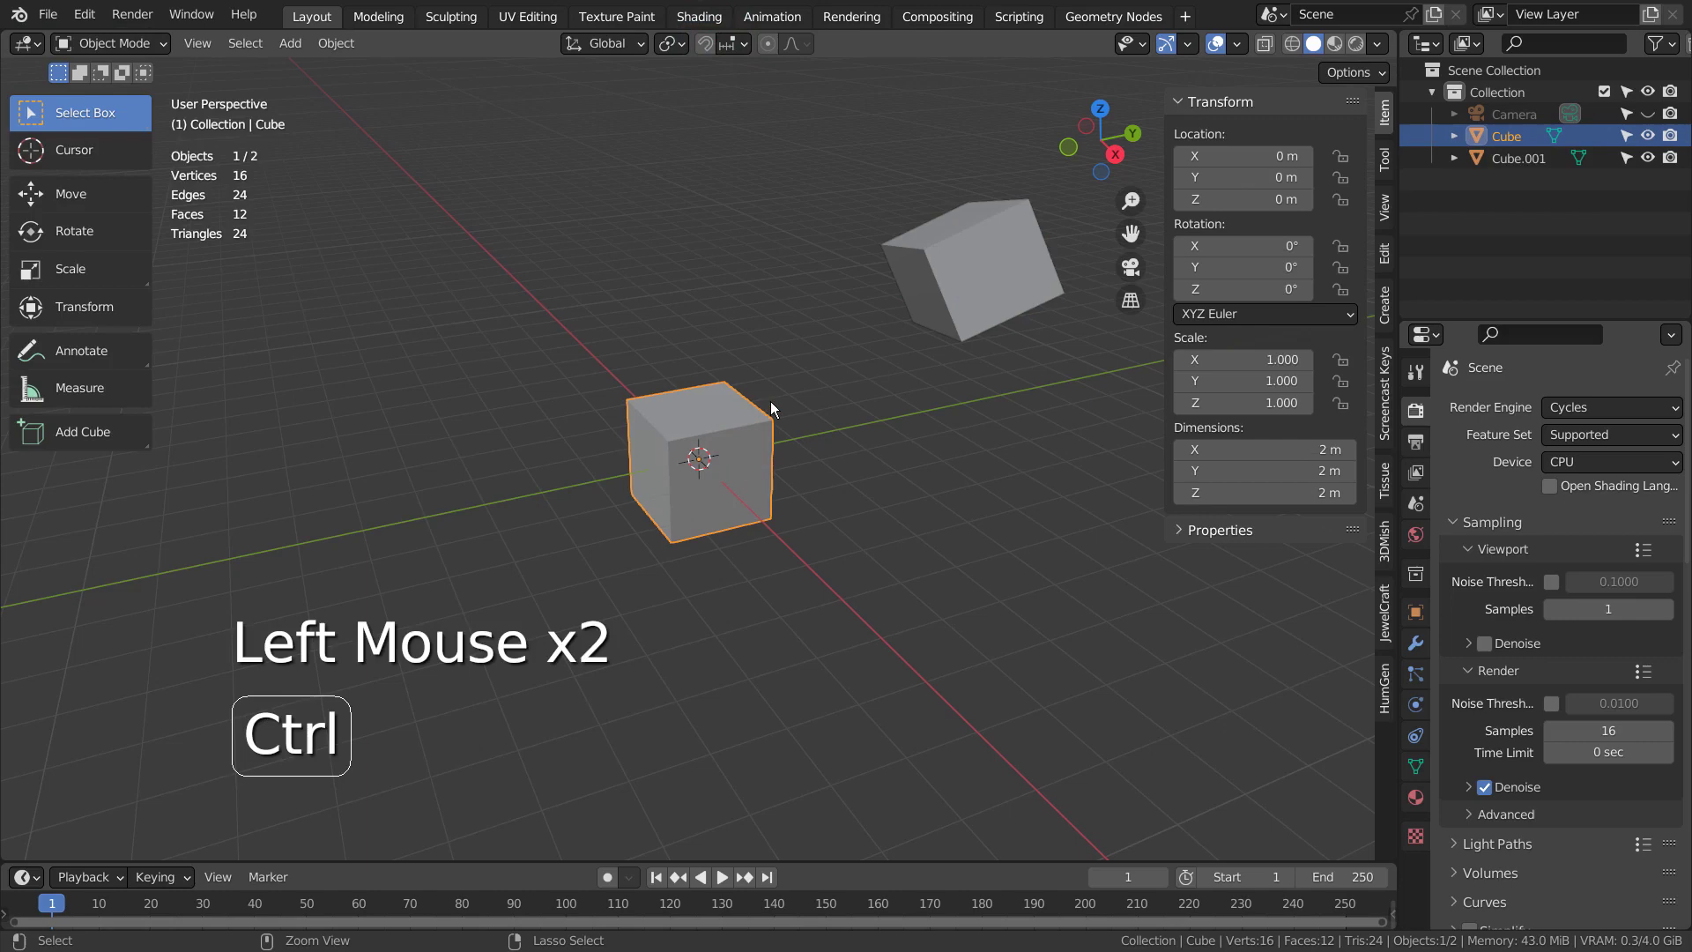
key(ctrl+c)
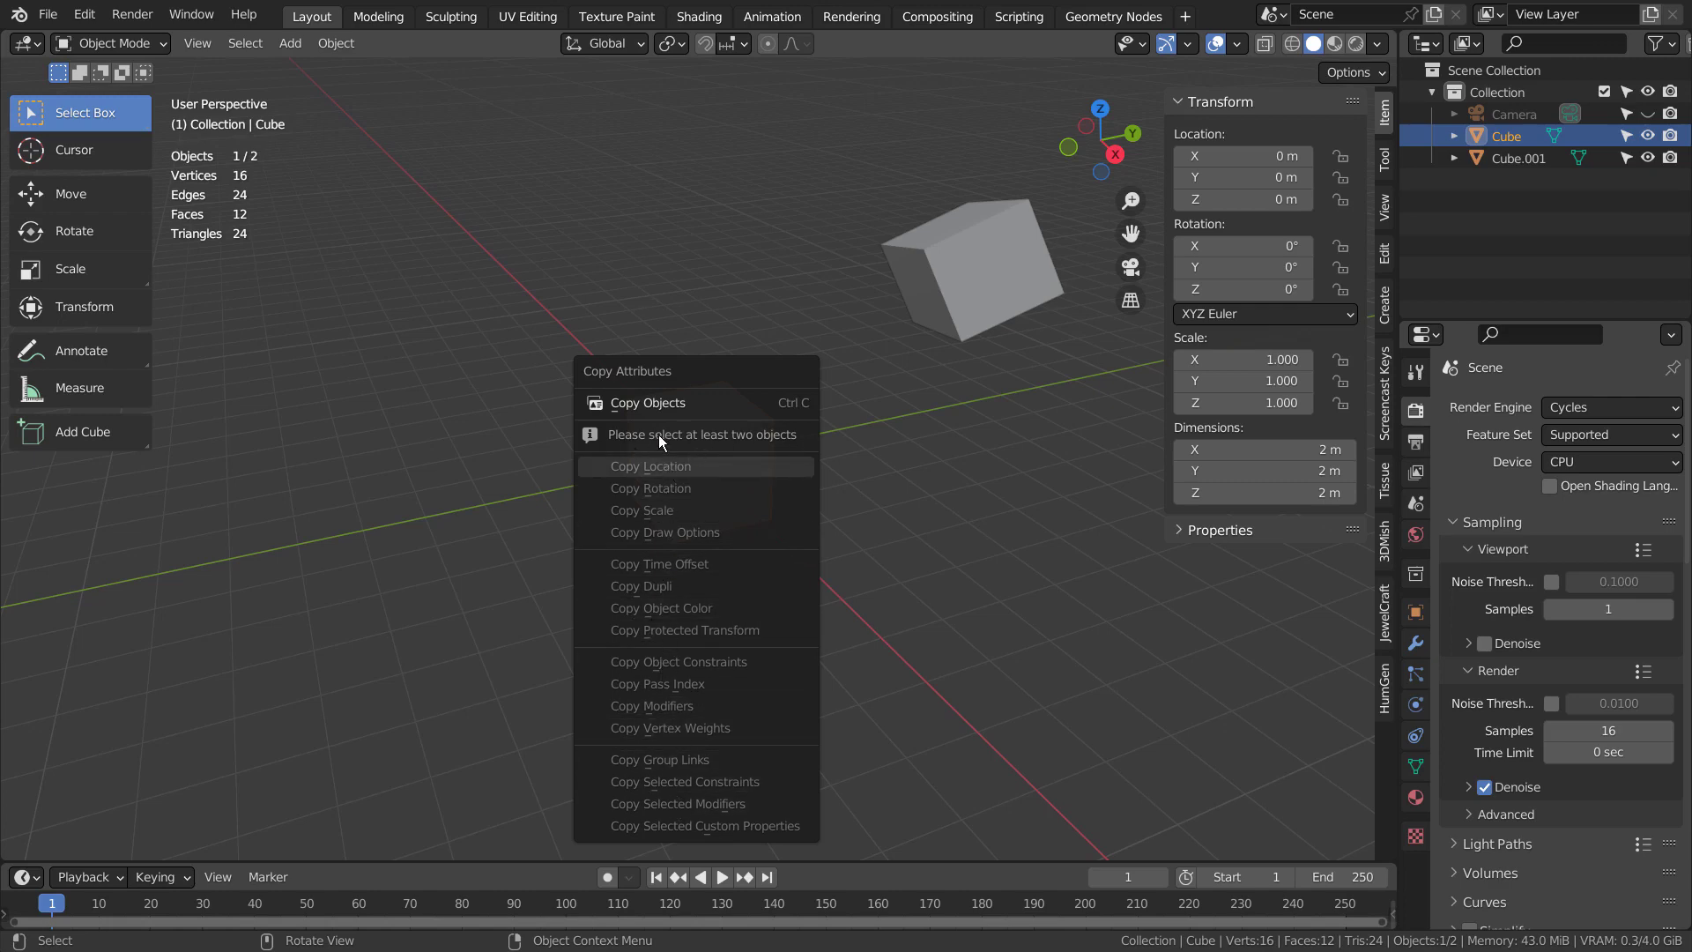
- Copy Cube.001's location onto Cube, moving it to X 0.59197, Y 5.1872, Z 3.121 m
click(907, 437)
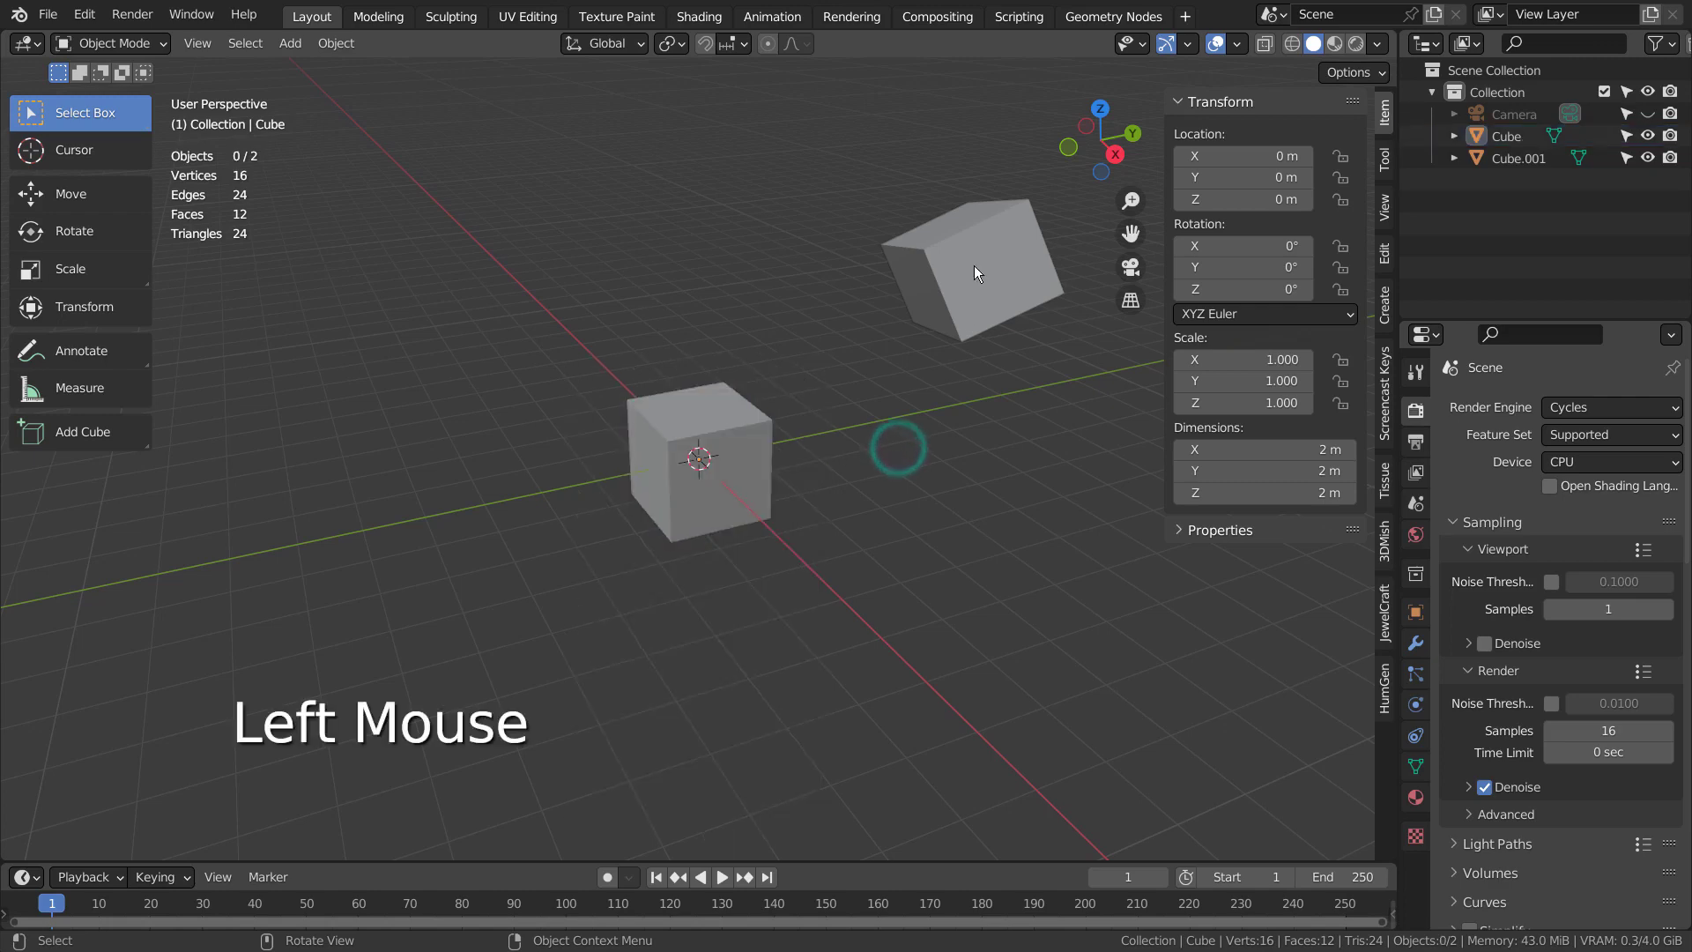
click(744, 457)
shift+click(978, 297)
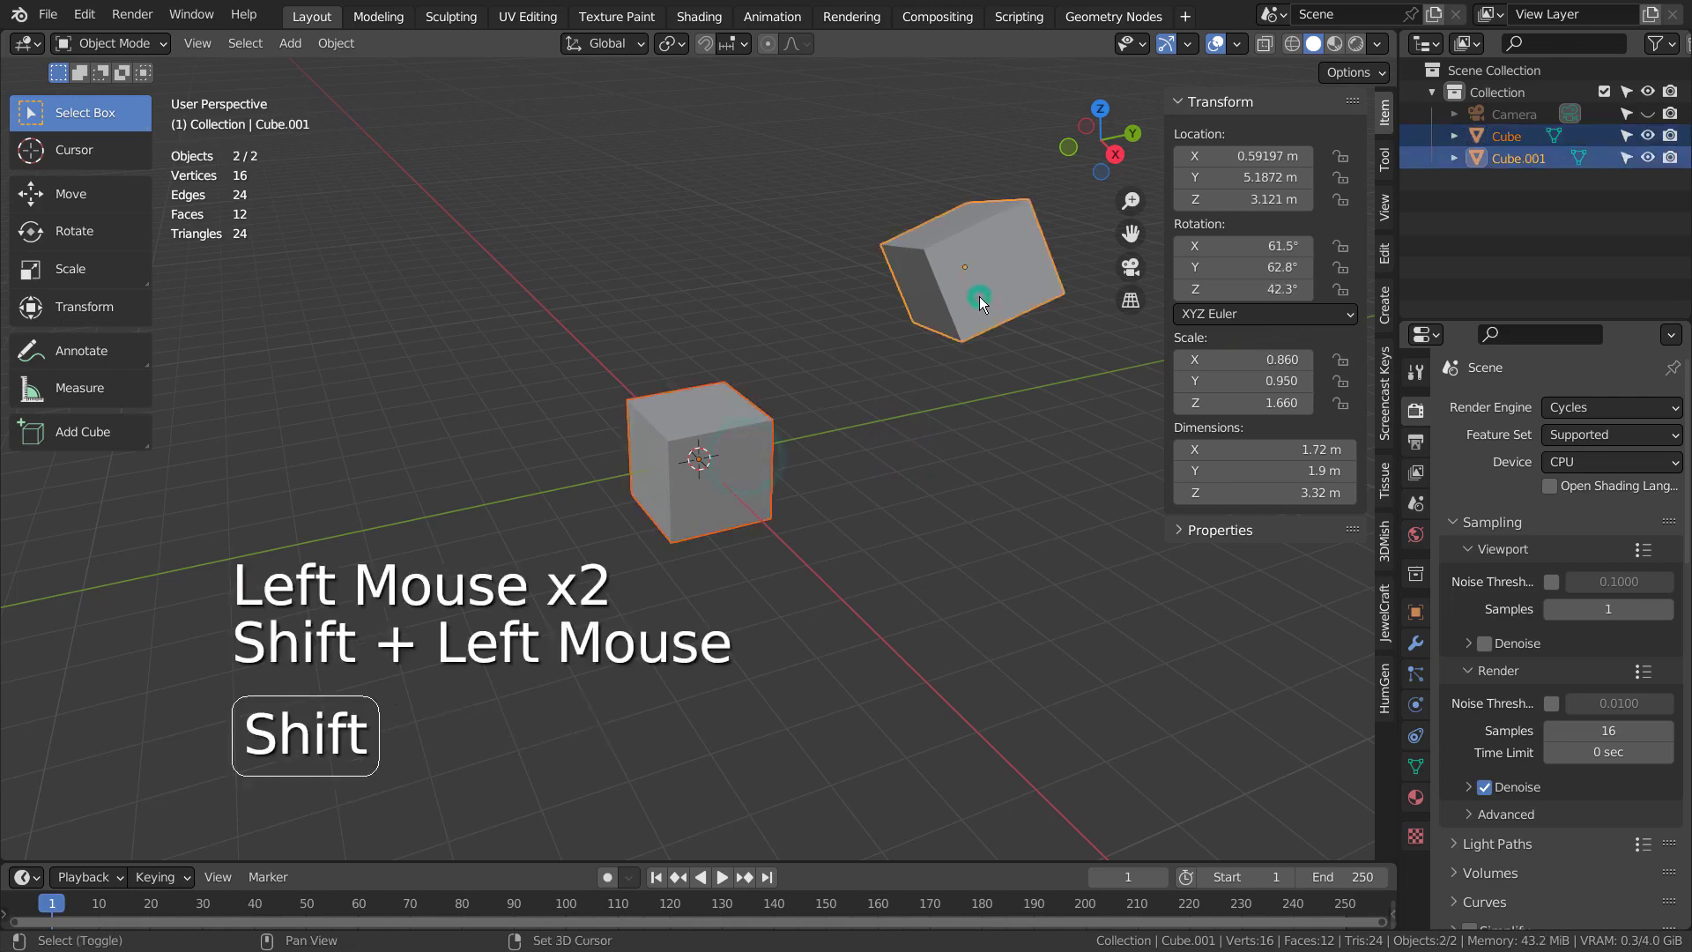
key(ctrl+c)
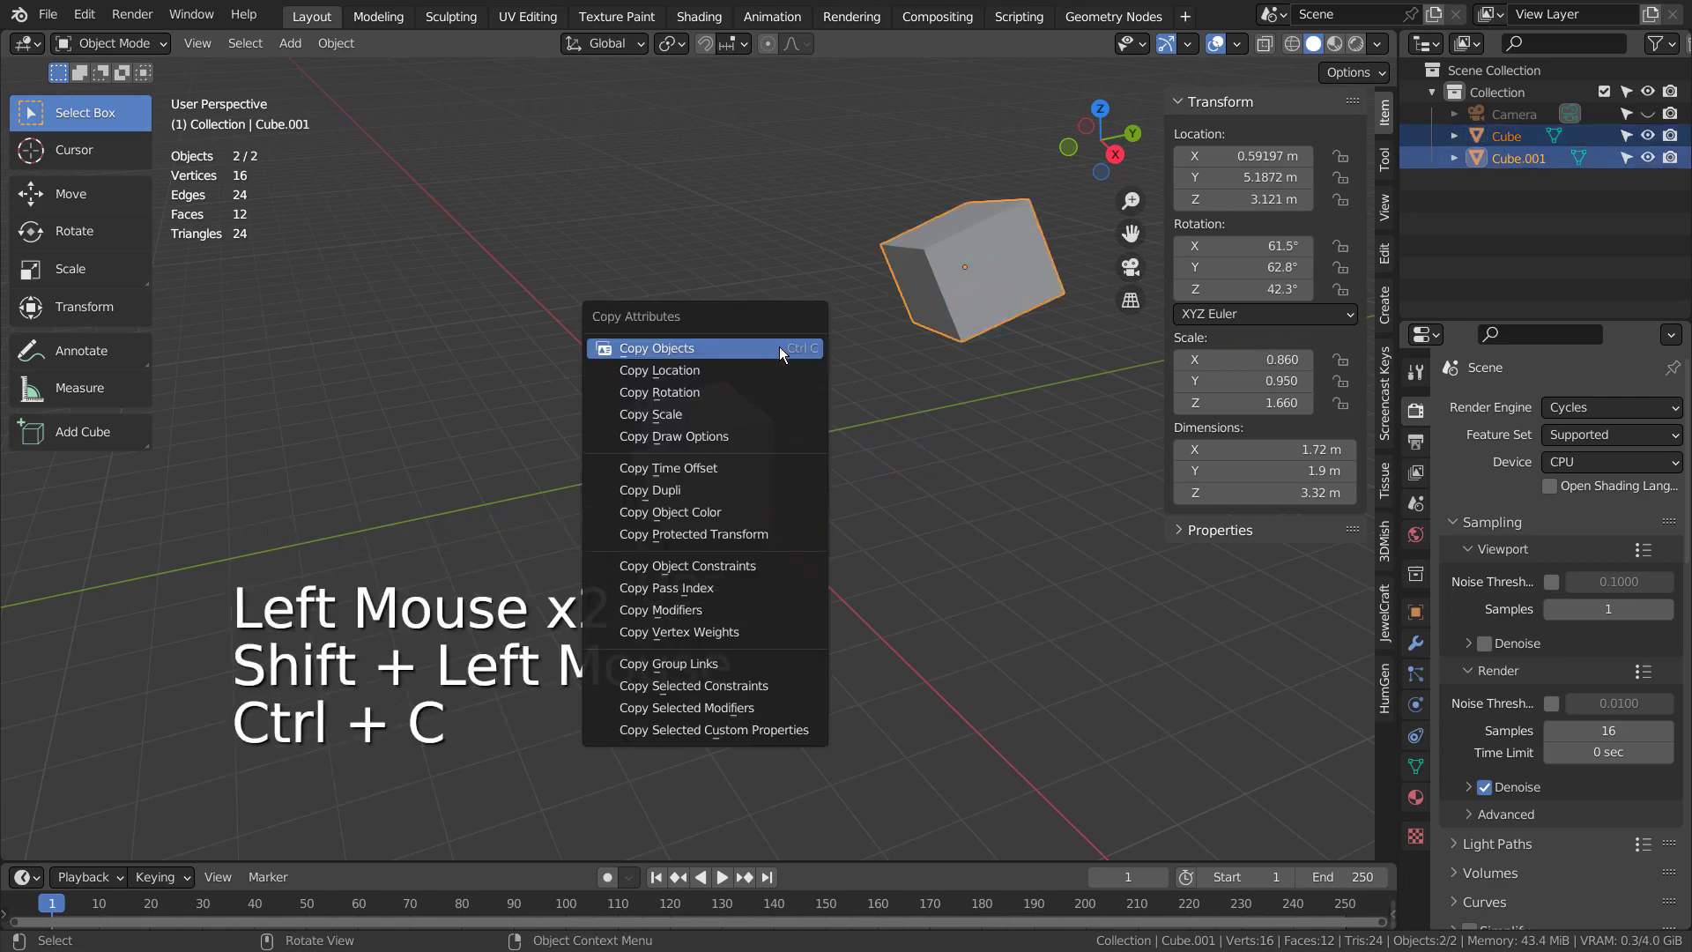
click(763, 370)
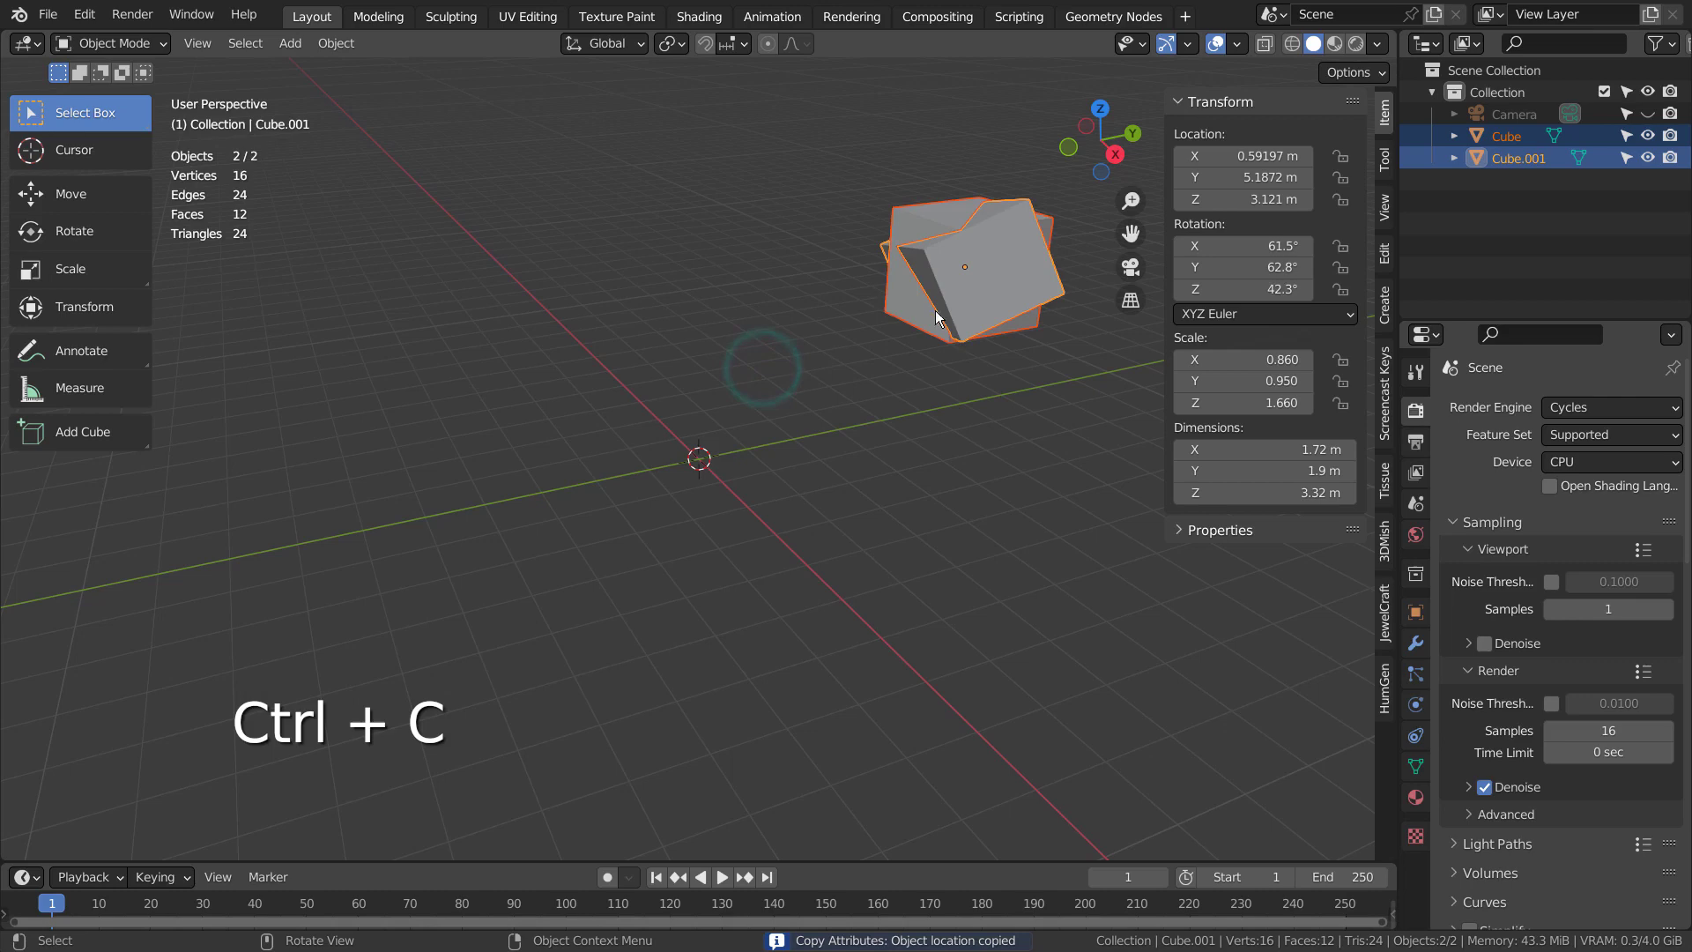
click(918, 213)
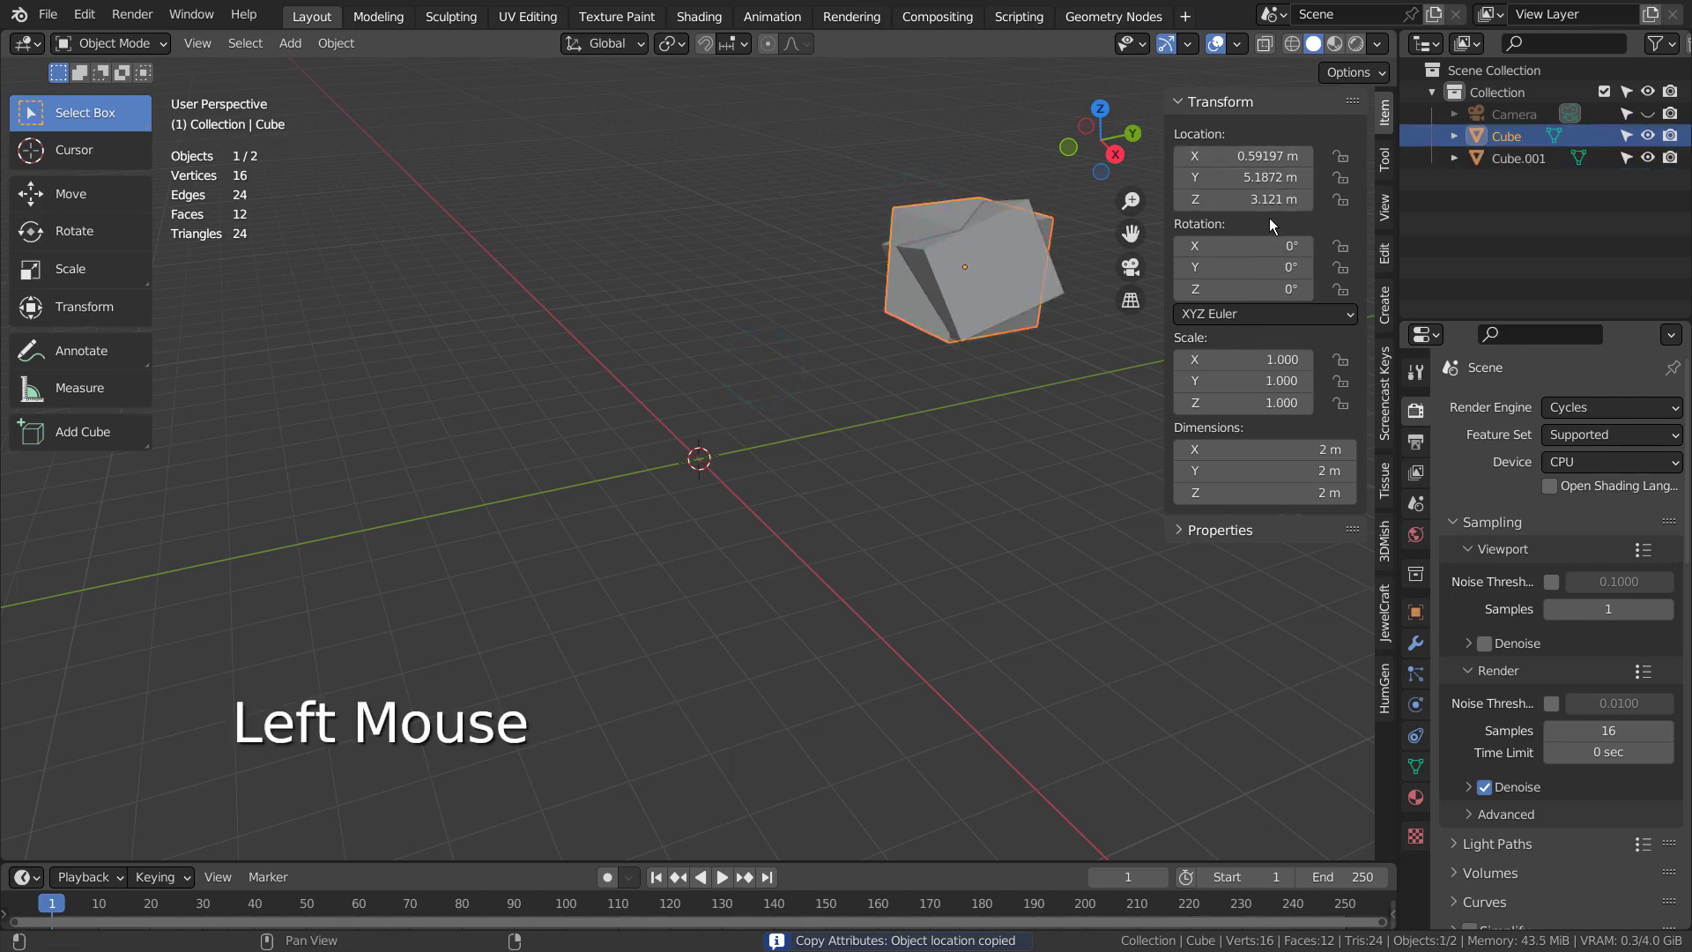
- Undo, repeat Copy Location from Cube.001 onto Cube, then undo again back to 0, 0, 0
key(ctrl+z)
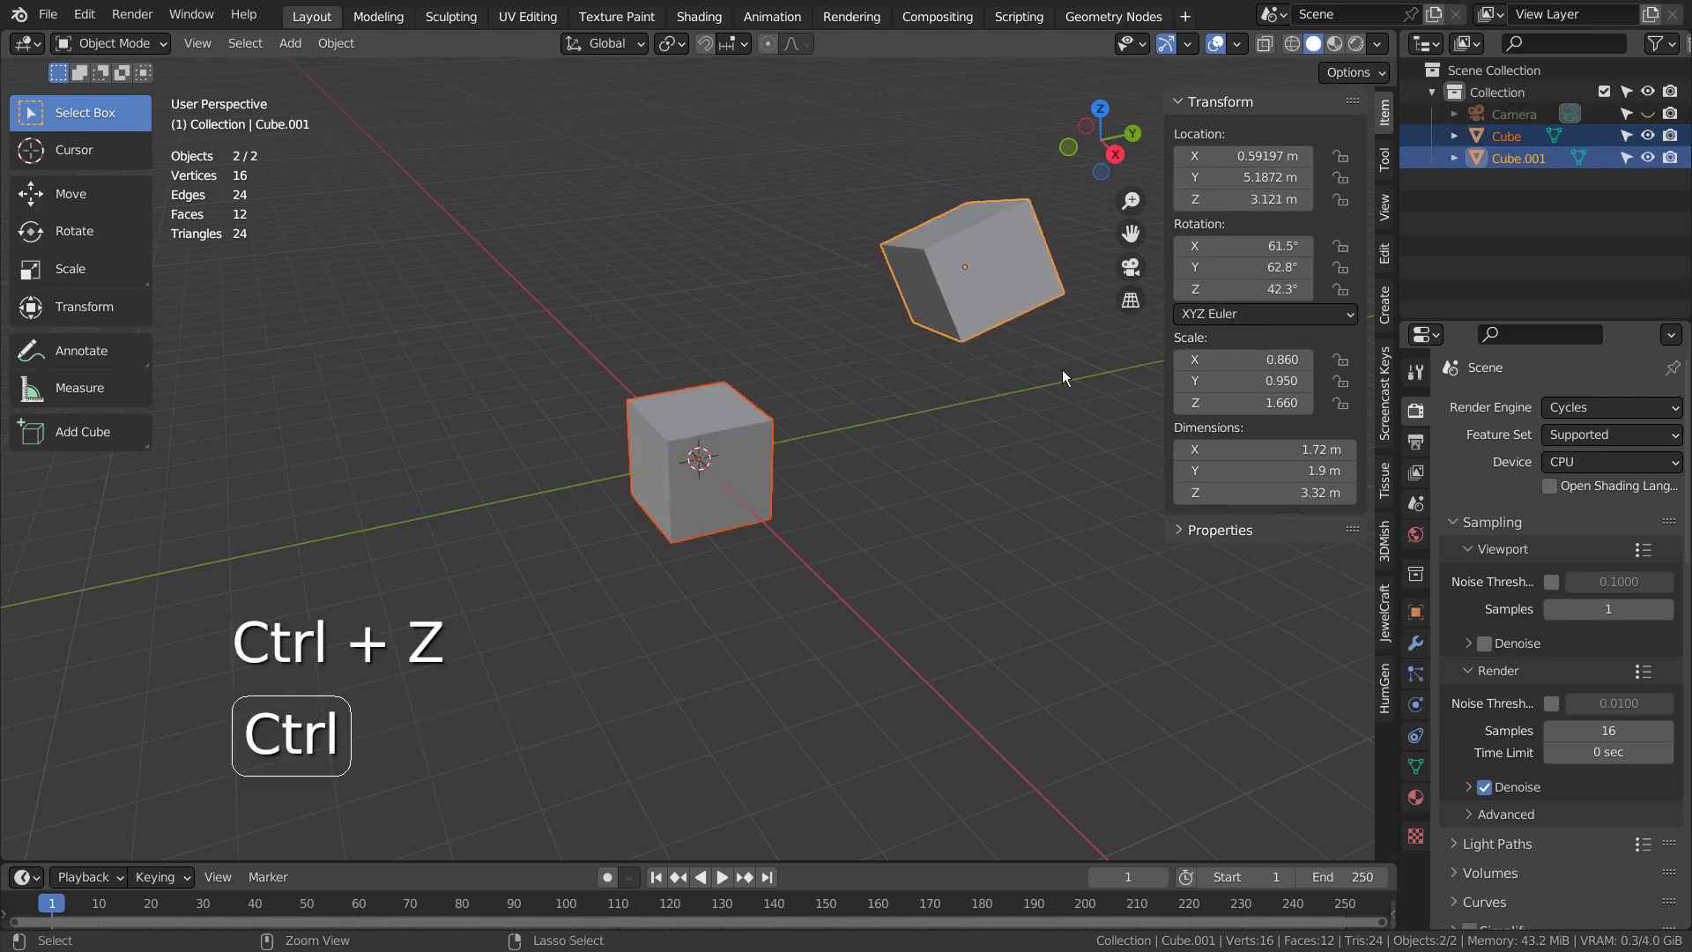
click(911, 480)
click(701, 458)
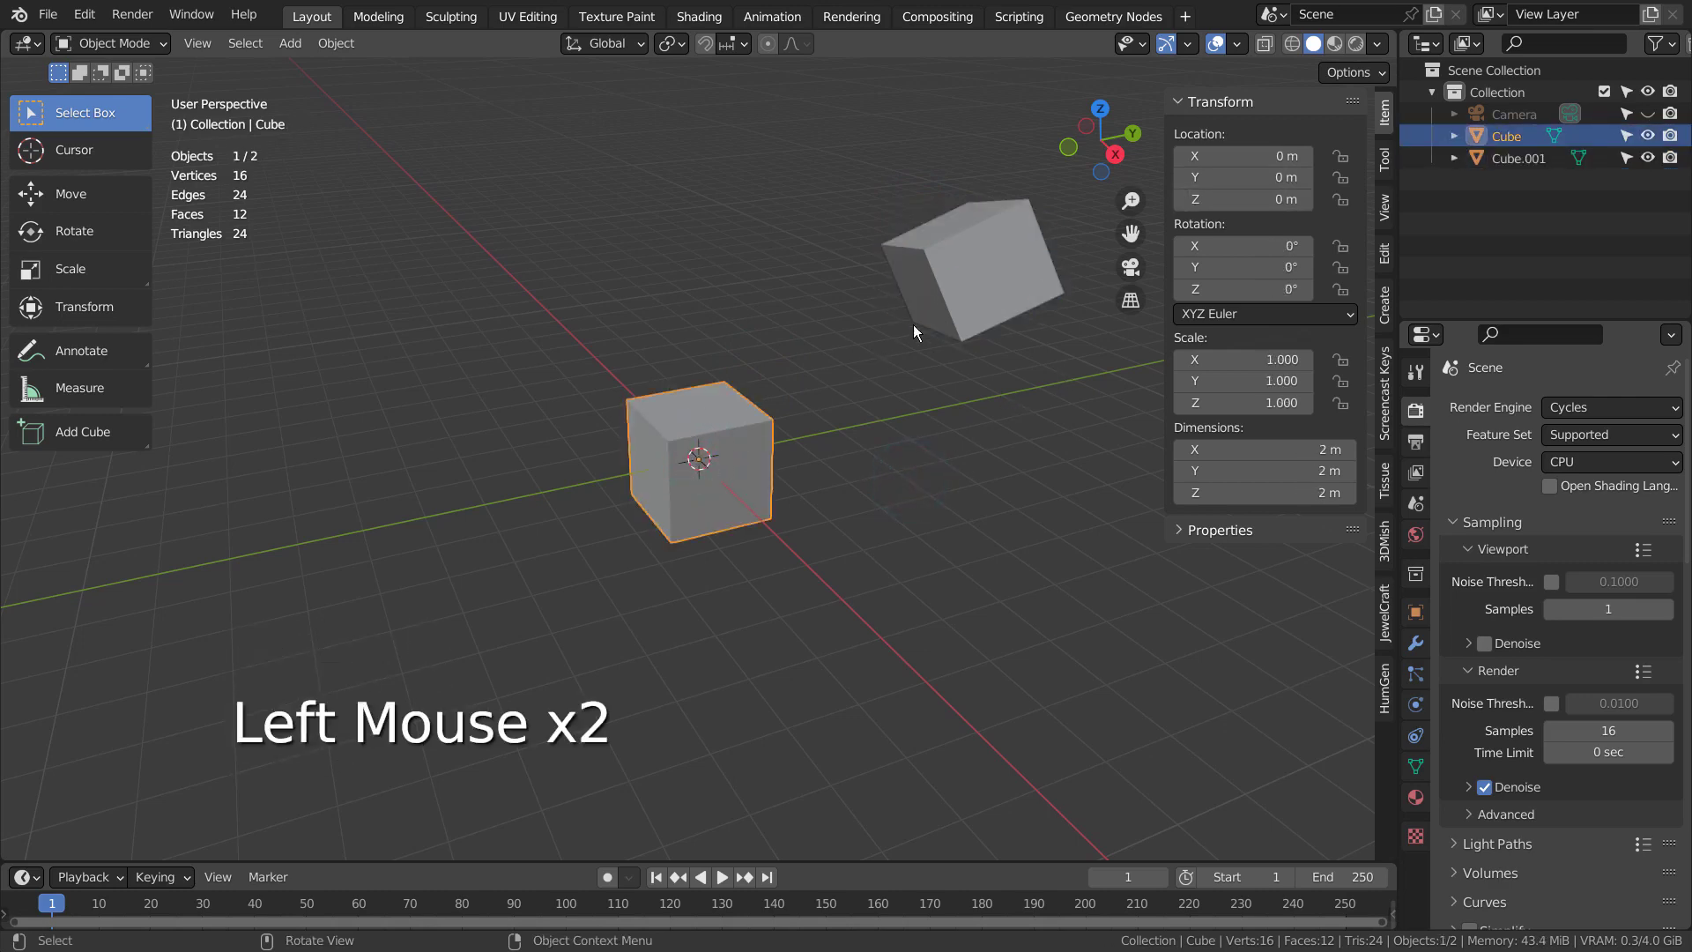
shift+click(974, 288)
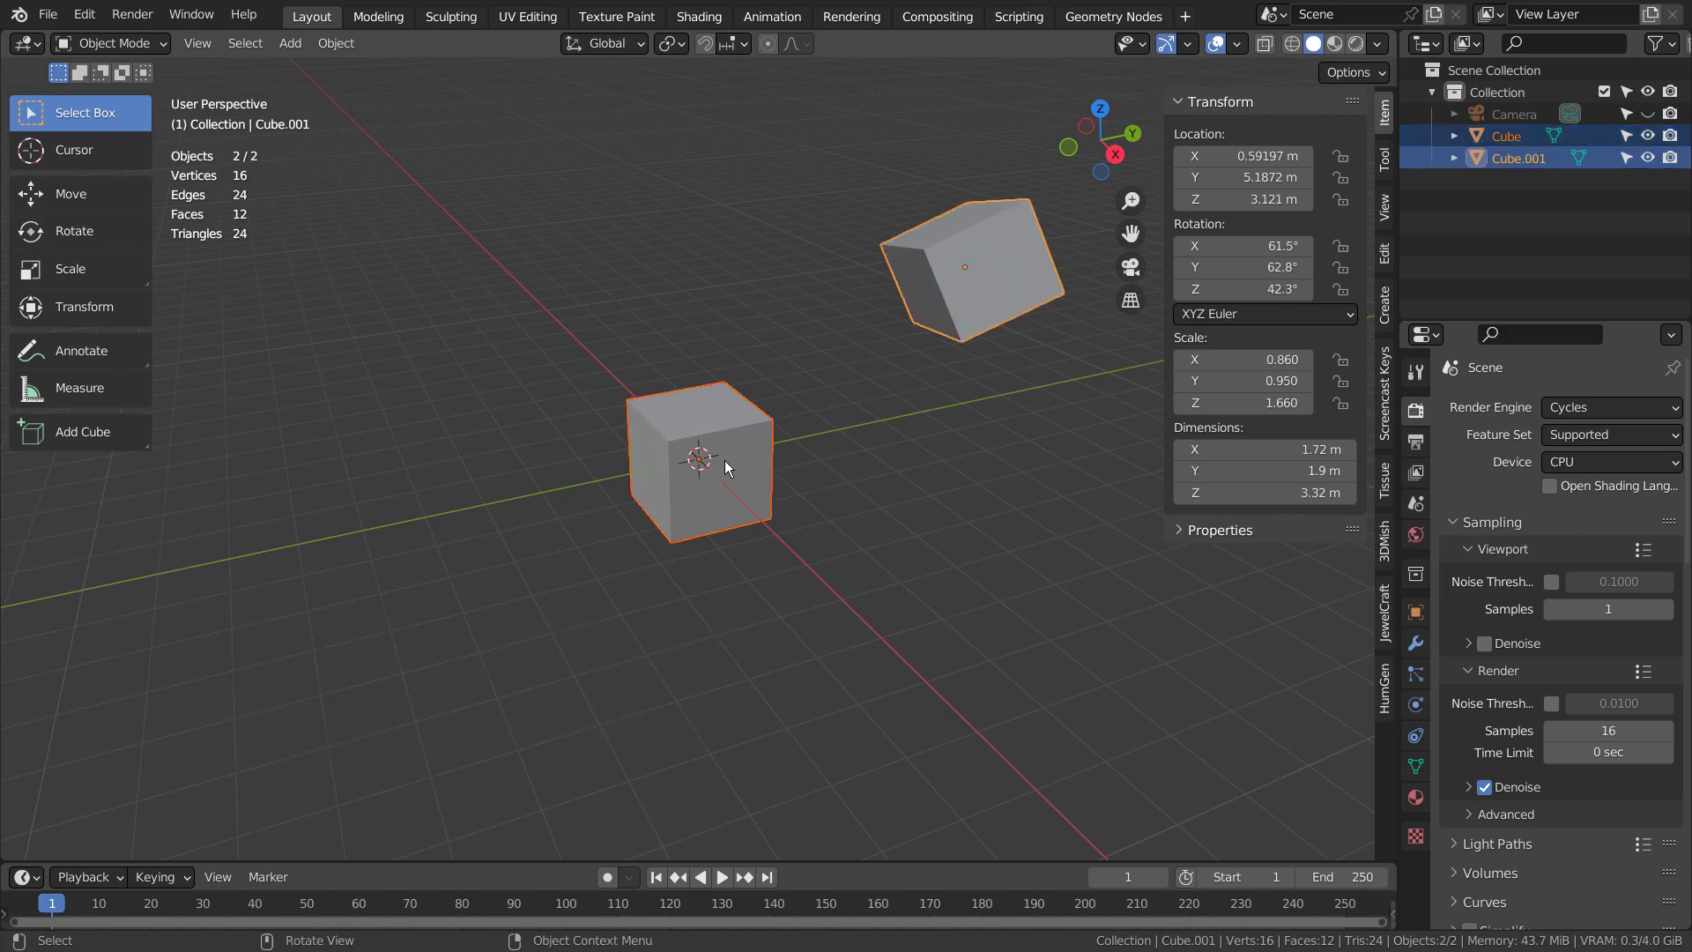
key(ctrl+c)
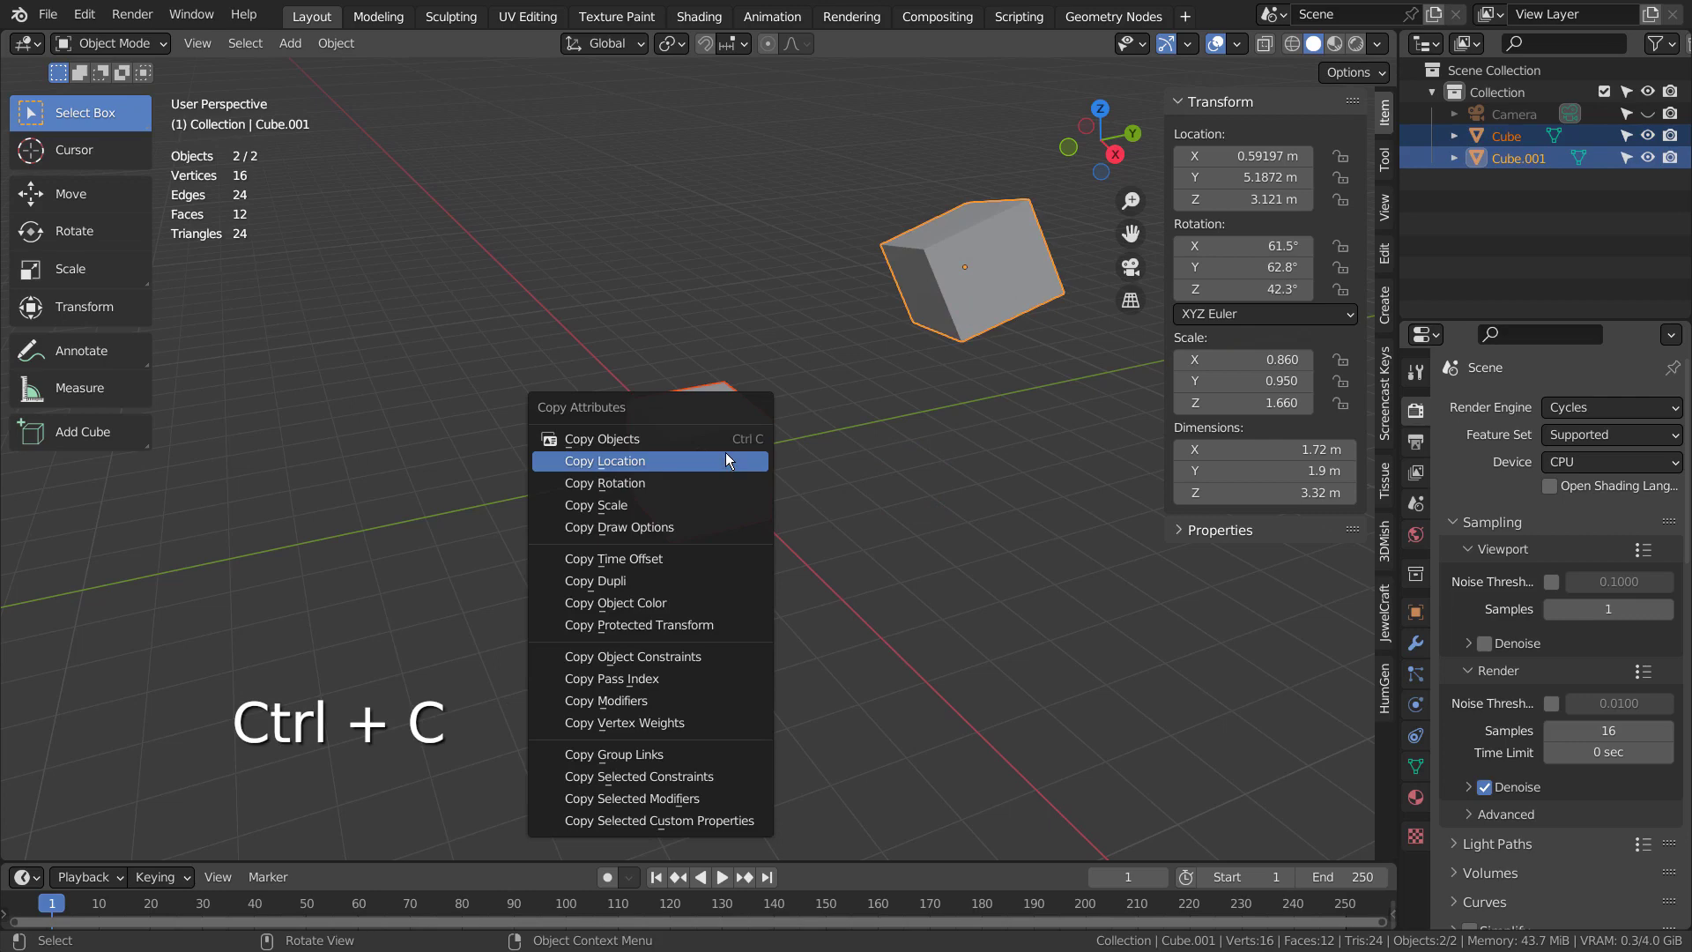
click(648, 460)
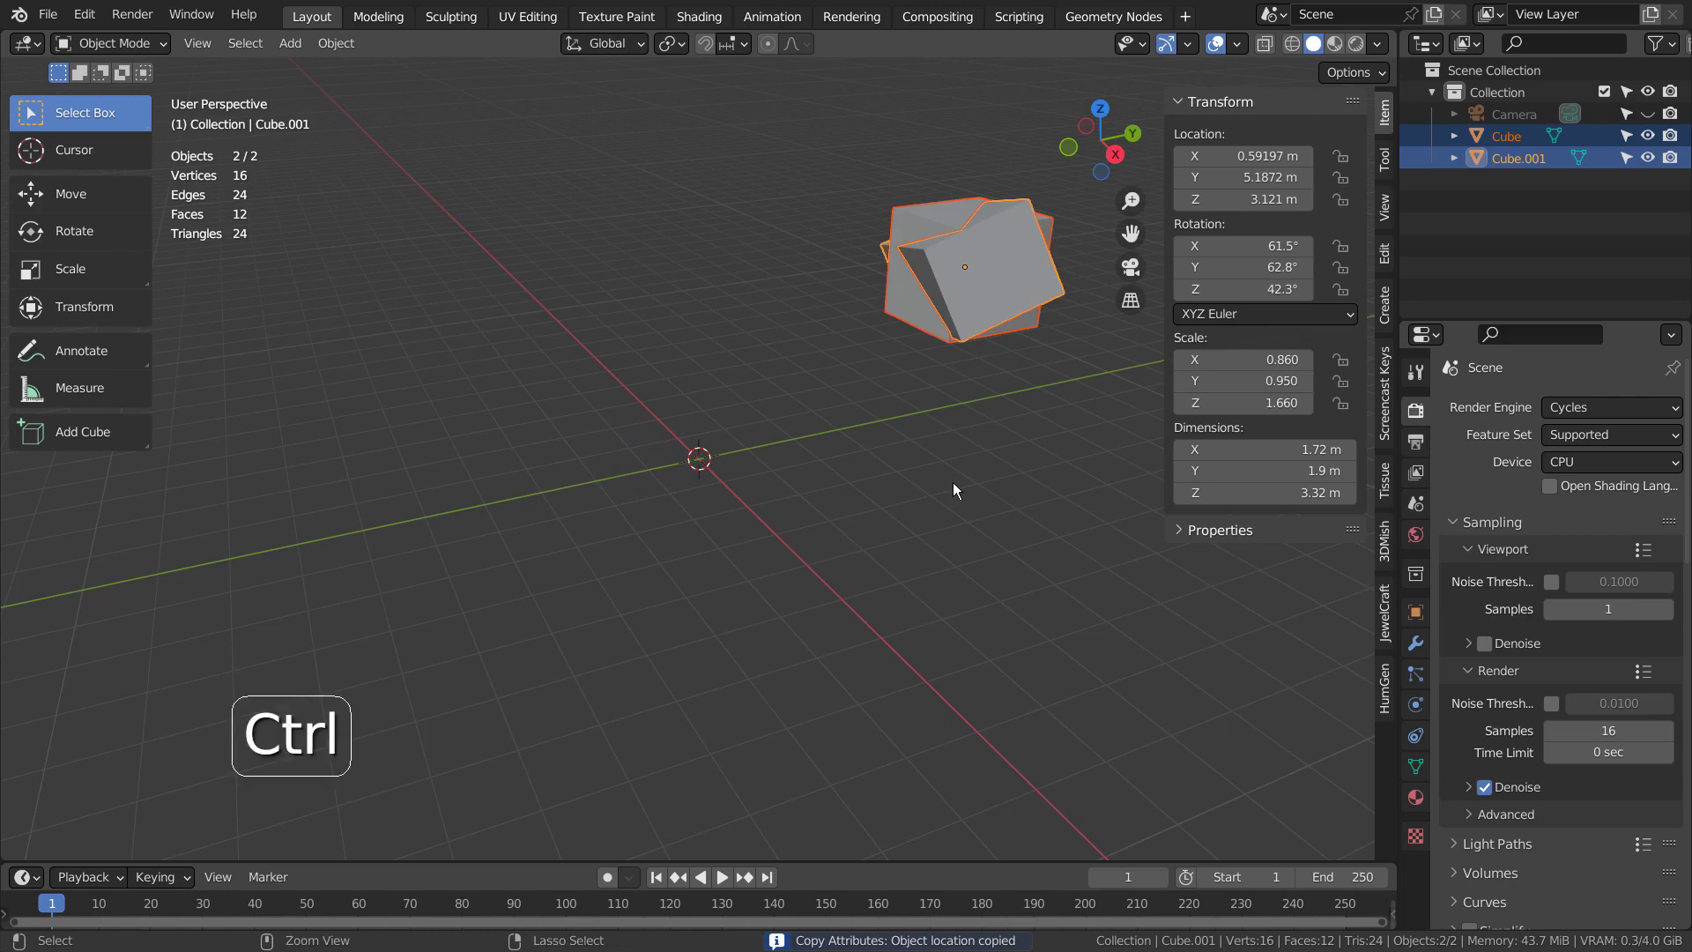
key(ctrl+z)
key(ctrl+z)
- Copy Cube.001's rotation and then its scale onto the plain Cube via Copy Attributes
click(781, 427)
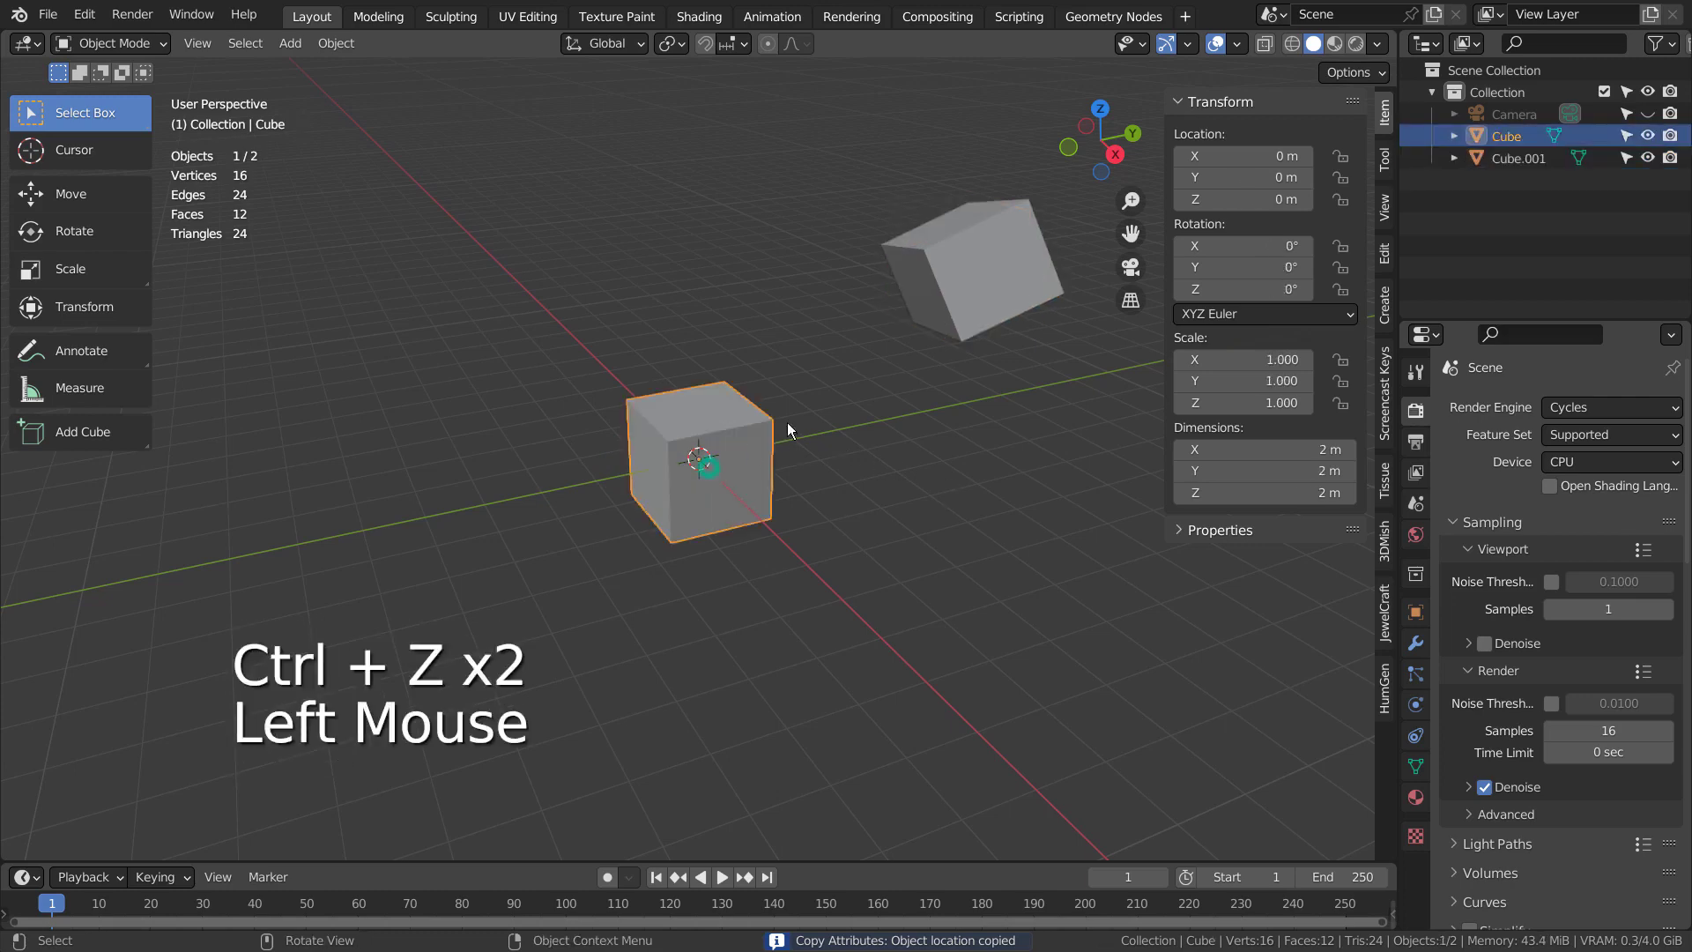
shift+click(943, 314)
key(ctrl+c)
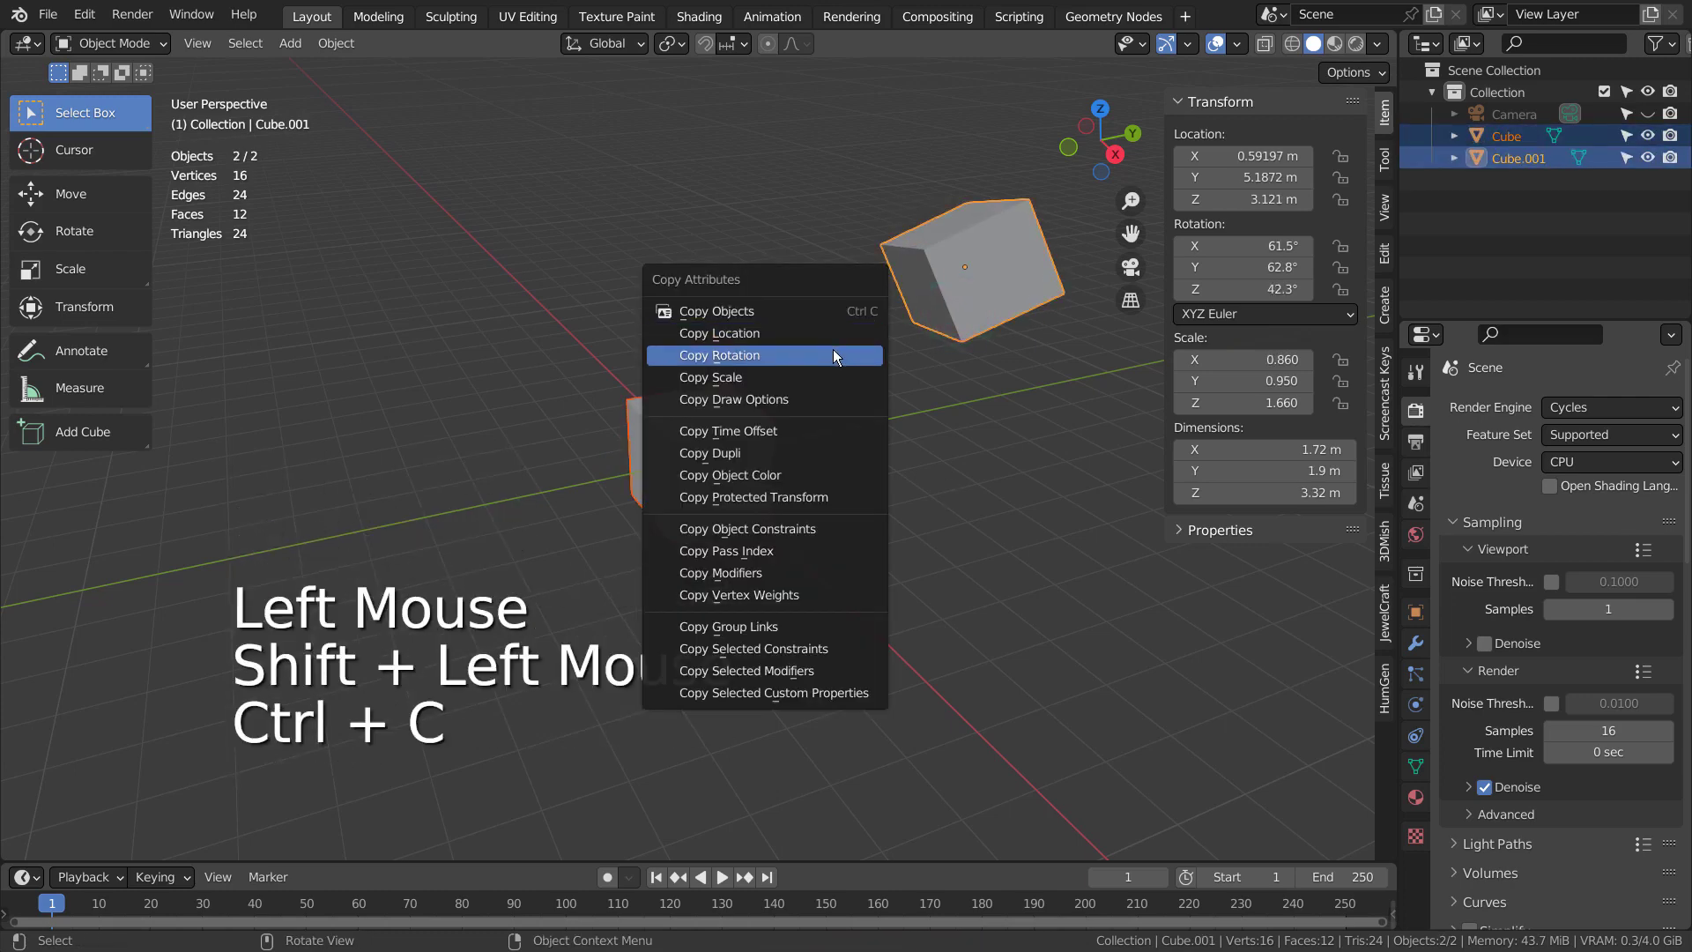
click(833, 351)
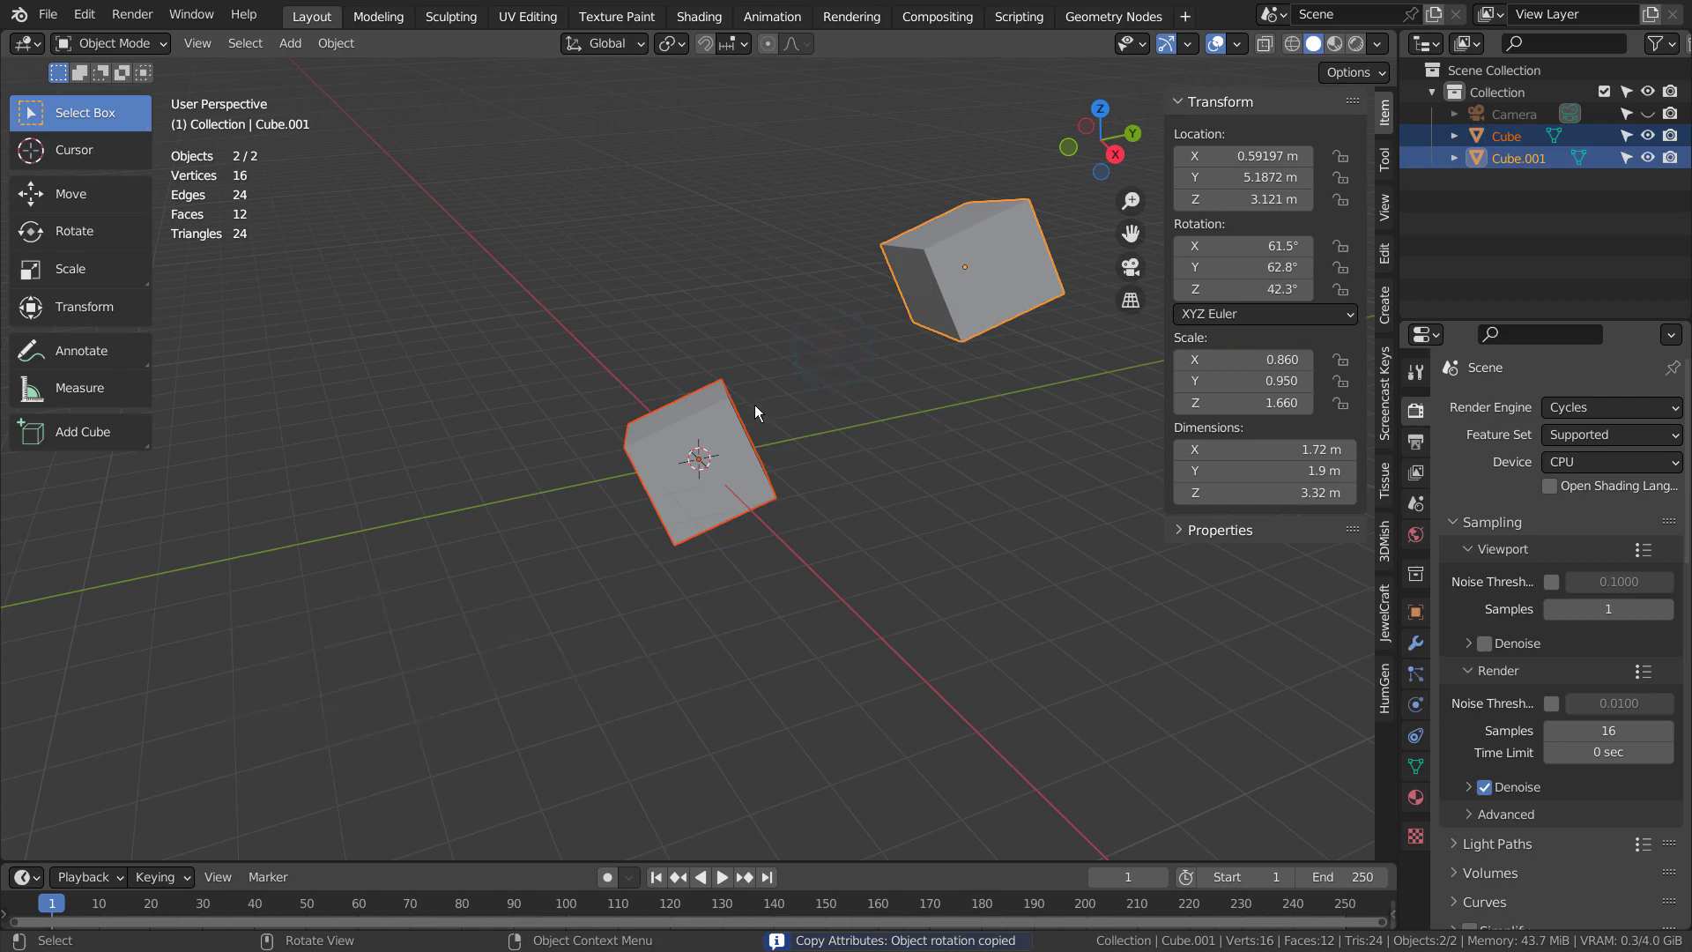
key(ctrl+c)
click(751, 428)
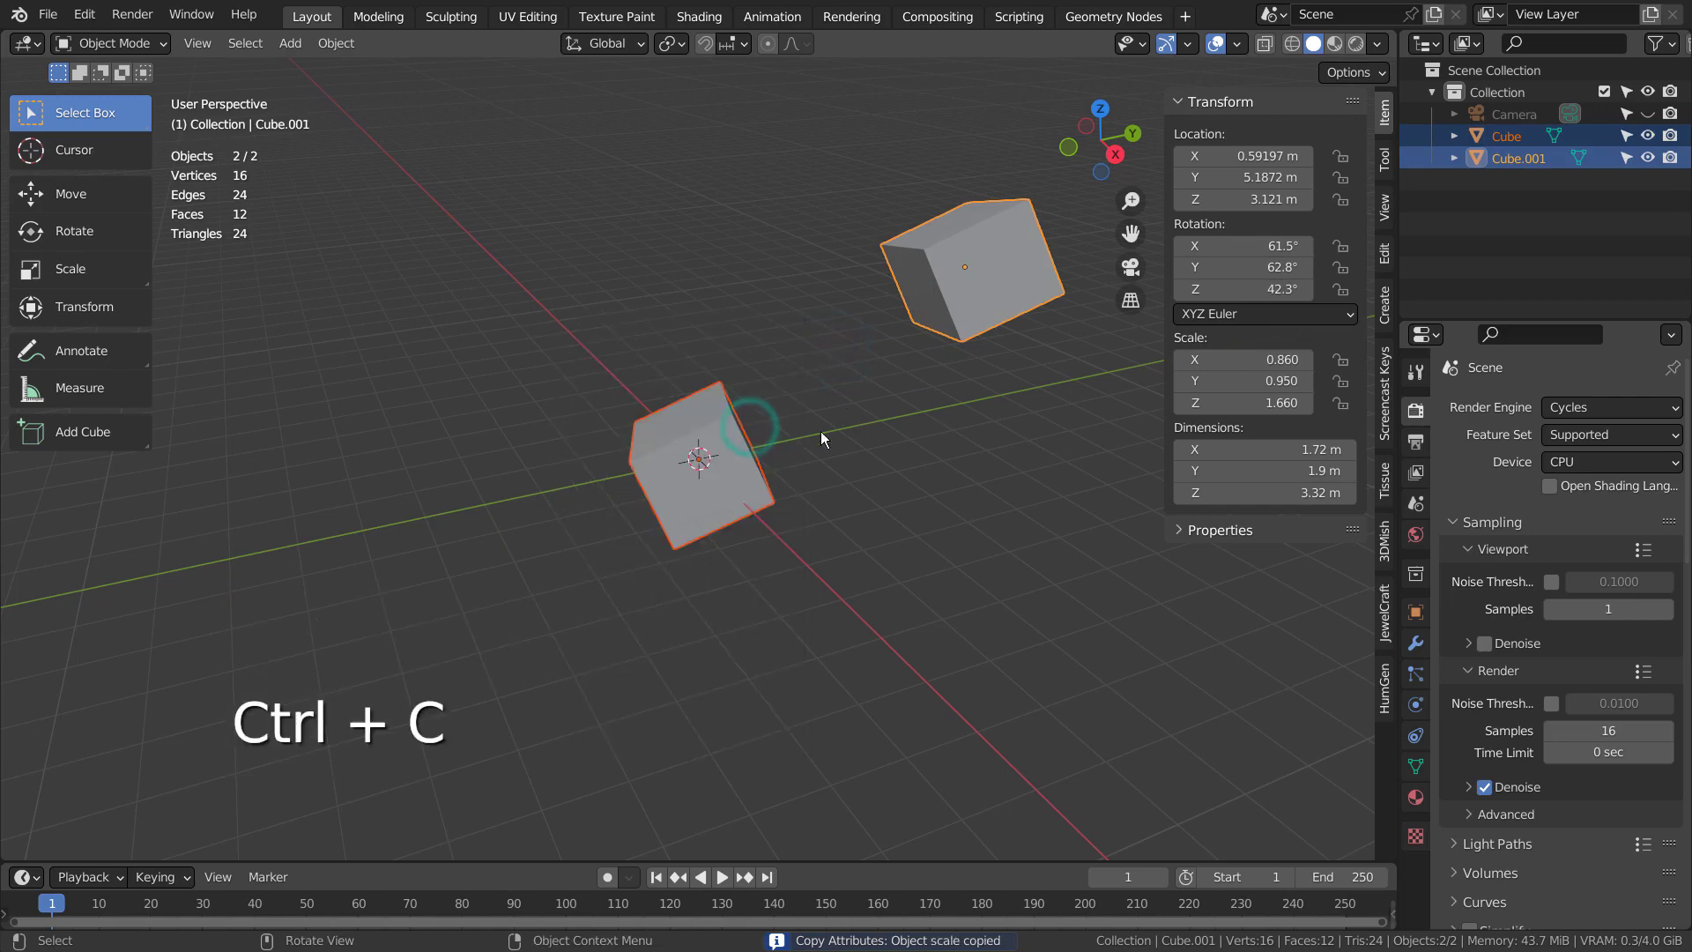
key(ctrl+c)
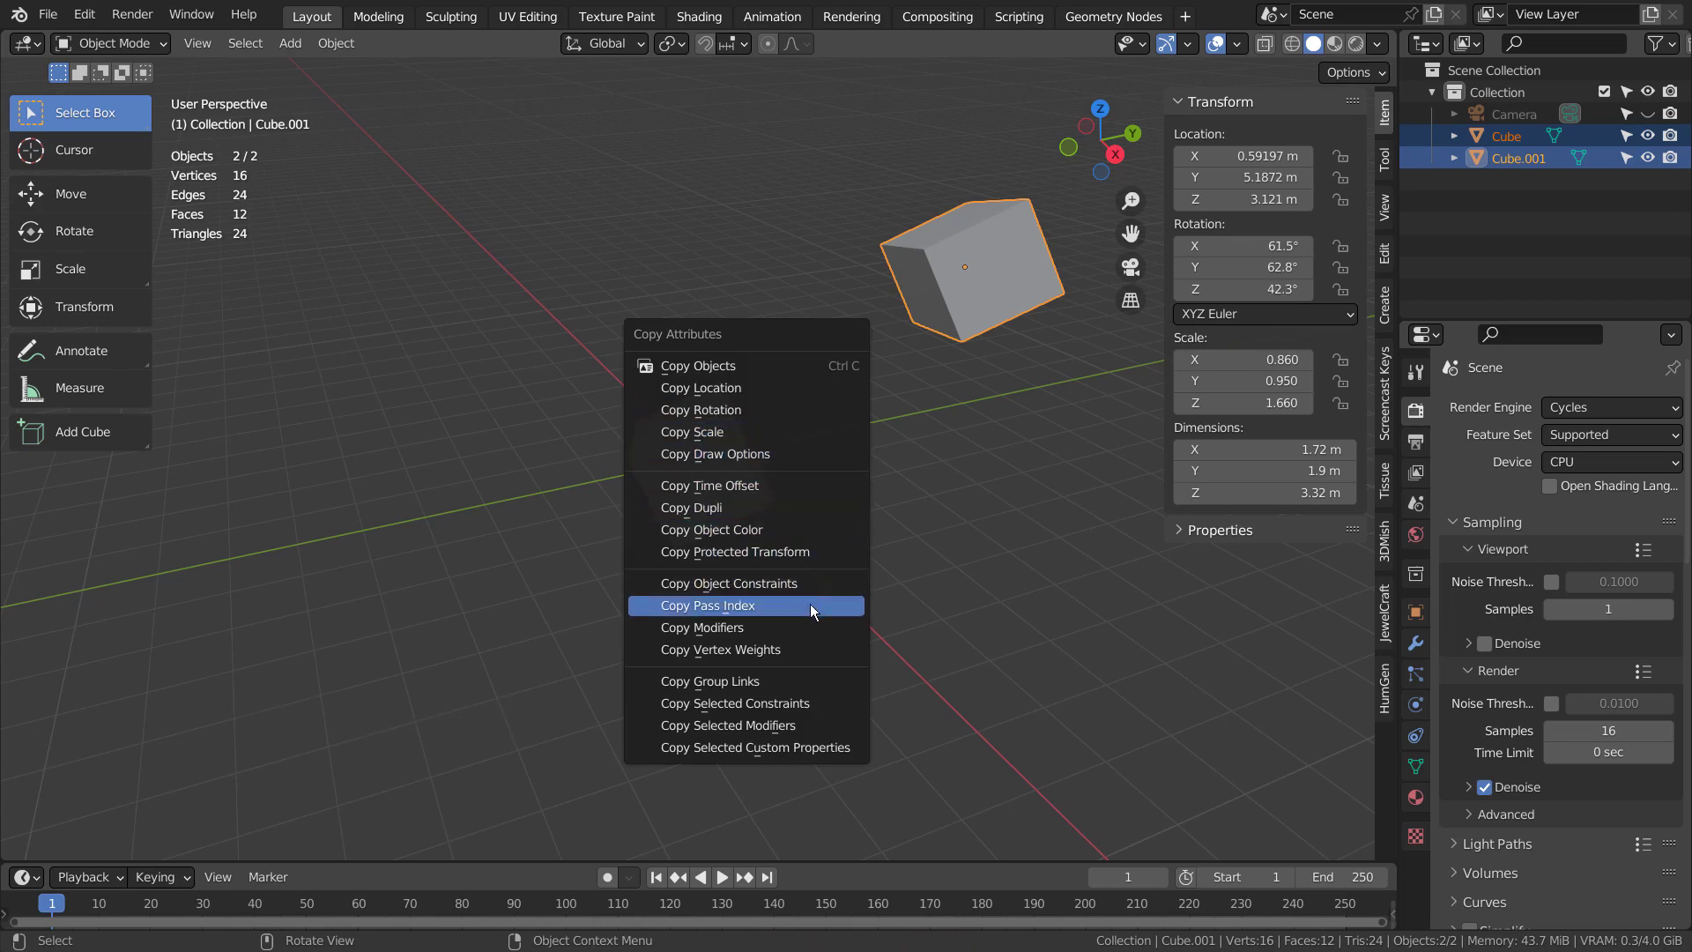
click(821, 747)
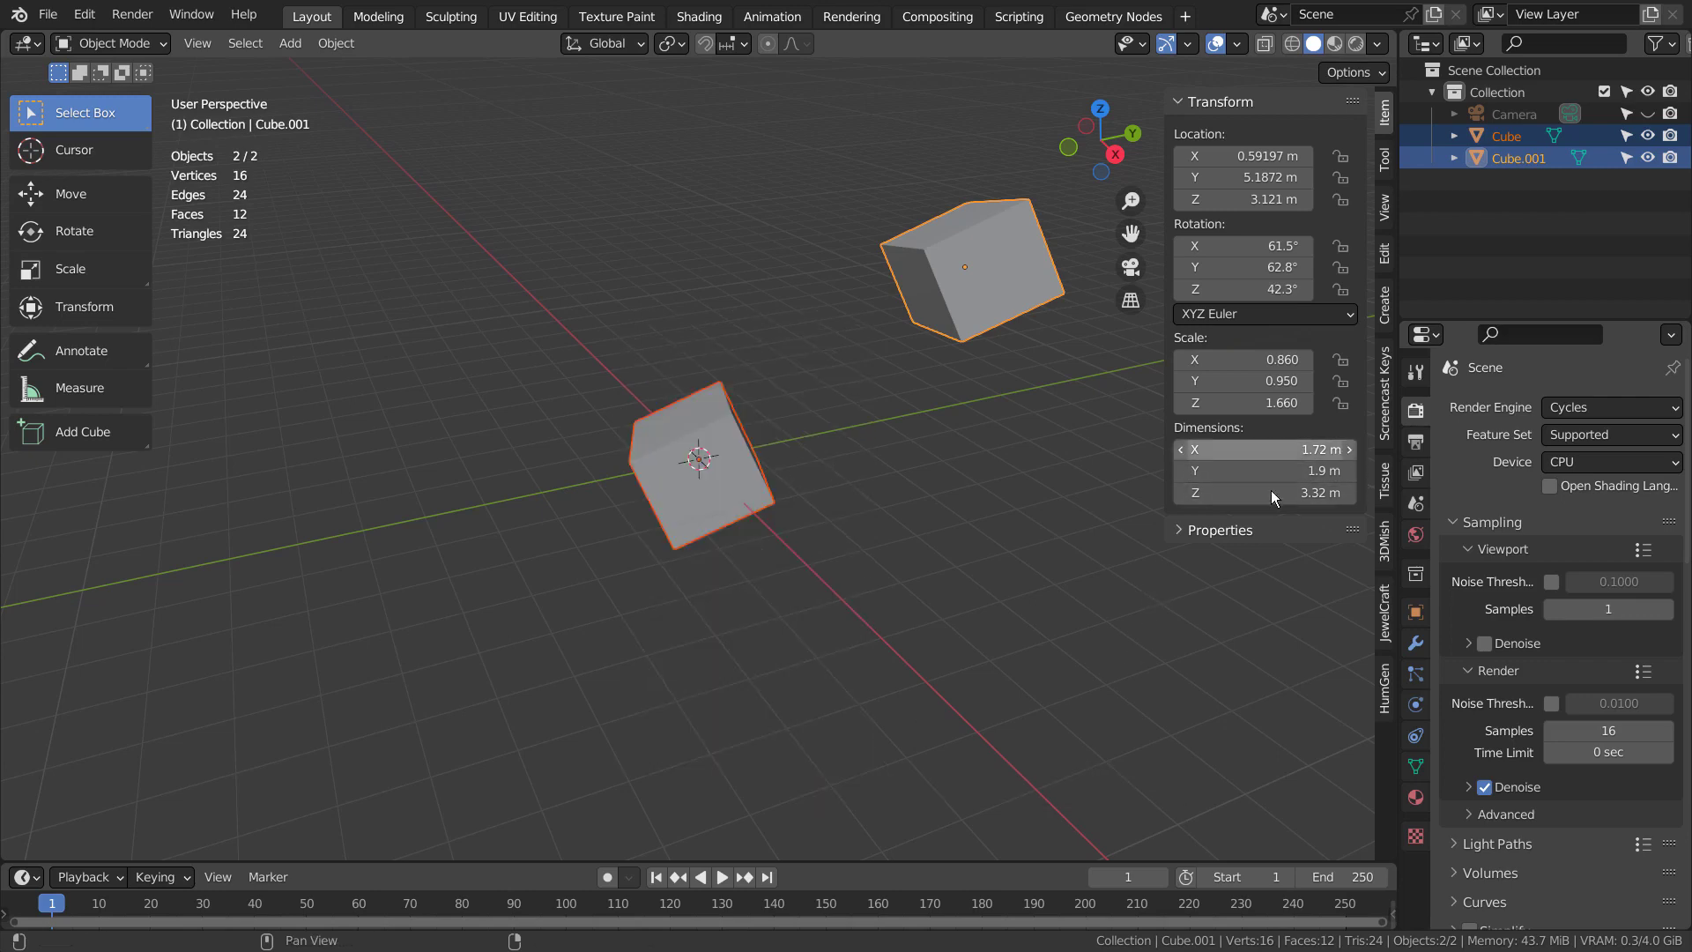
- Set Cube.001's dimensions to 1 × 1 × 1 m
click(1258, 449)
text(1)
key(Tab)
text(1)
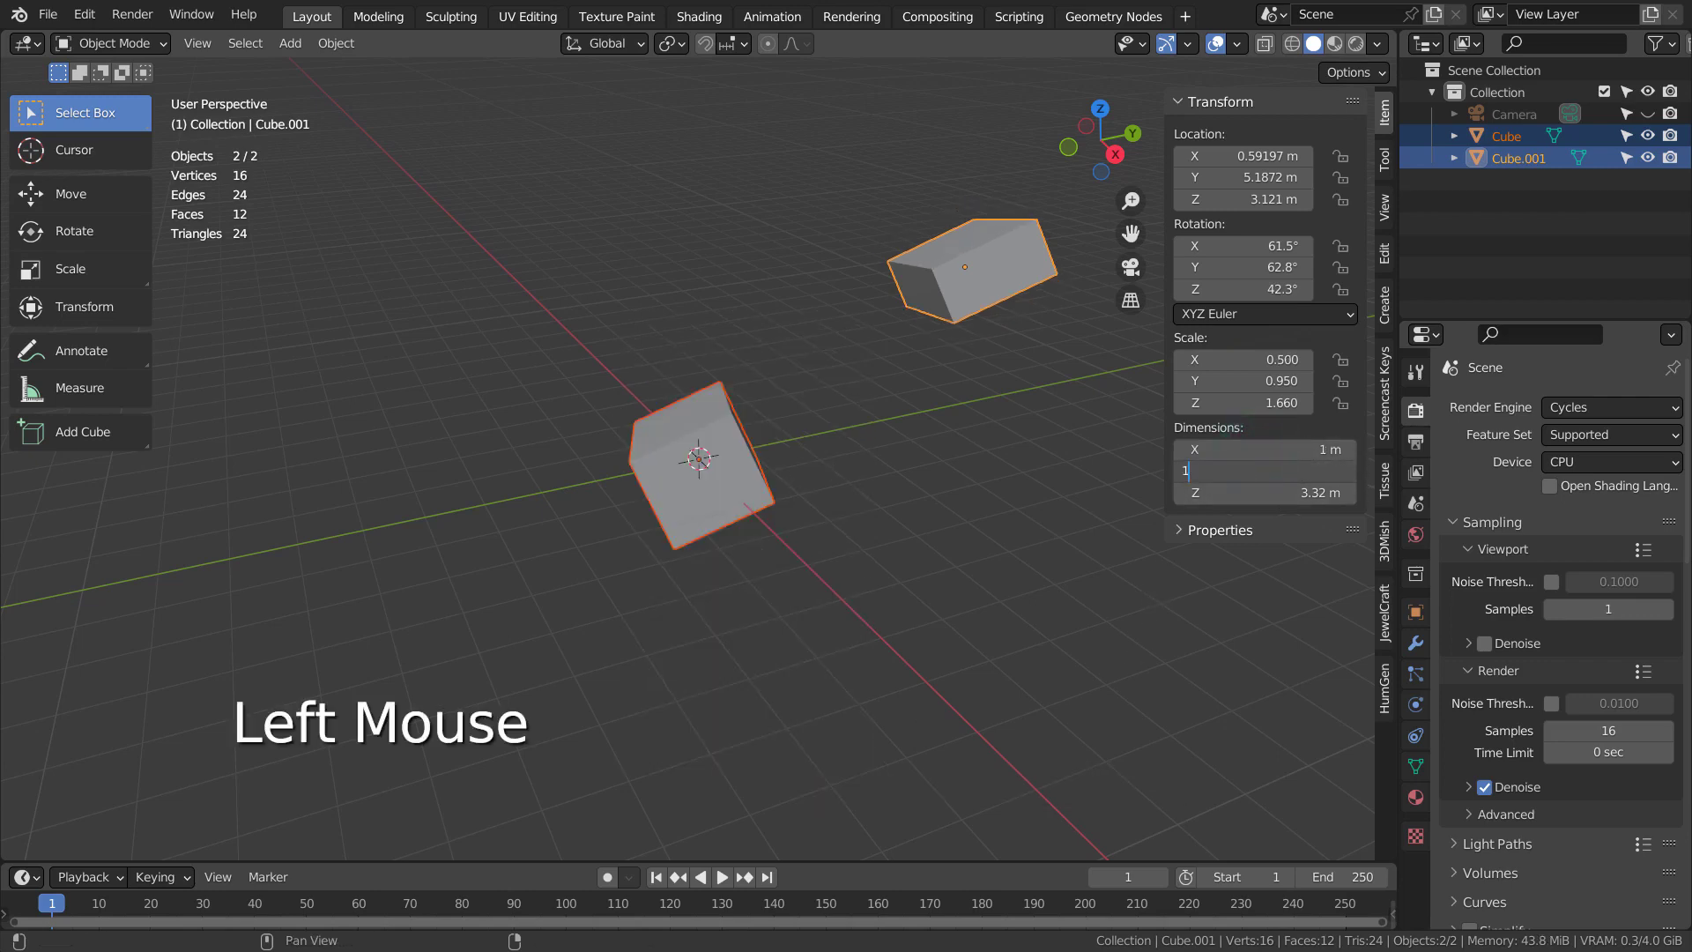
key(Tab)
text(1)
key(Return)
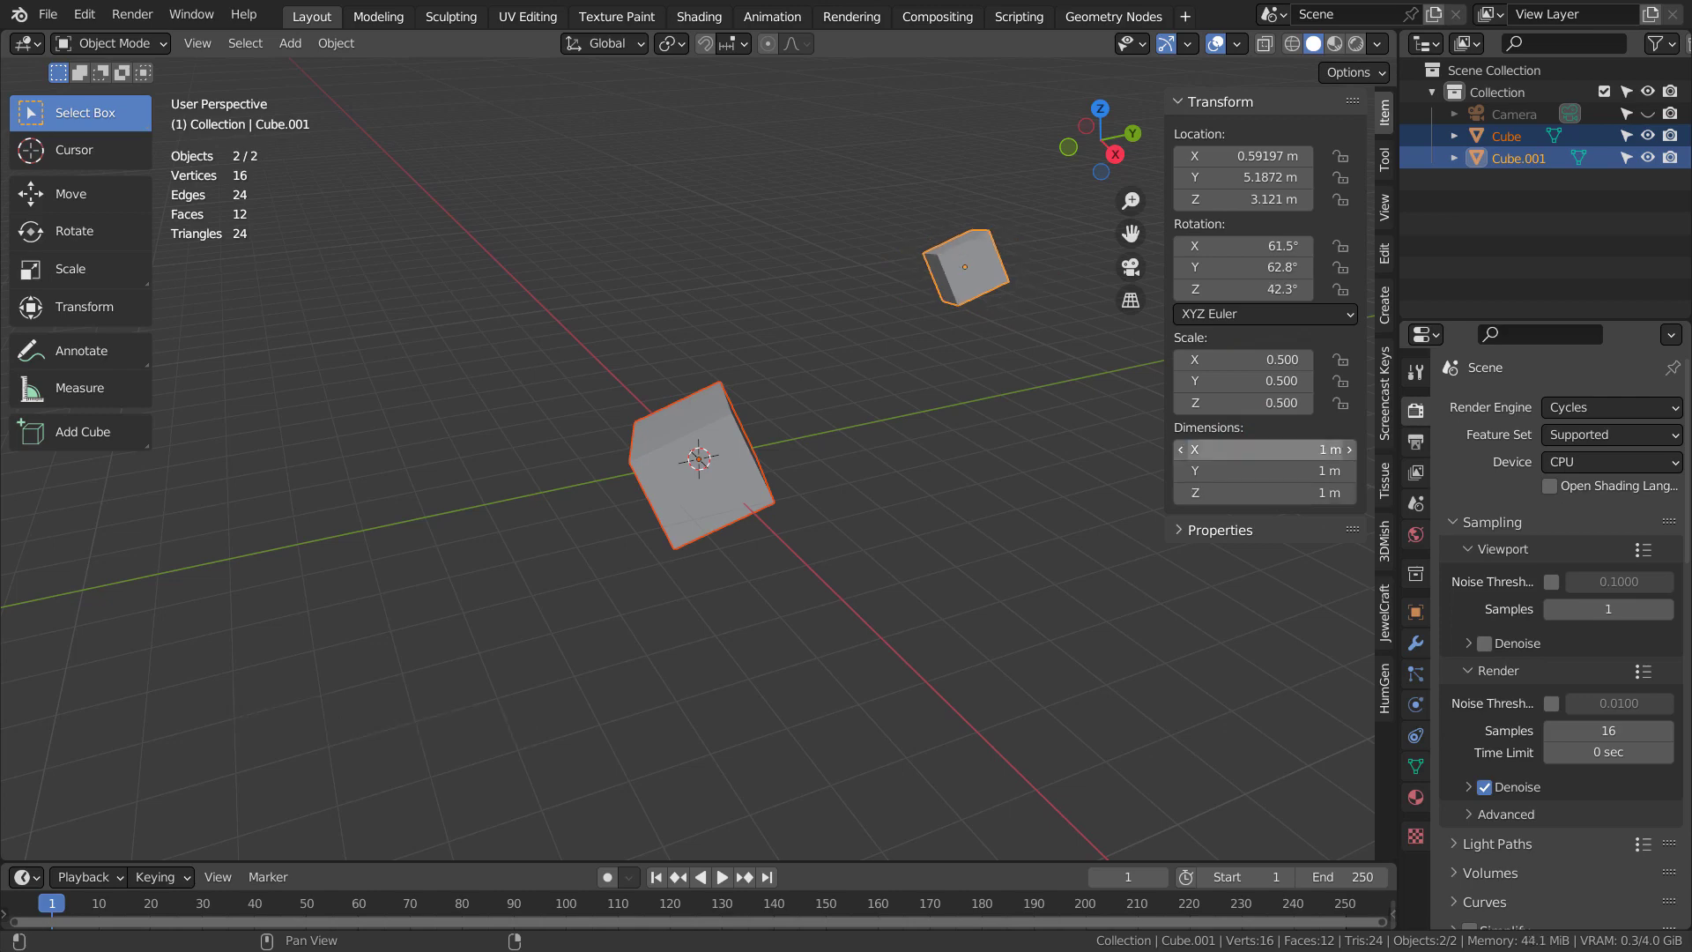
- Set the central cube's dimensions to 1 m on each side as well
click(686, 474)
double_click(1249, 454)
text(1)
key(Tab)
text(1)
key(Tab)
text(1)
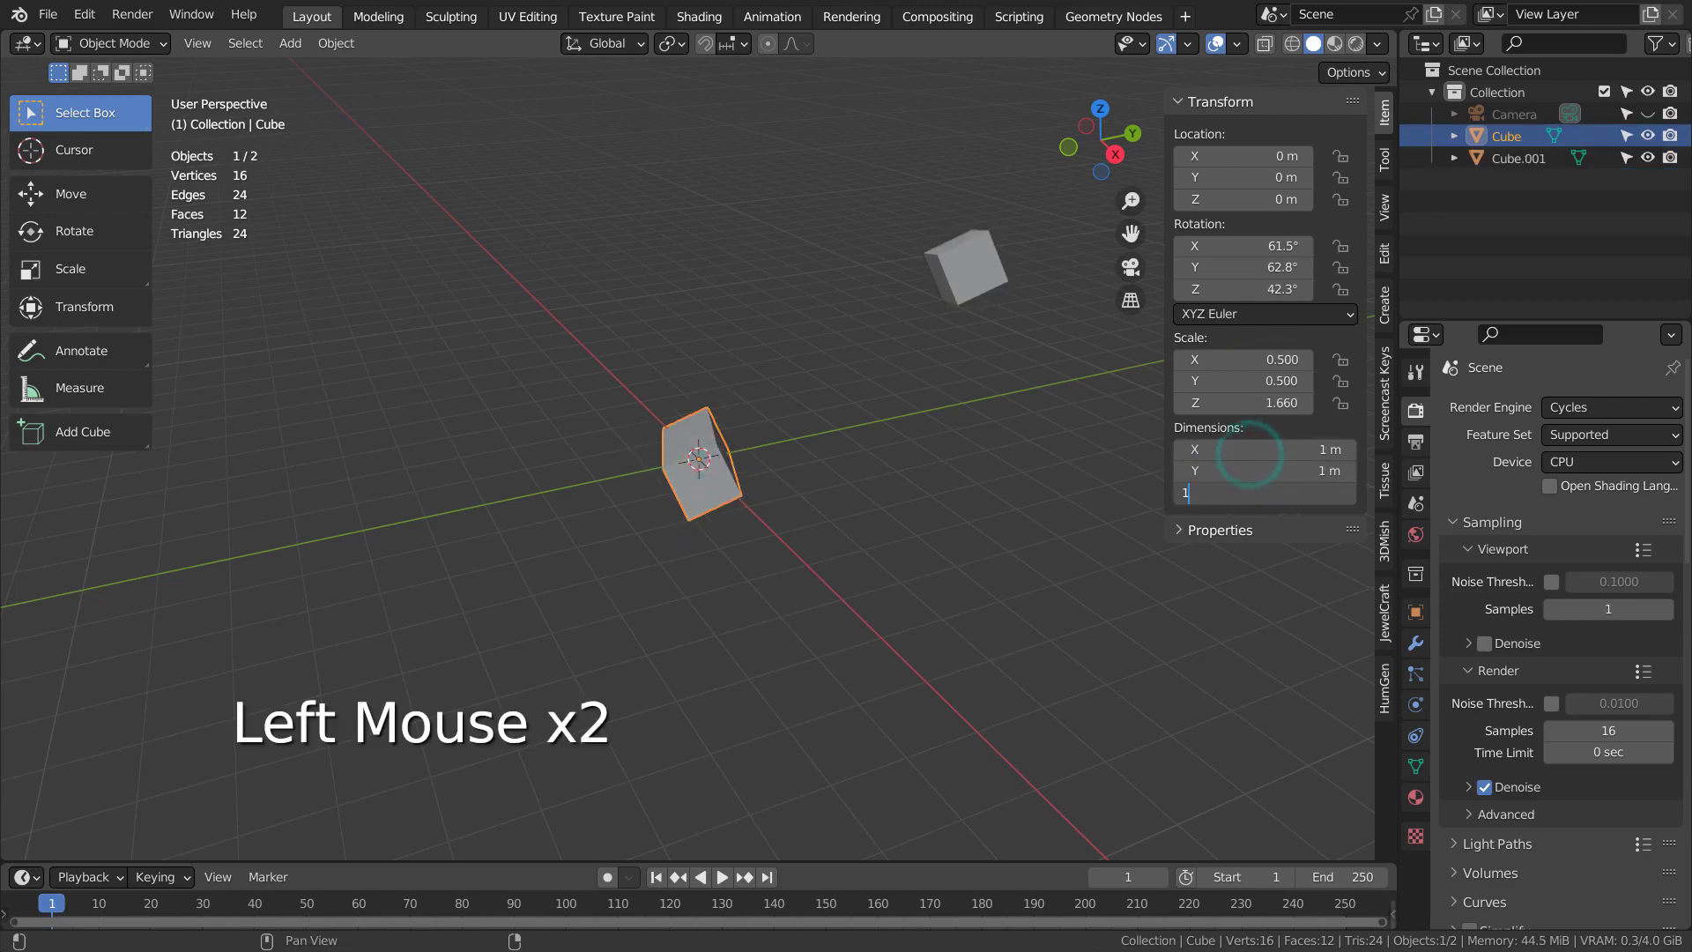
key(Return)
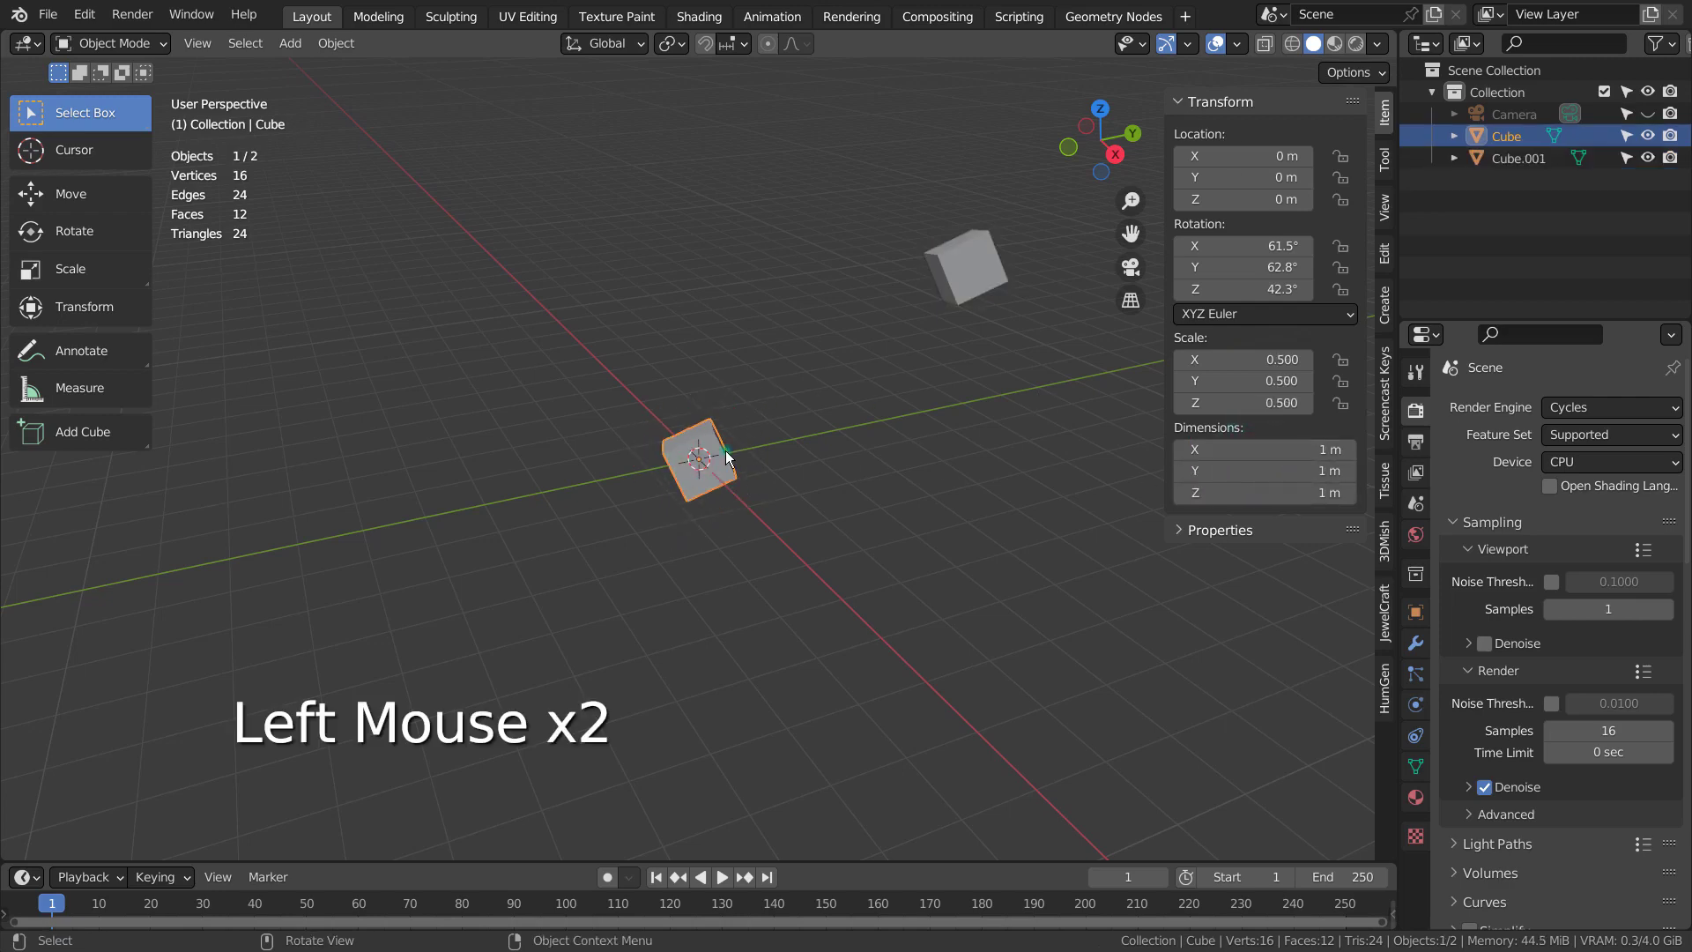
- Select Cube with Cube.001 active and copy Cube.001's rotation and scale onto it again
click(1002, 273)
click(728, 464)
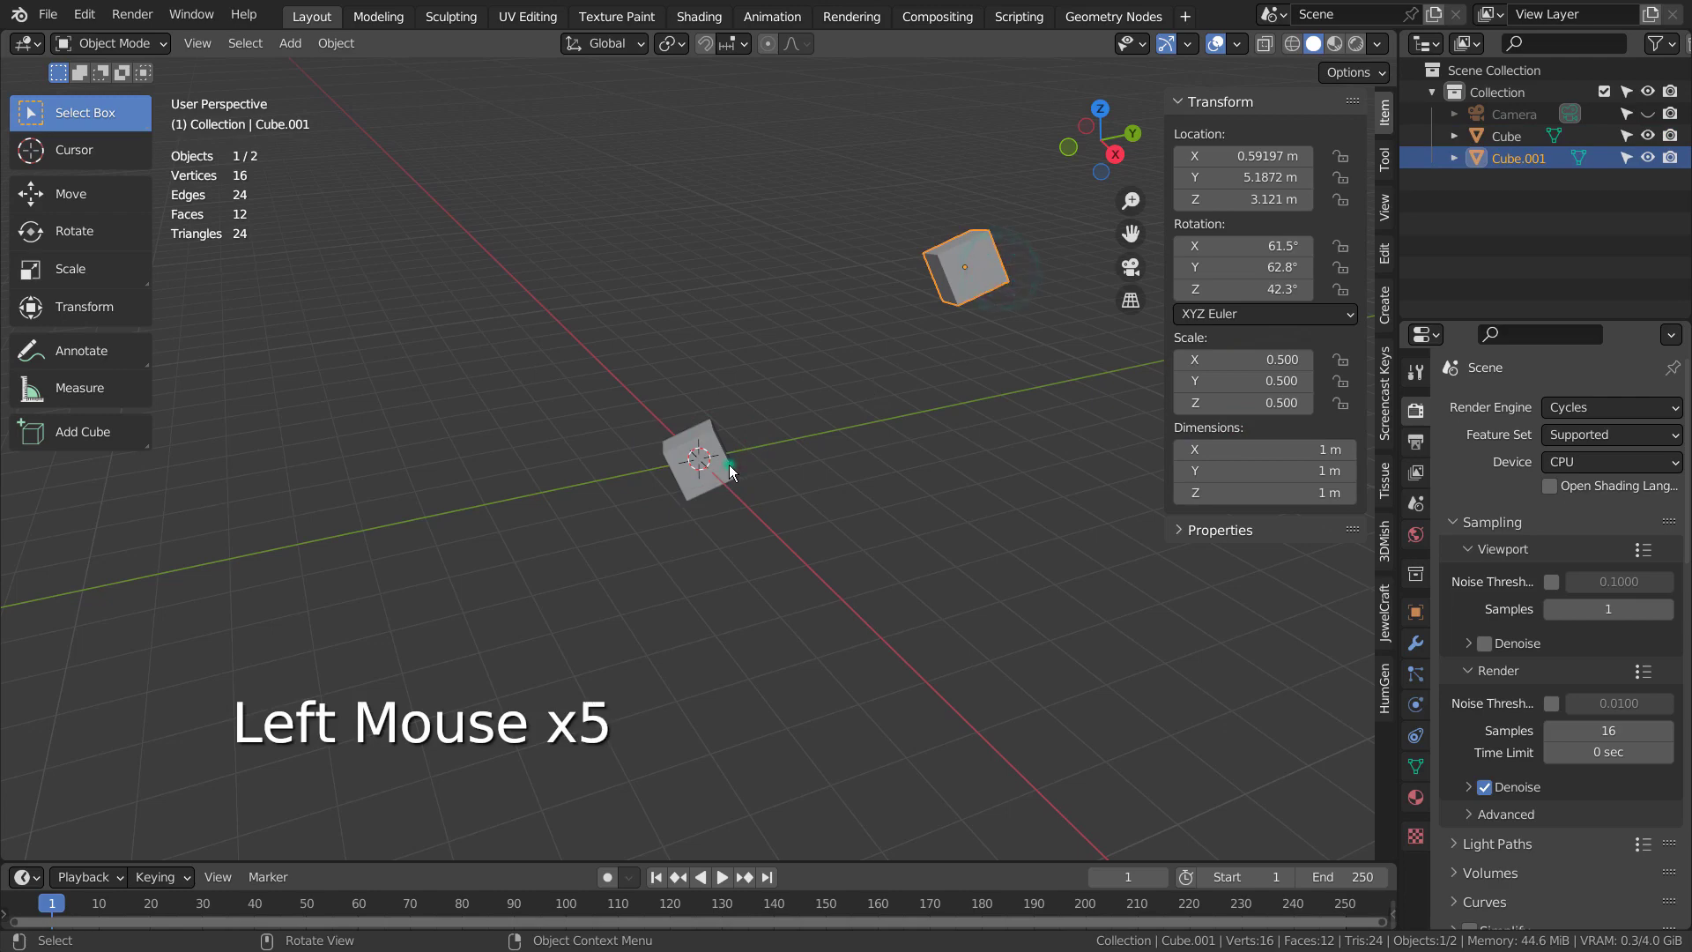
shift+click(975, 269)
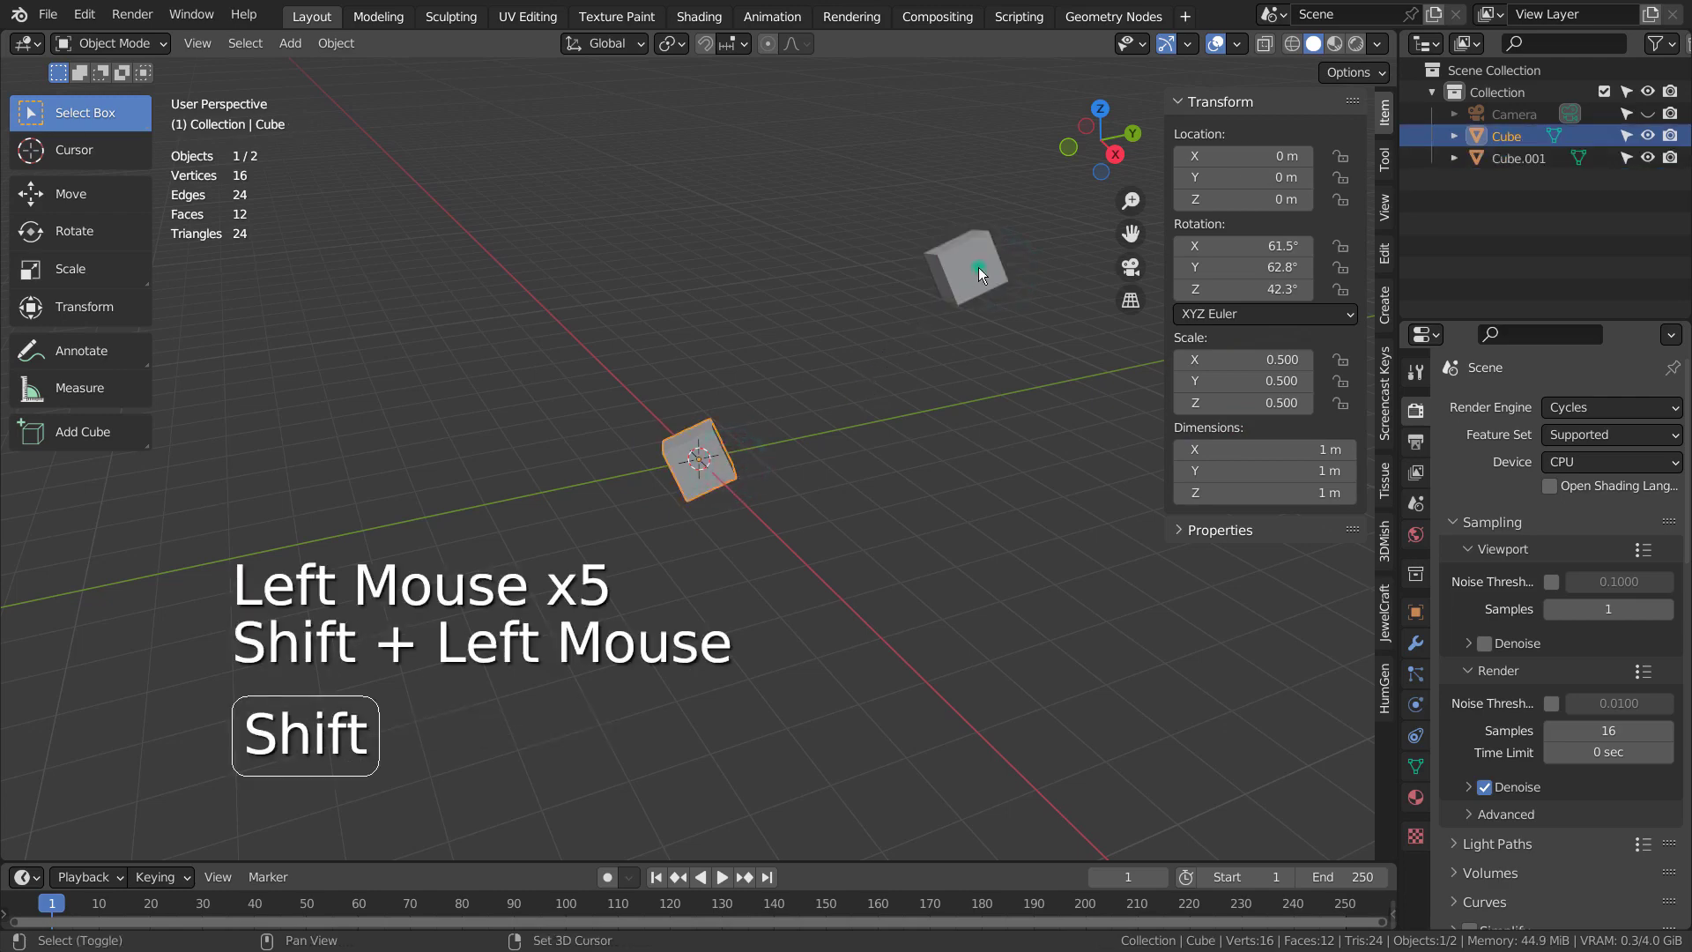
right_click(705, 445)
key(ctrl+c)
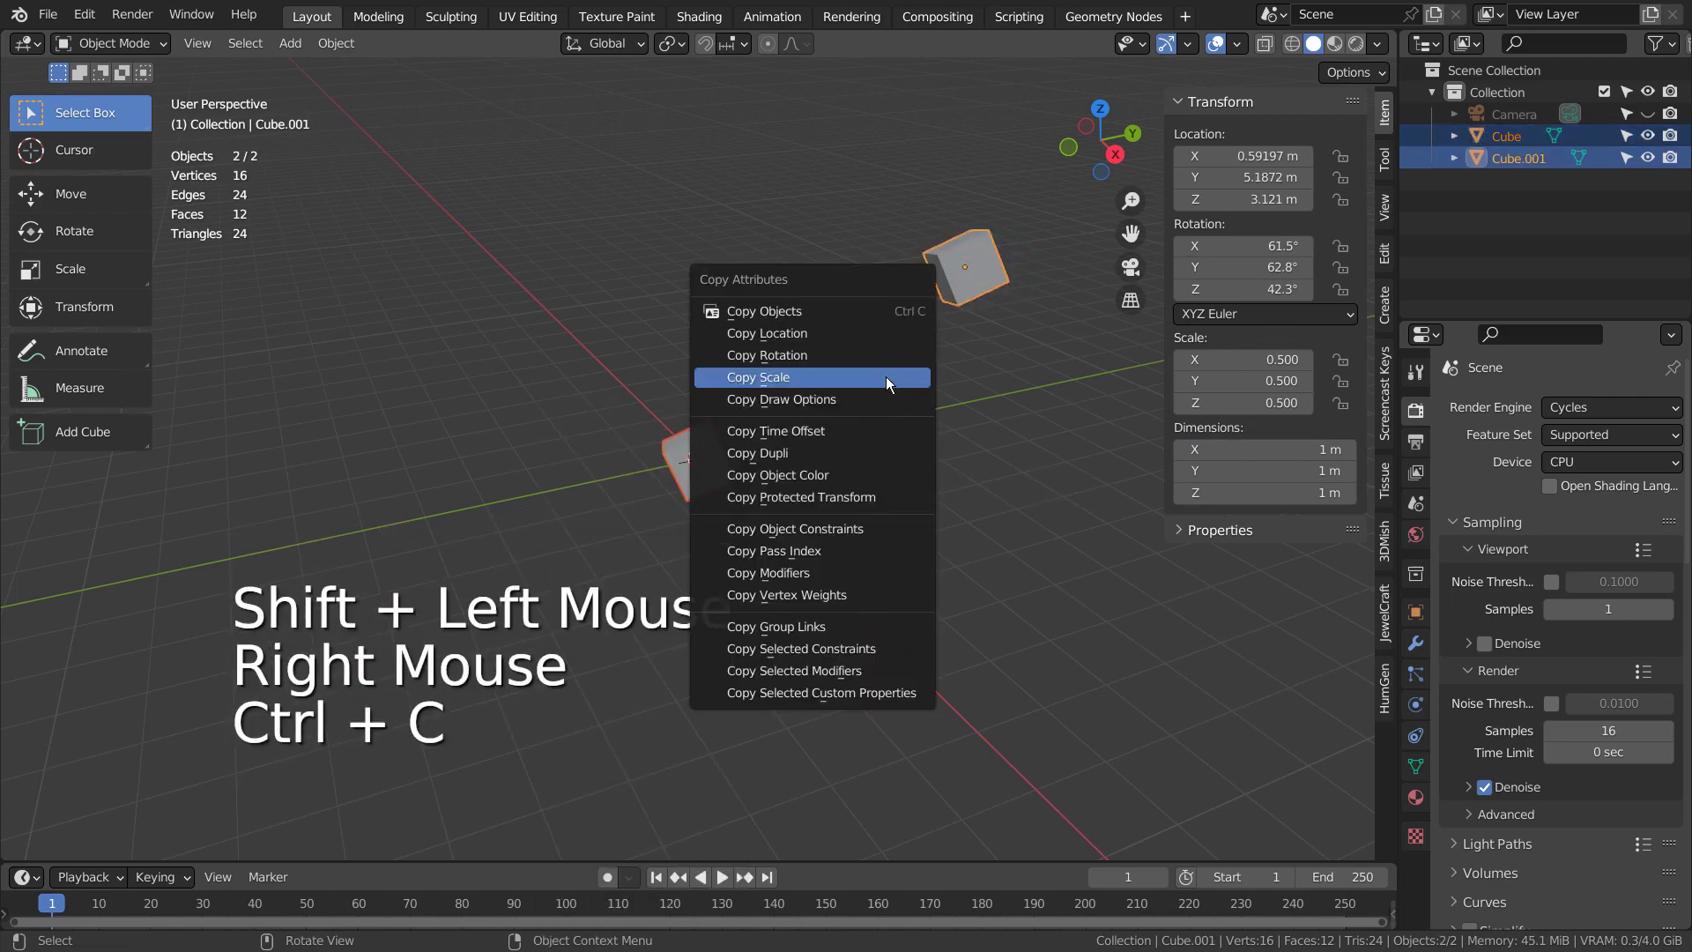
click(885, 357)
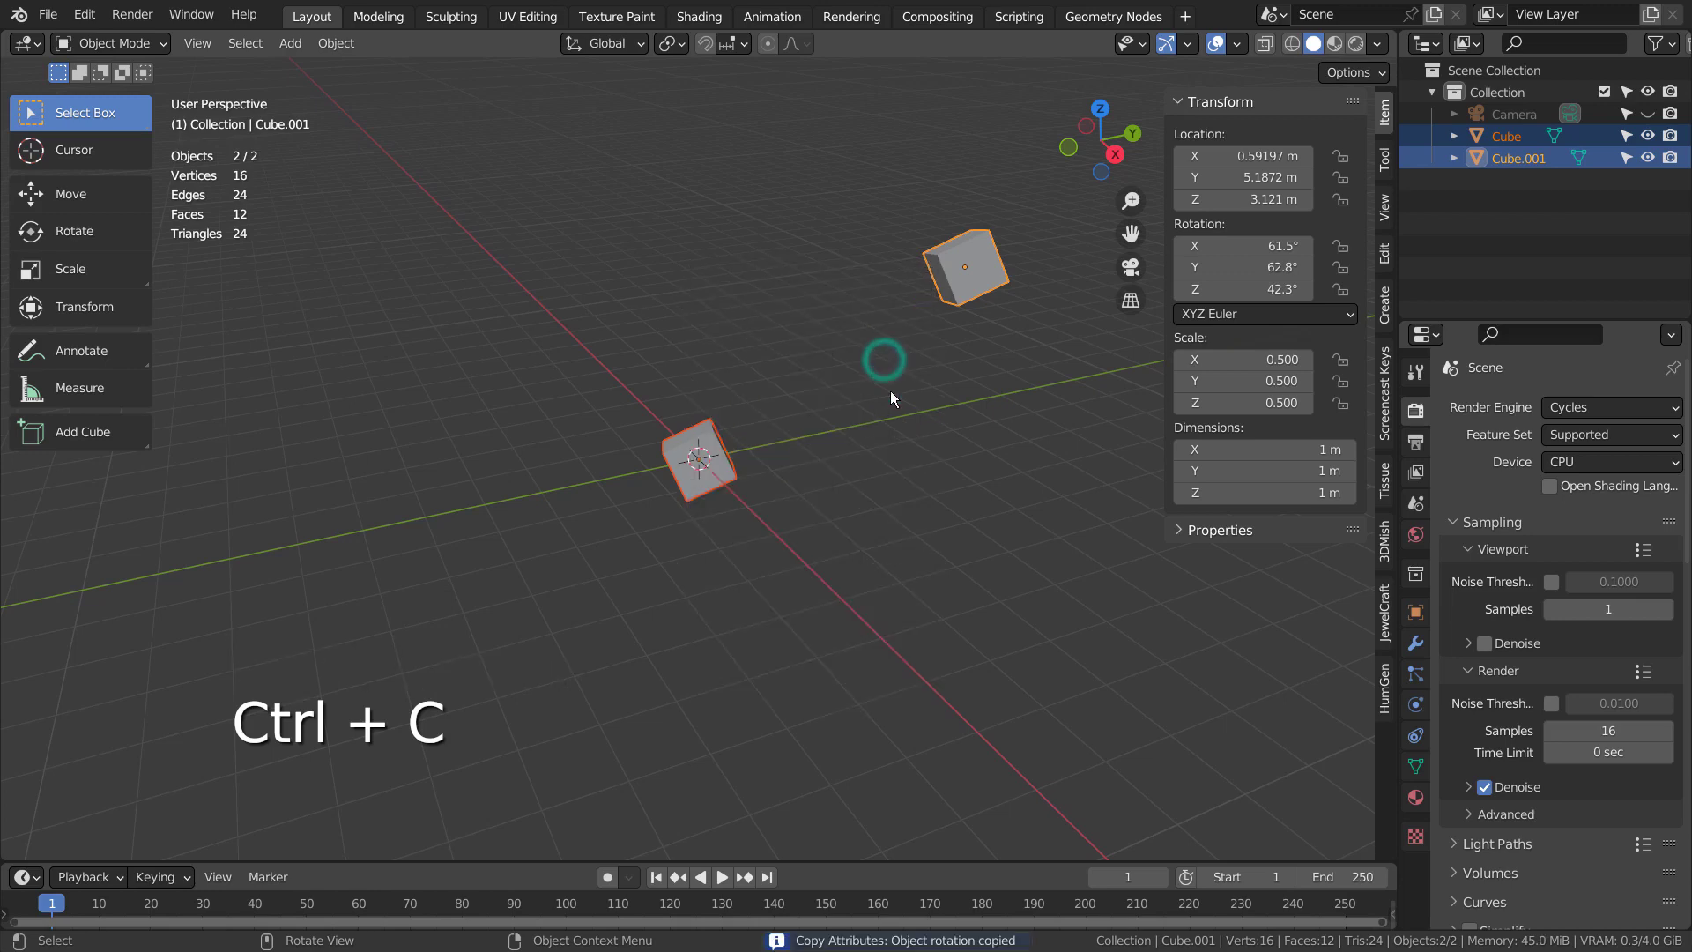
key(ctrl+c)
click(790, 421)
key(ctrl+c)
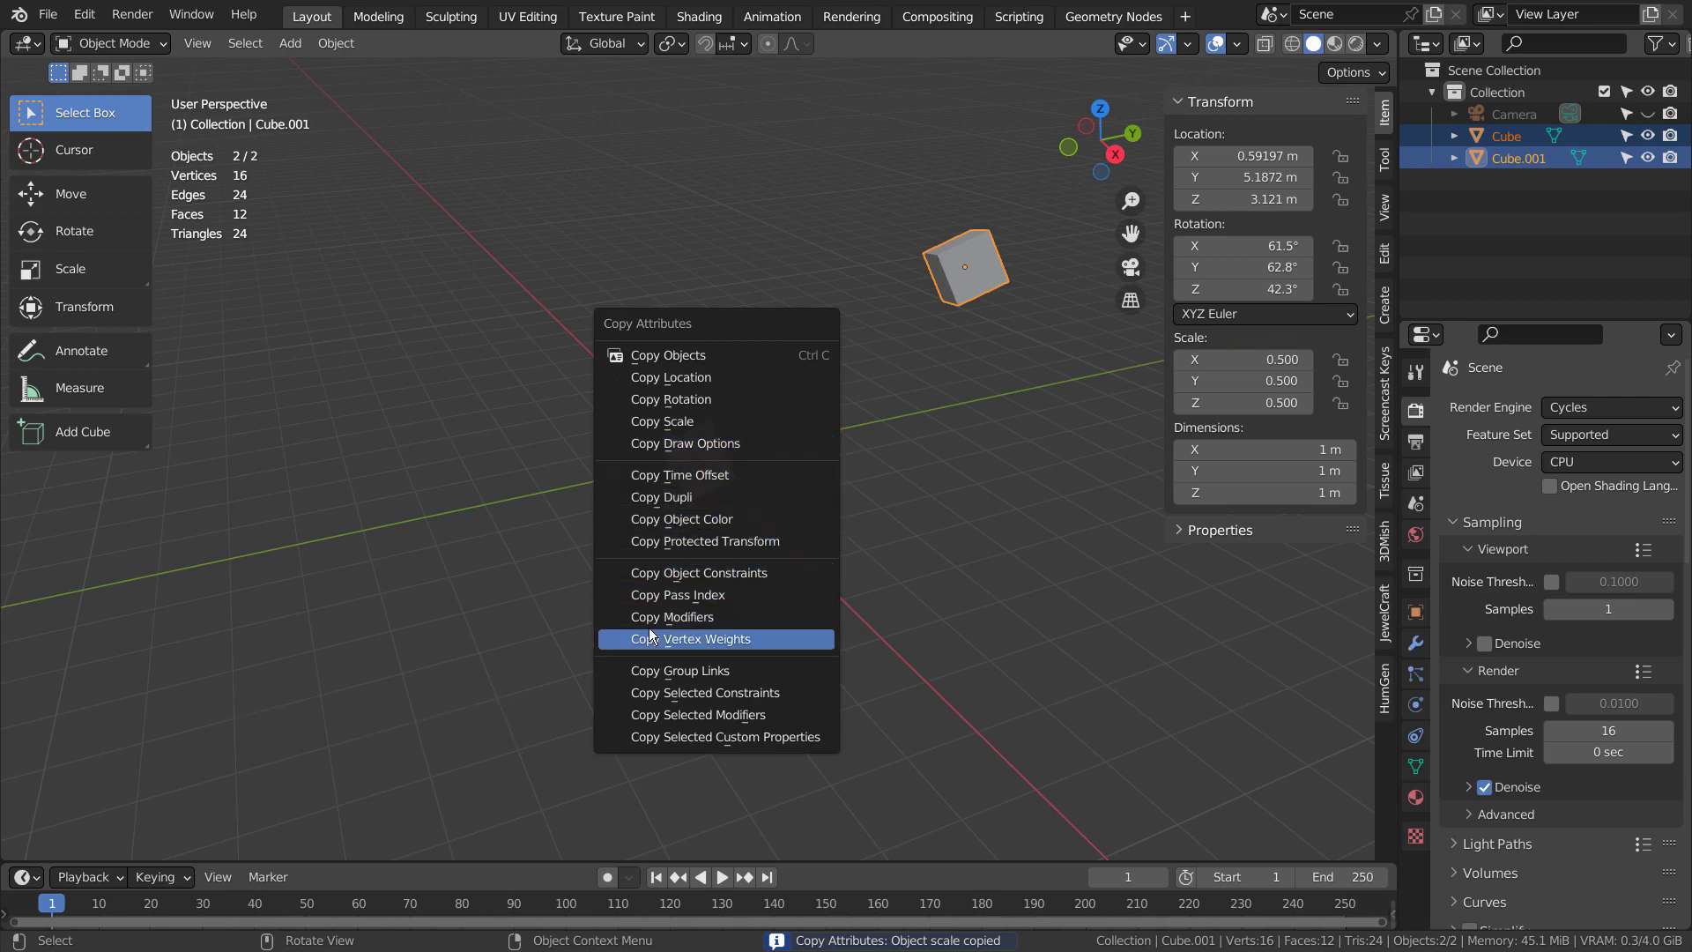
- Add a Wireframe modifier to Cube.001
click(961, 289)
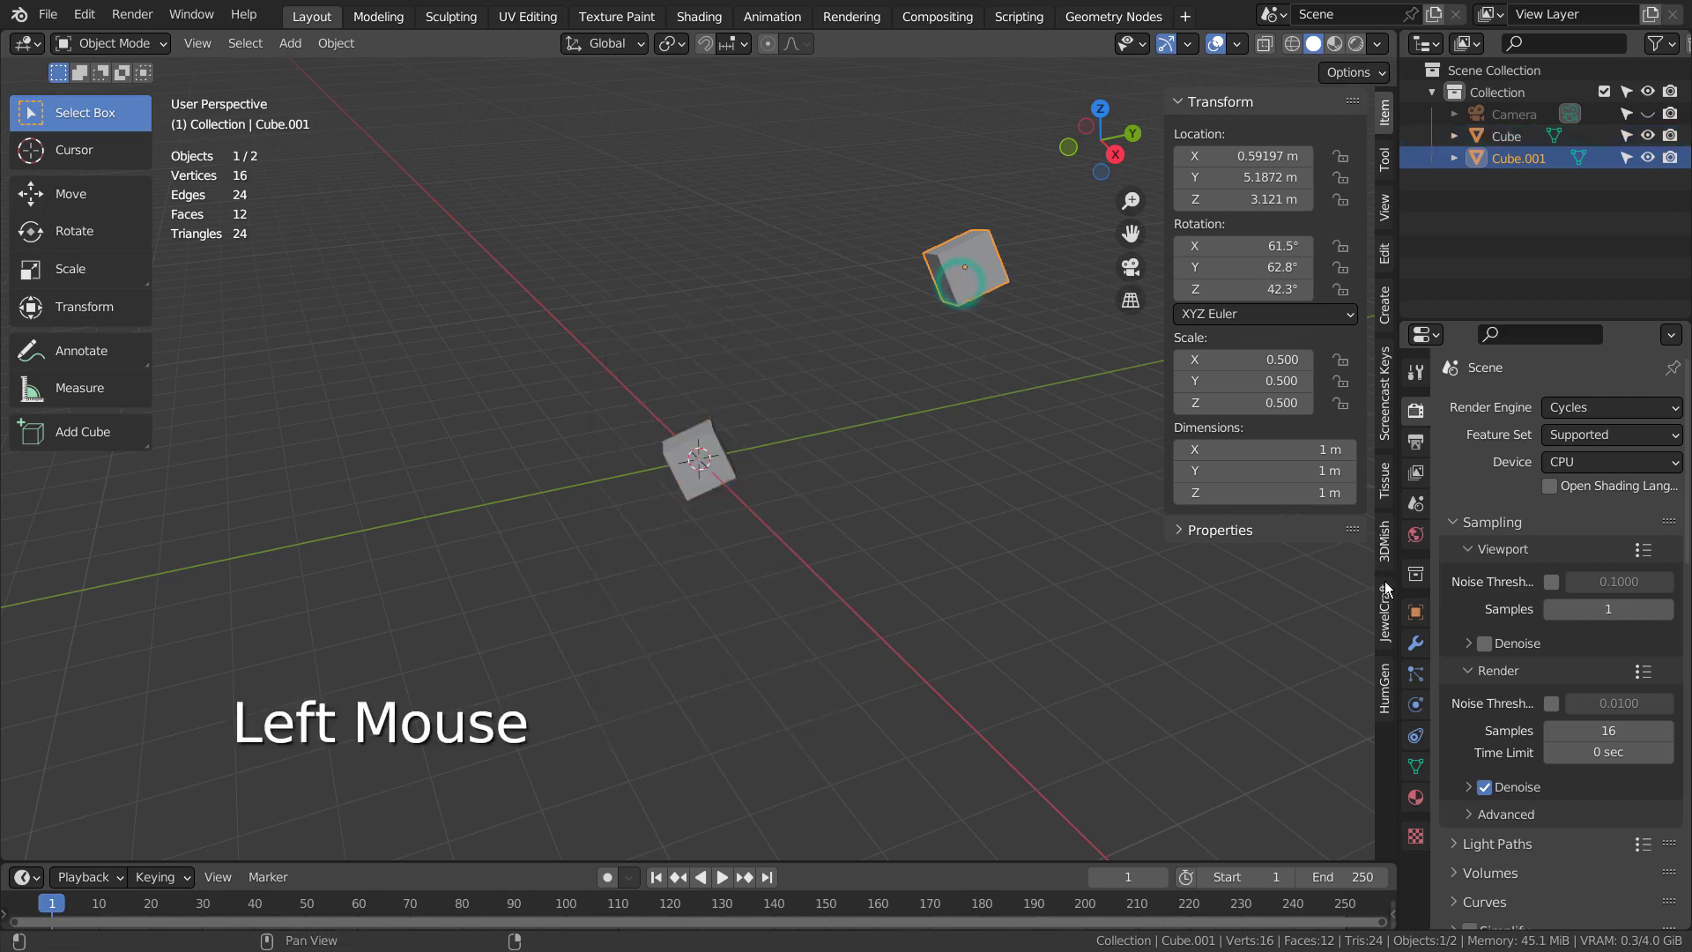
click(1415, 642)
click(1574, 406)
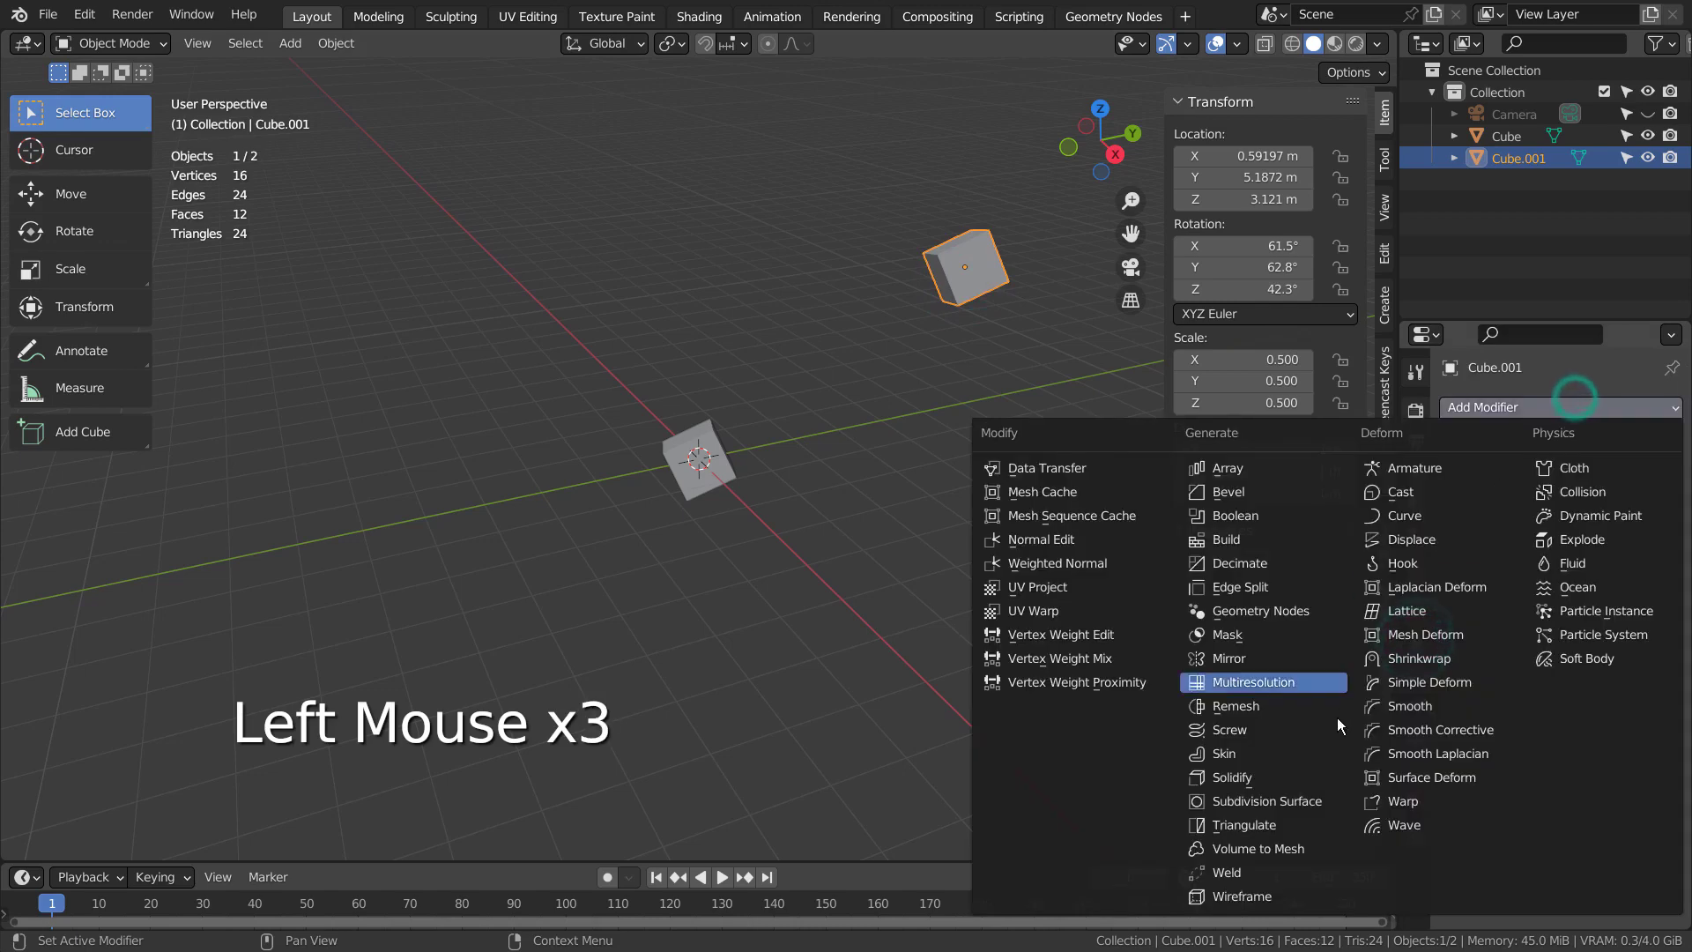
click(1297, 895)
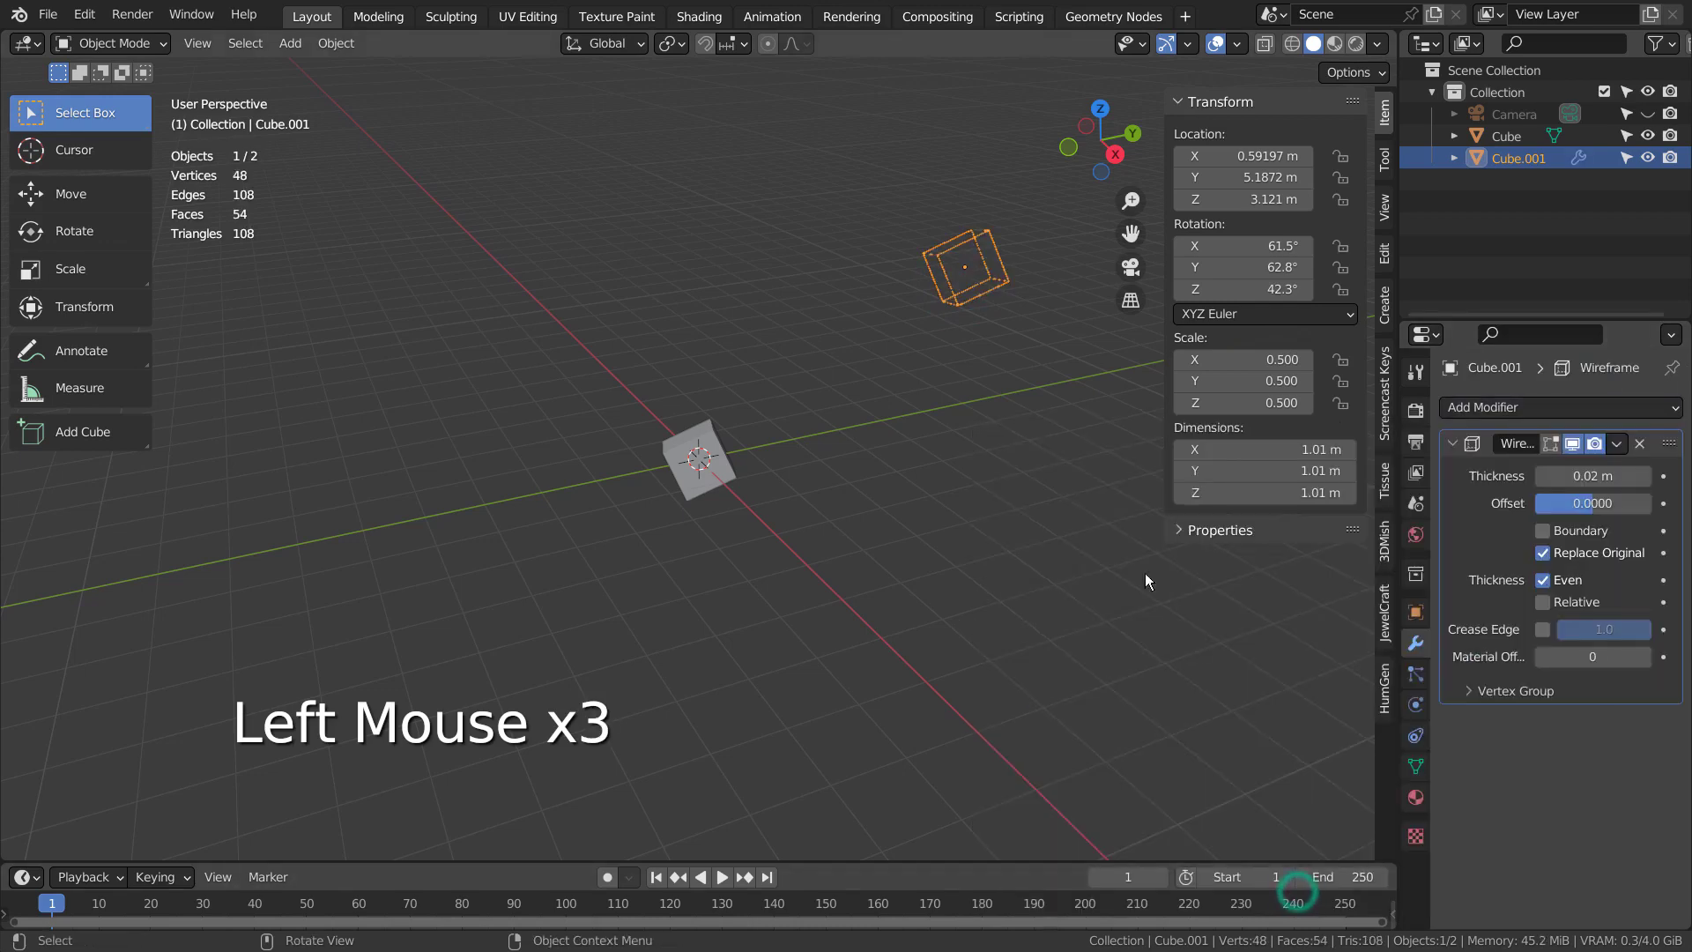
- Copy Cube.001's Wireframe modifier onto the central Cube with Copy Modifiers
click(728, 456)
shift+click(938, 275)
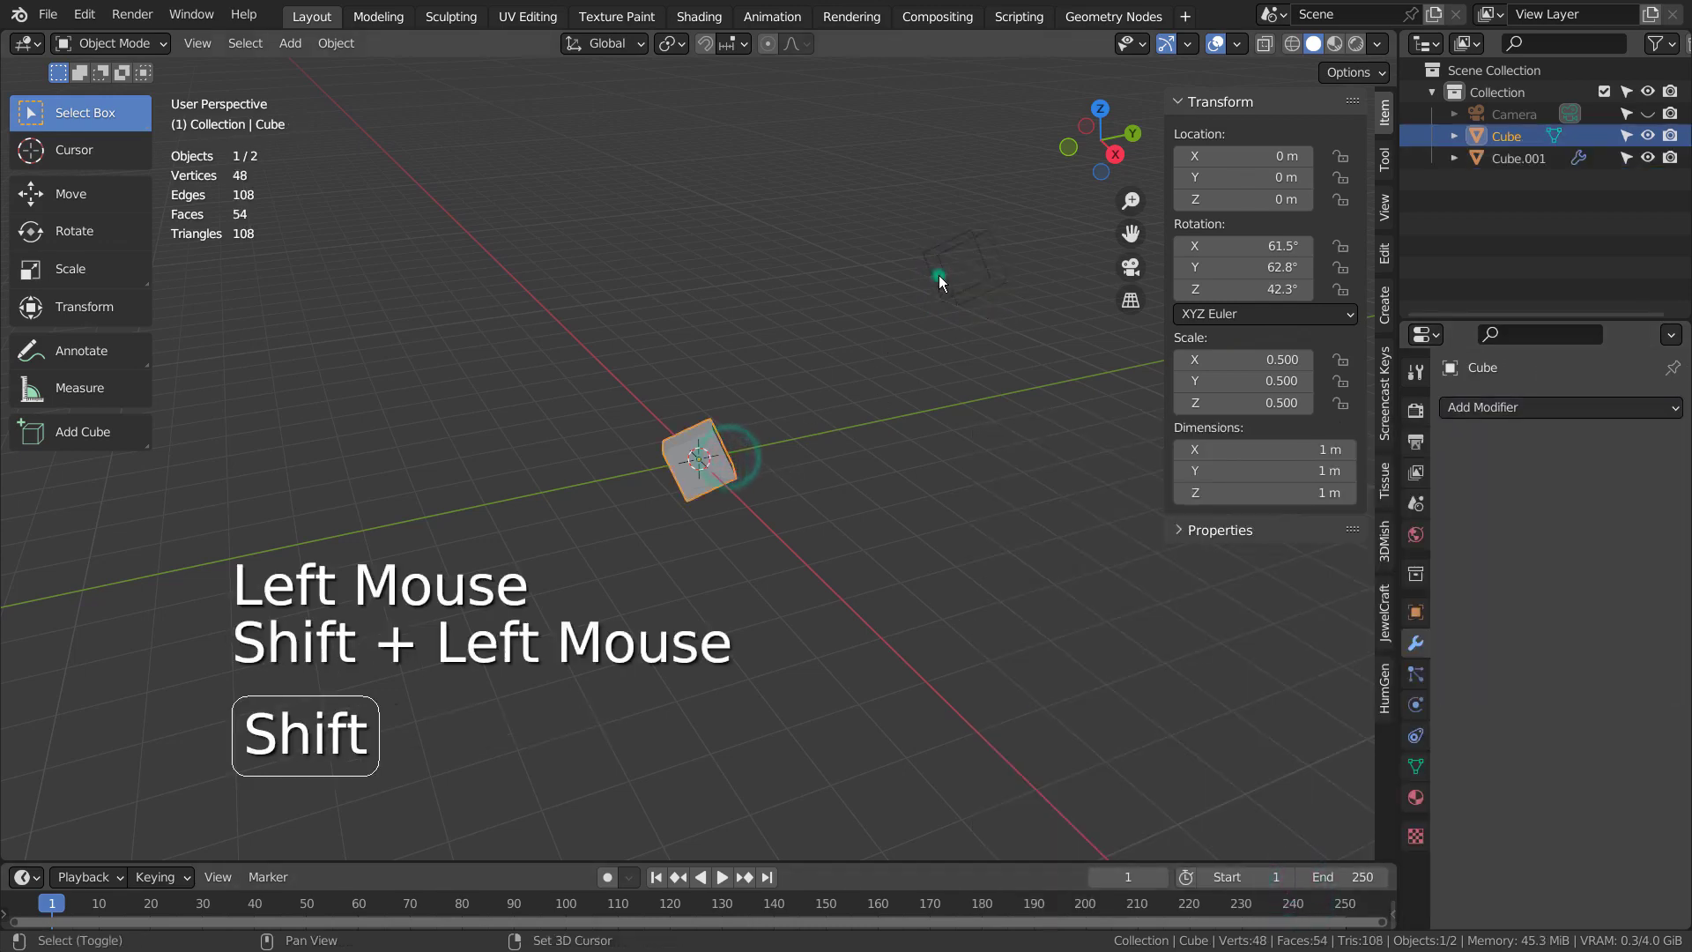
key(ctrl+c)
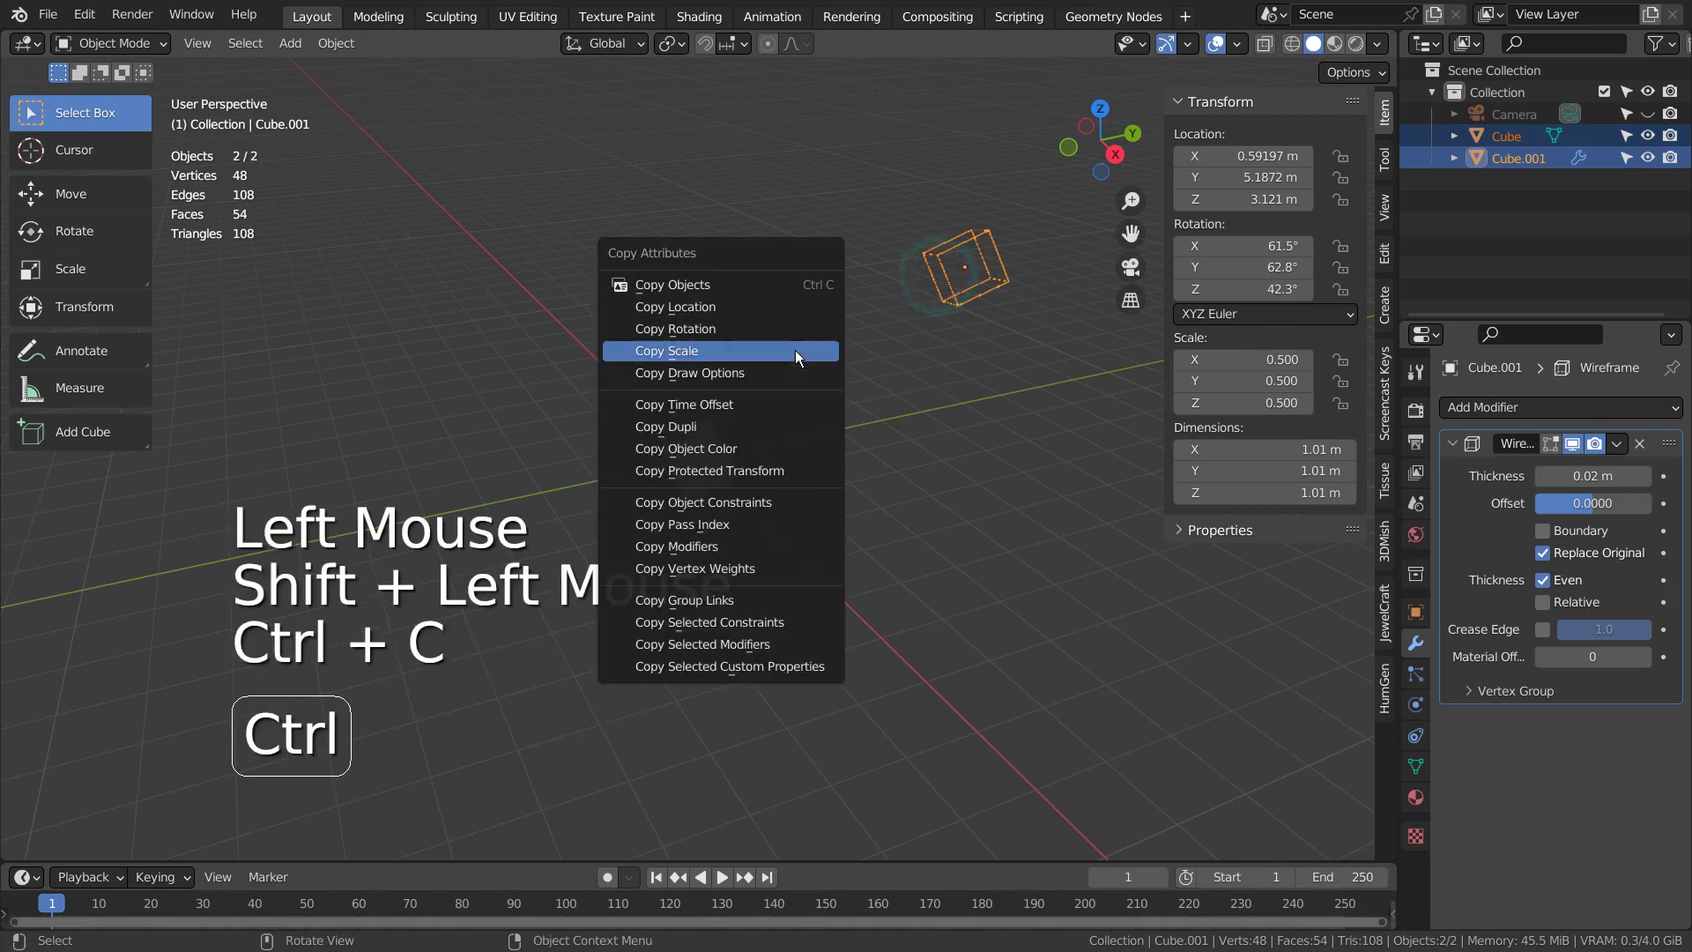
click(796, 546)
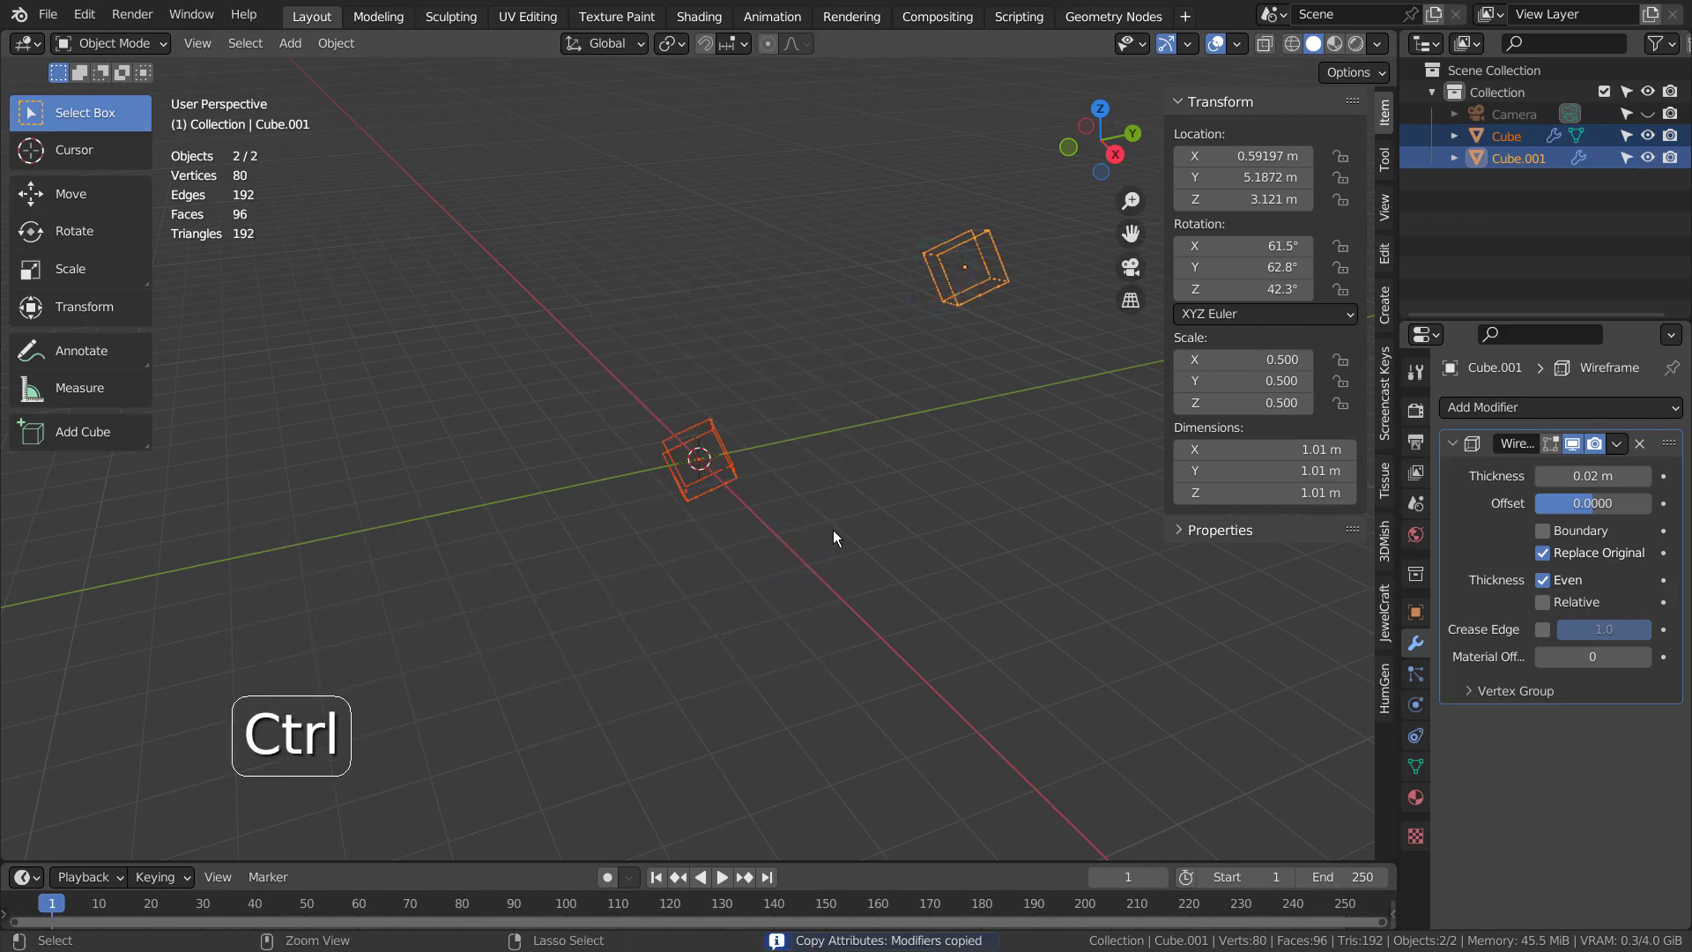
key(ctrl+c)
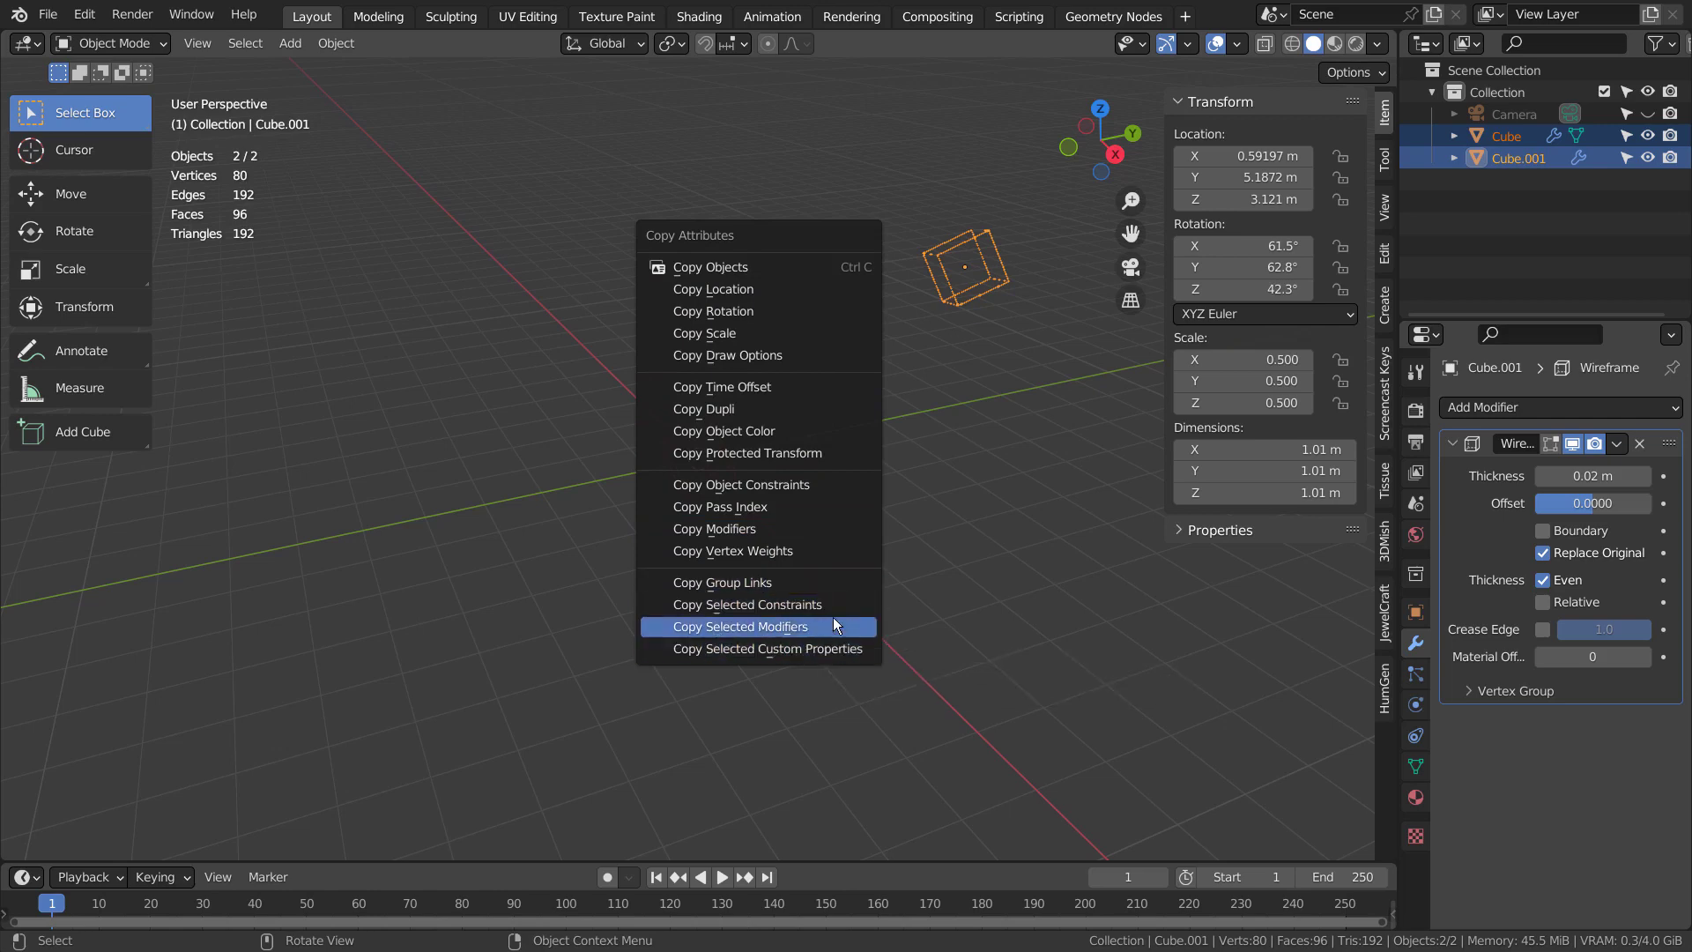
- Delete both cubes from the scene
click(982, 384)
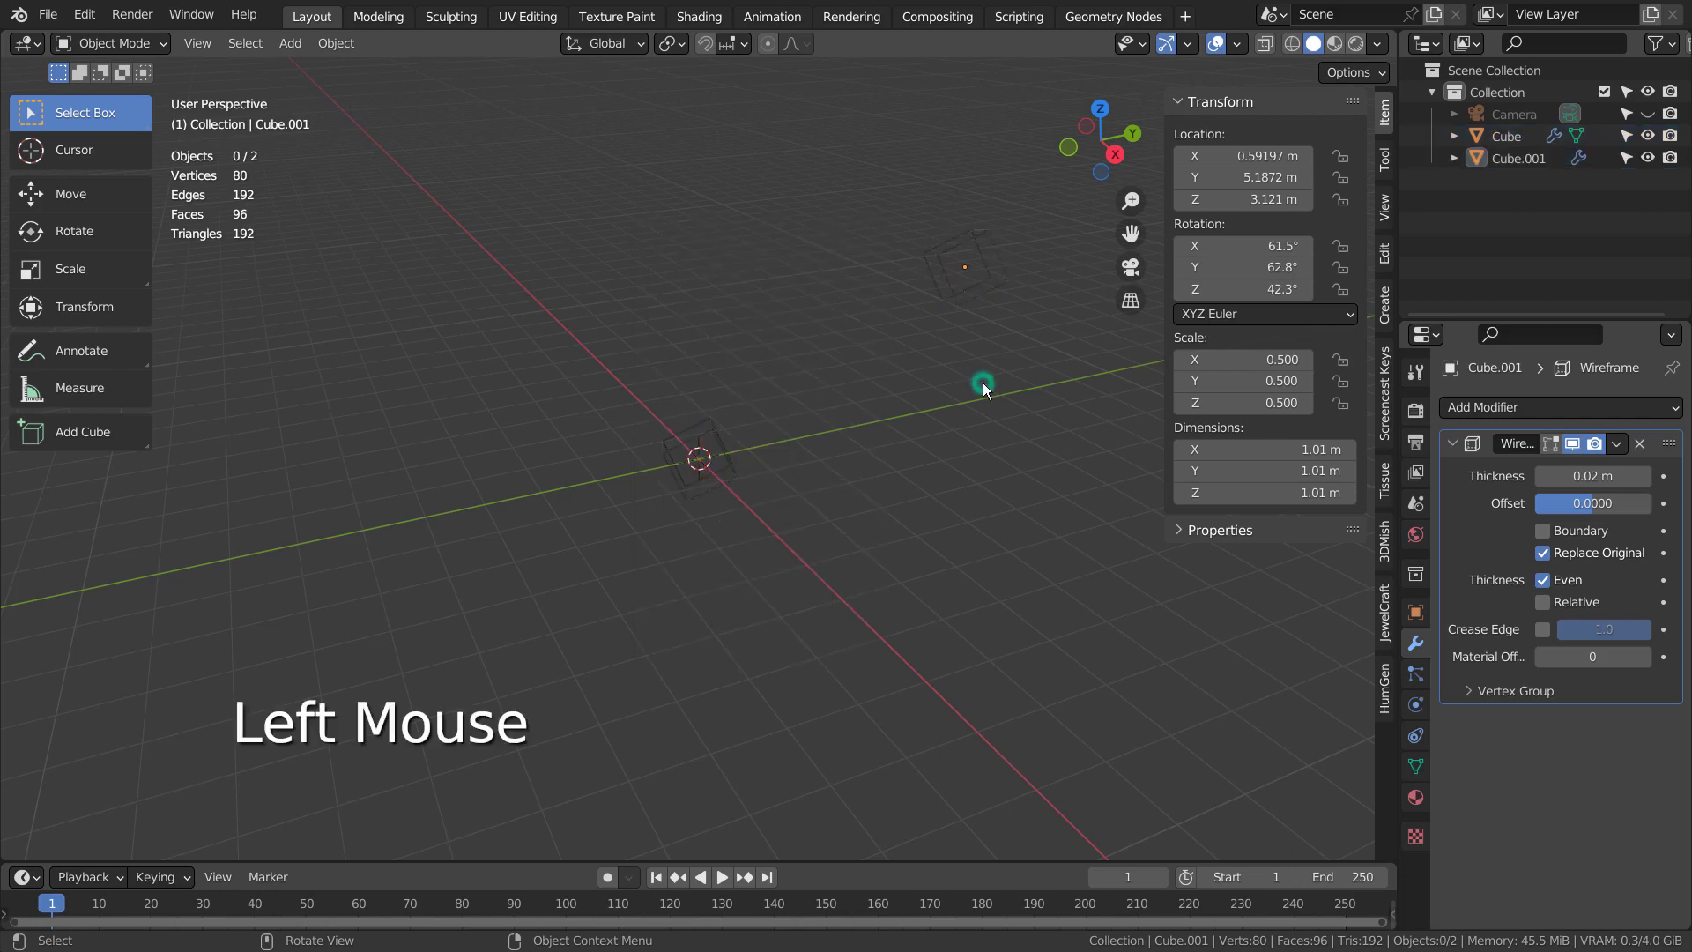
scroll(984, 388, up, 2)
shift+middle_drag(983, 388, 871, 510)
key(a)
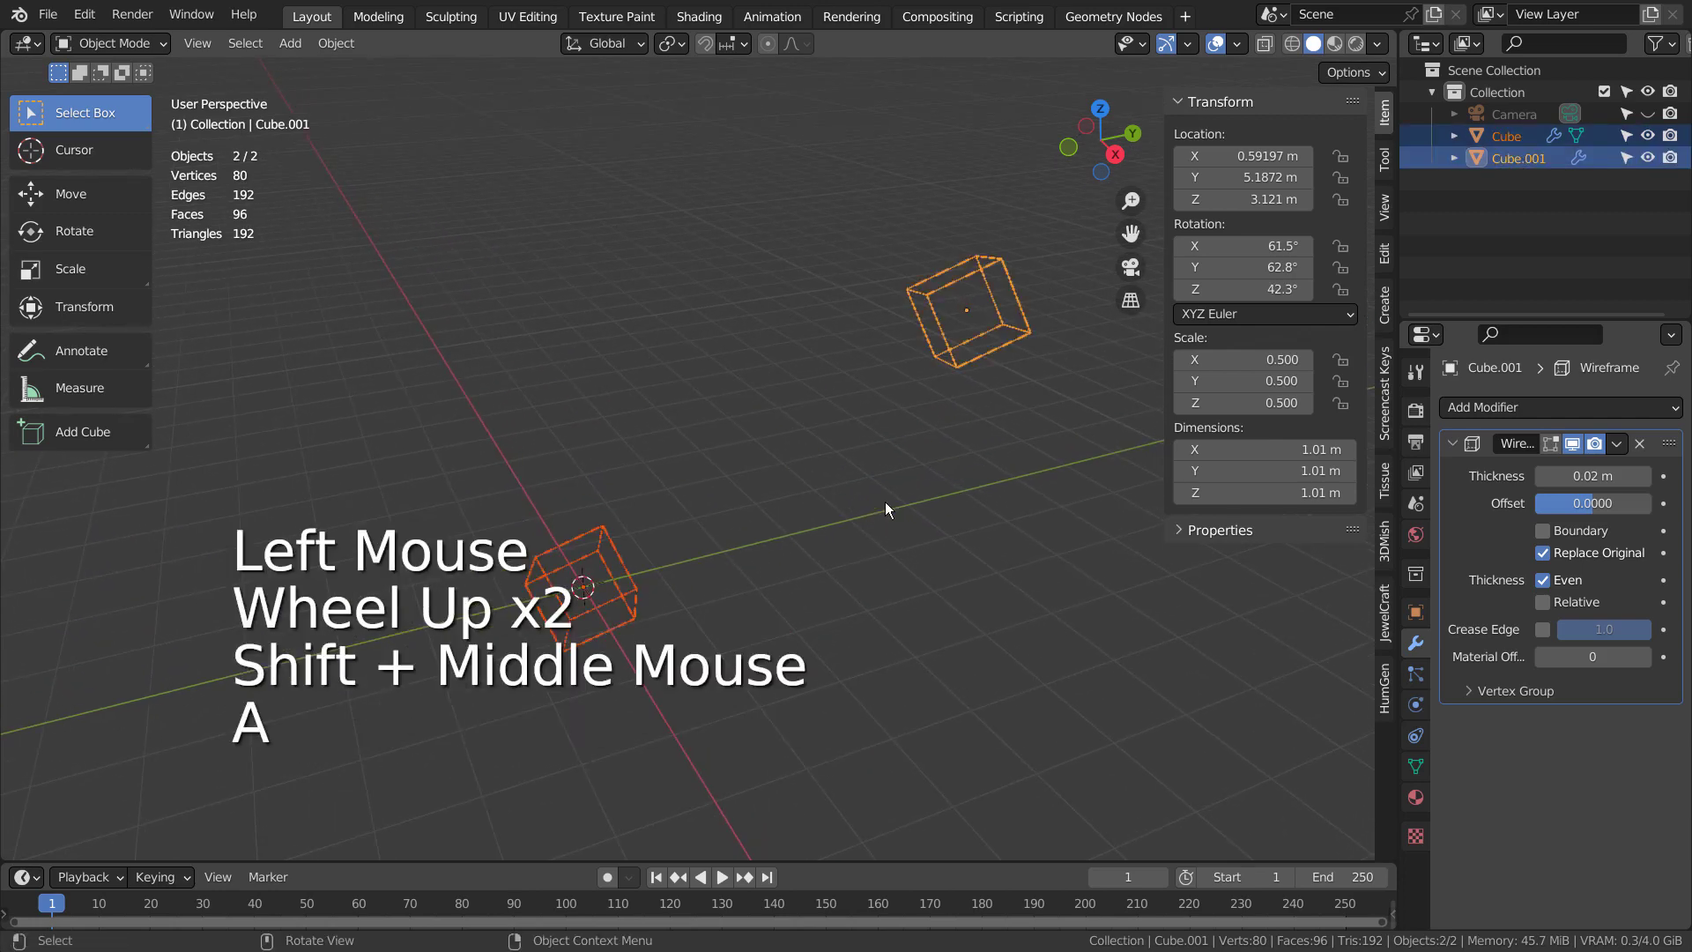
key(x)
click(852, 452)
- Add a UV Sphere at the origin
key(shift+a)
mouse_move(723, 453)
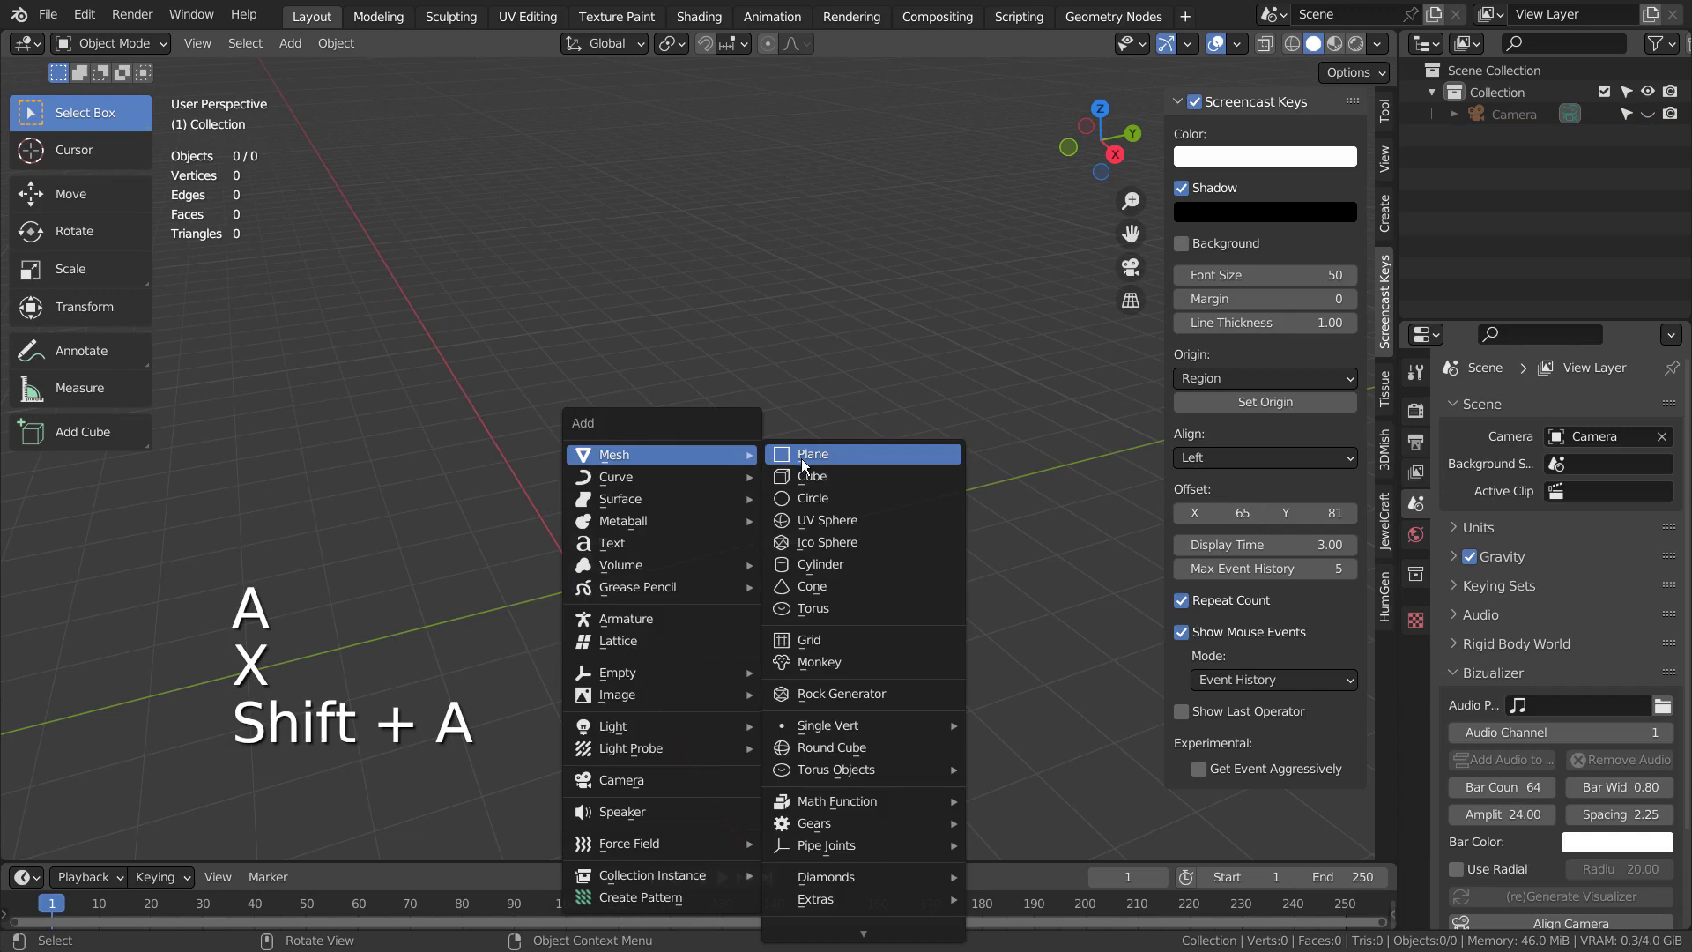
click(818, 512)
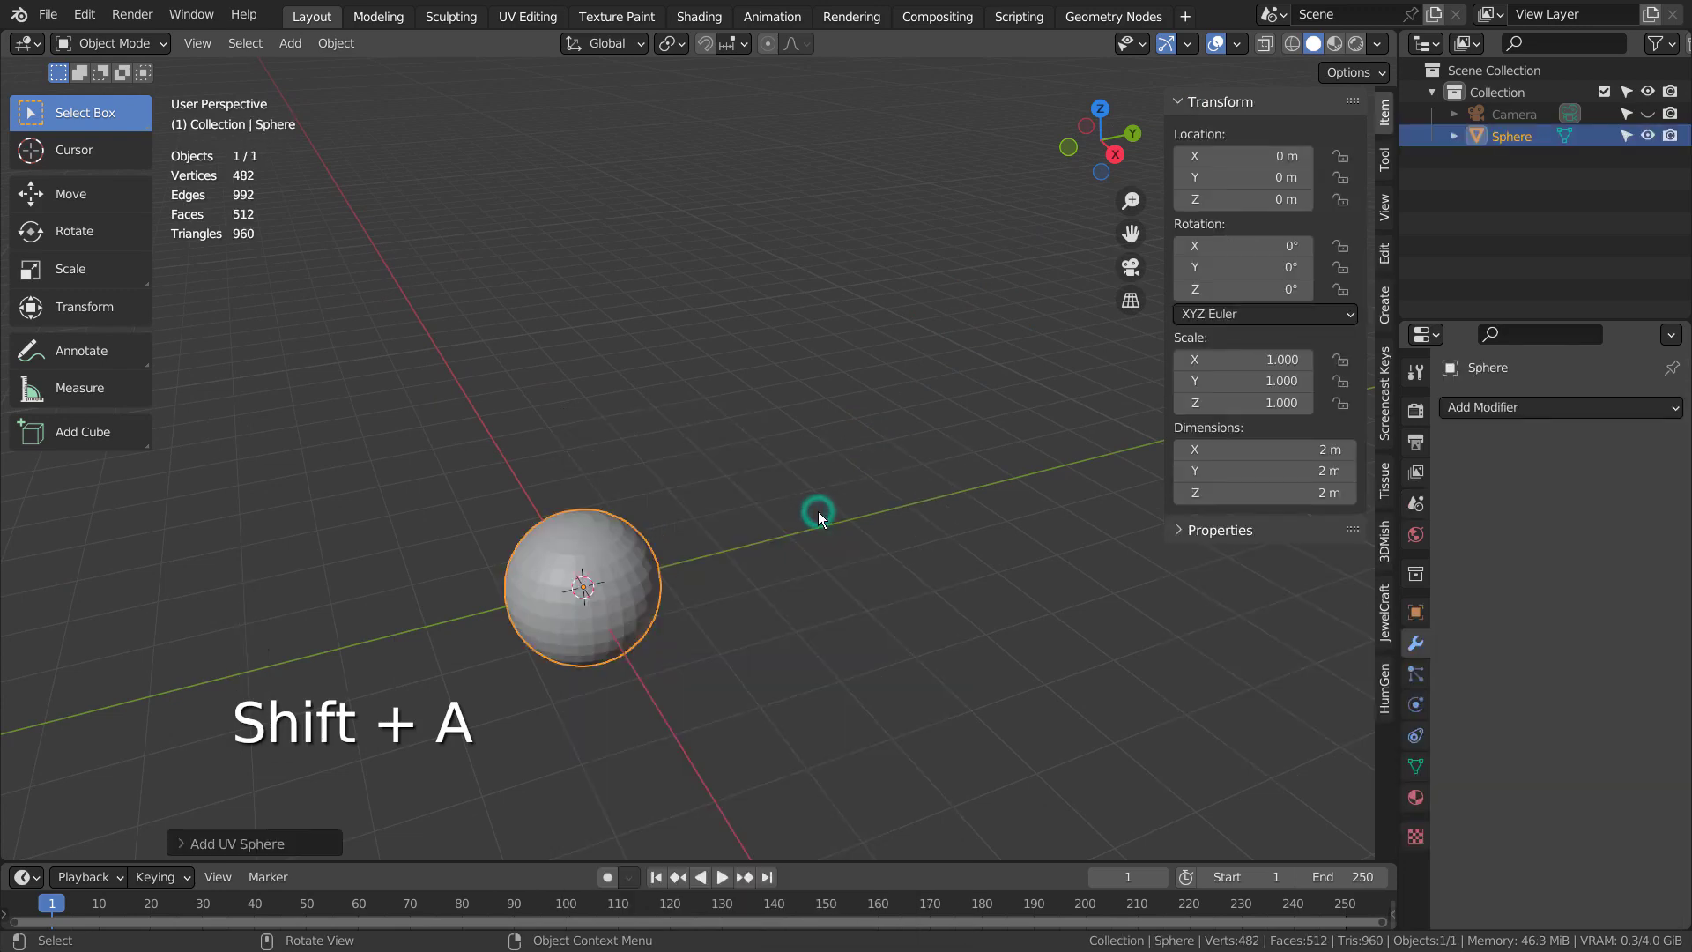
scroll(818, 511, down, 2)
- Duplicate the sphere upward as Sphere.001, scaled to about 2.509 and tilted
key(shift+d)
key(s)
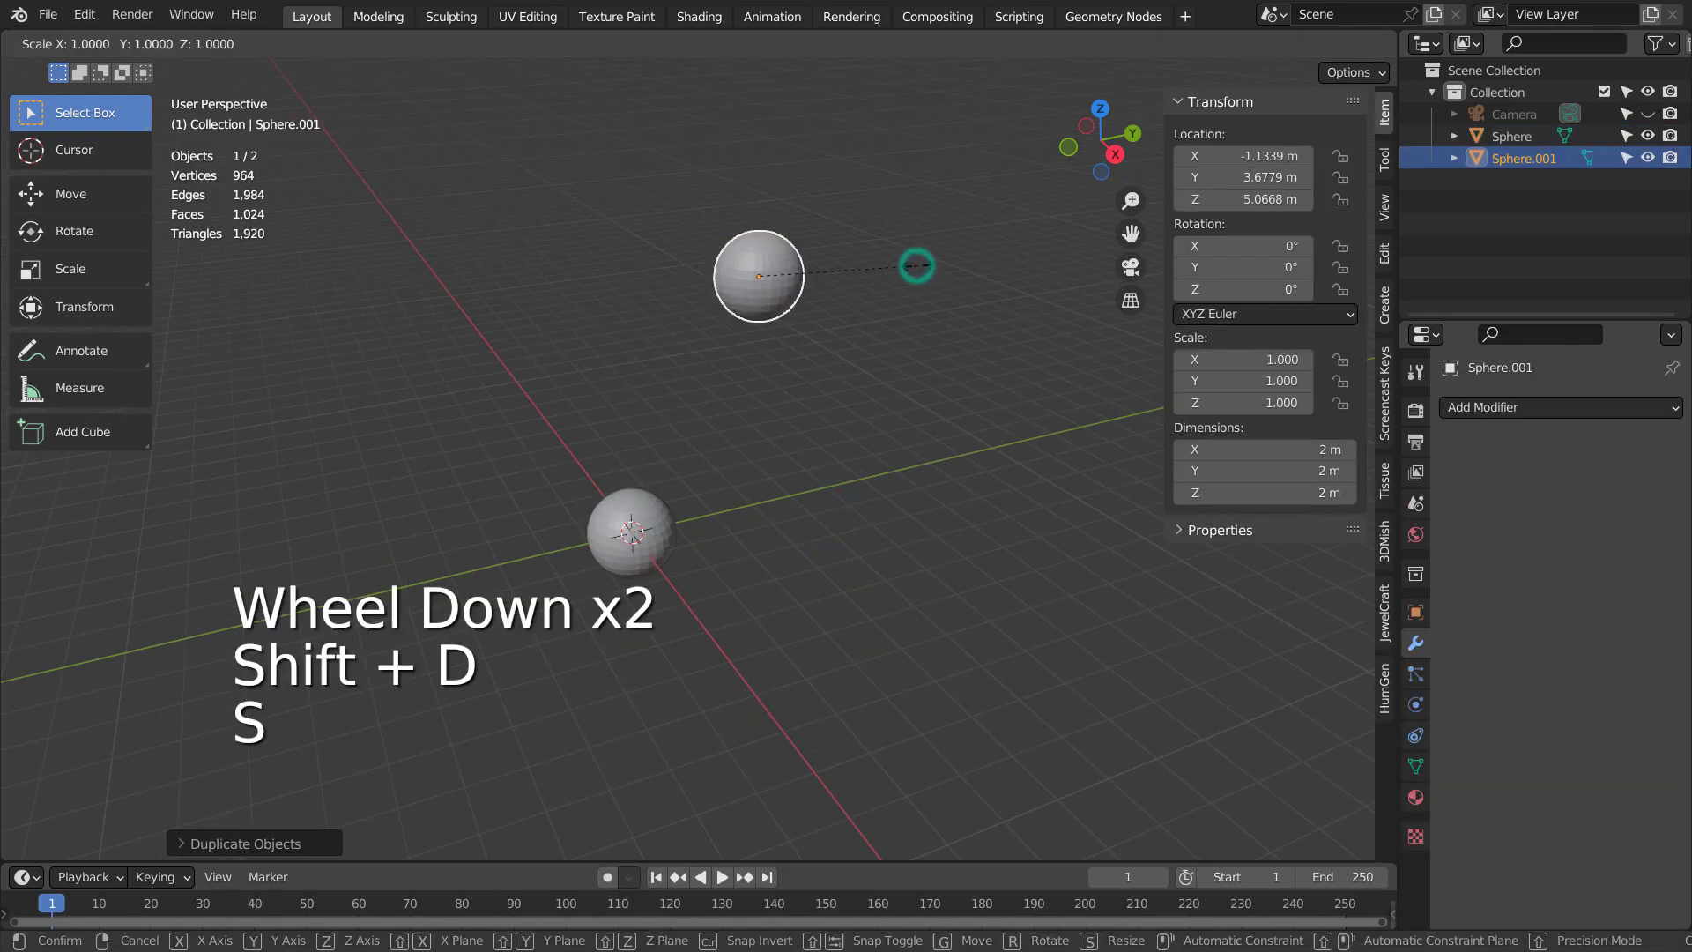
click(1152, 347)
key(r)
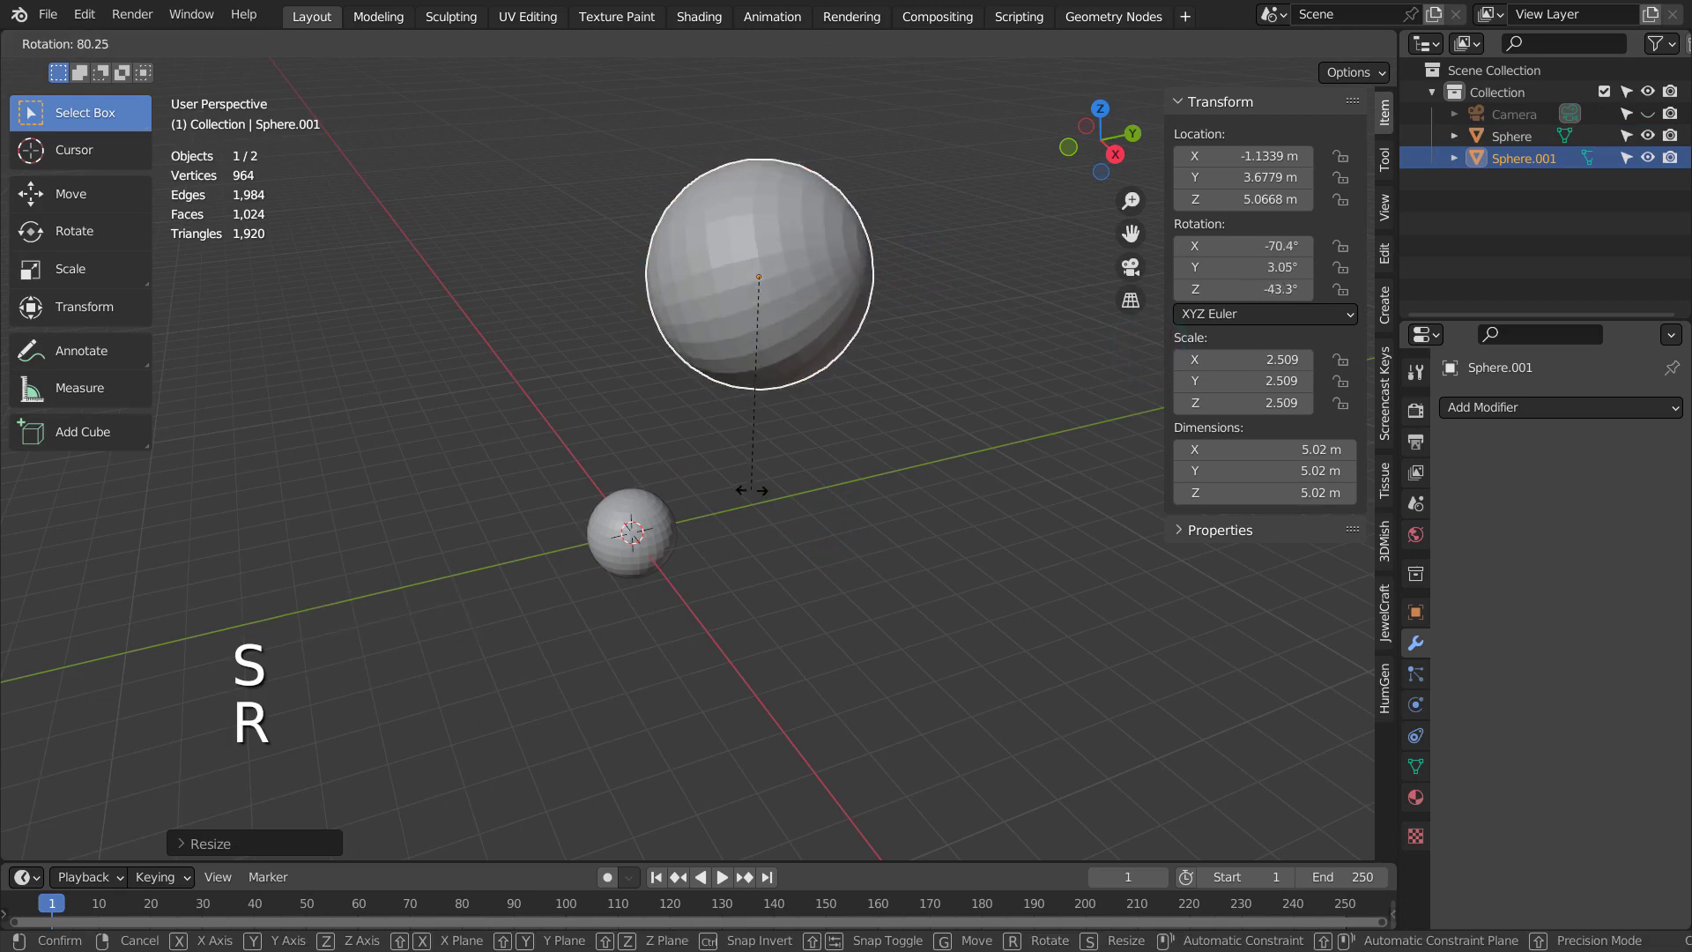
click(751, 490)
- Select the small sphere plus Sphere.001 as active, and open the Copy Attributes menu with Ctrl+C
shift+click(658, 532)
shift+click(737, 335)
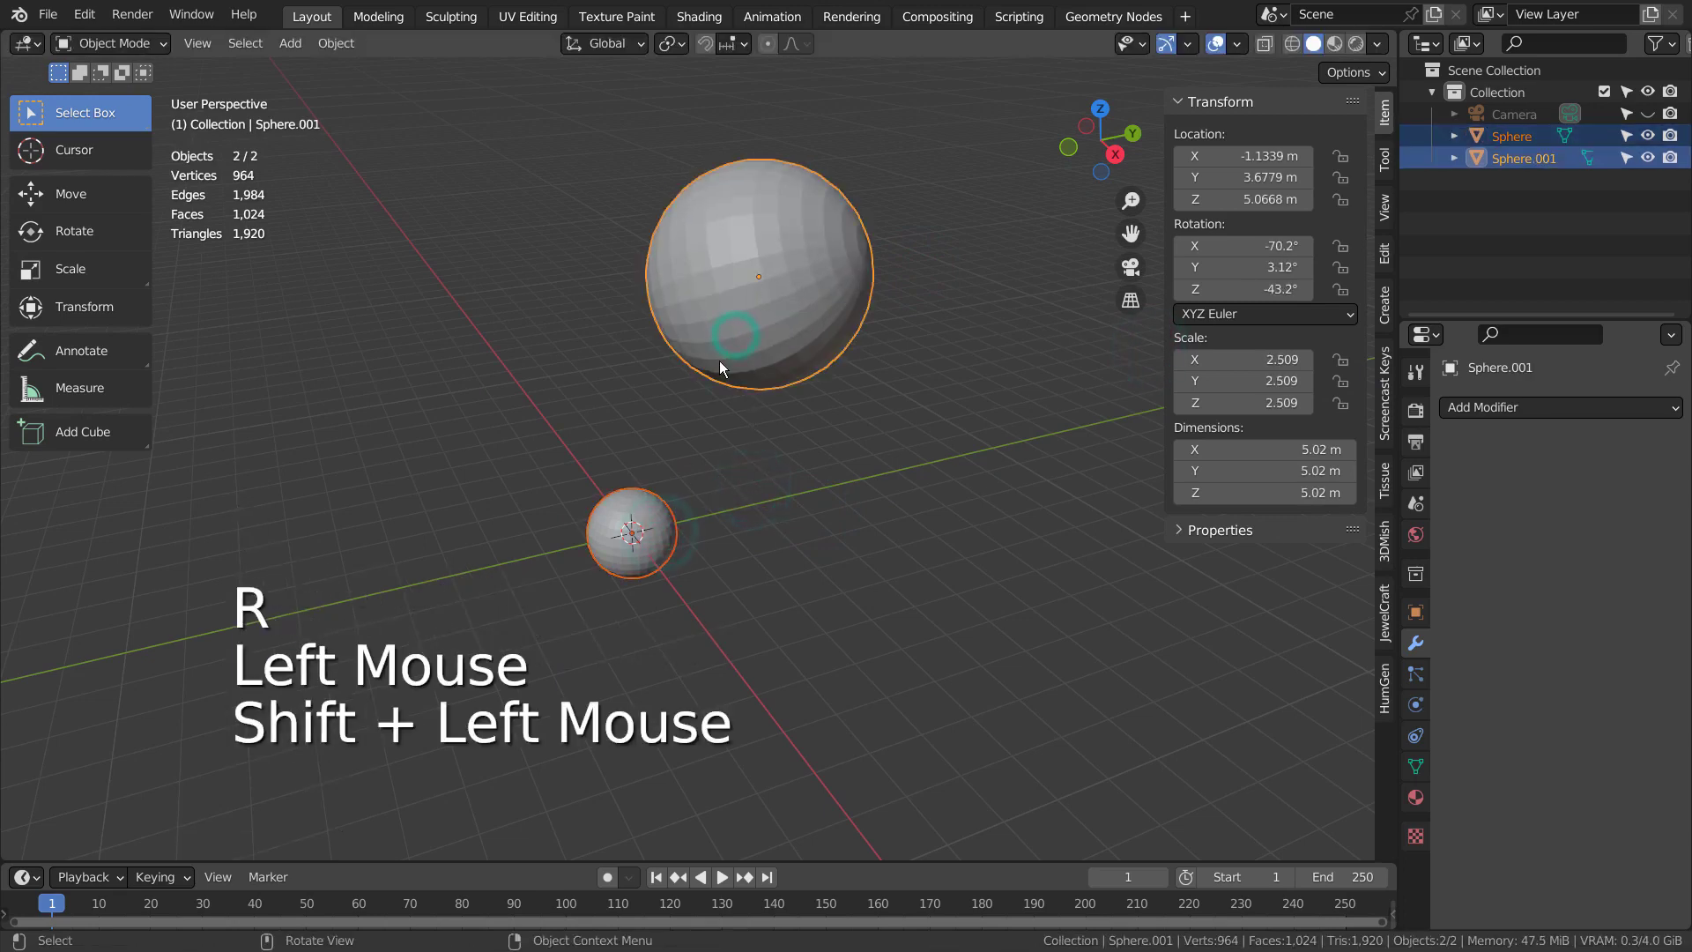
key(ctrl+c)
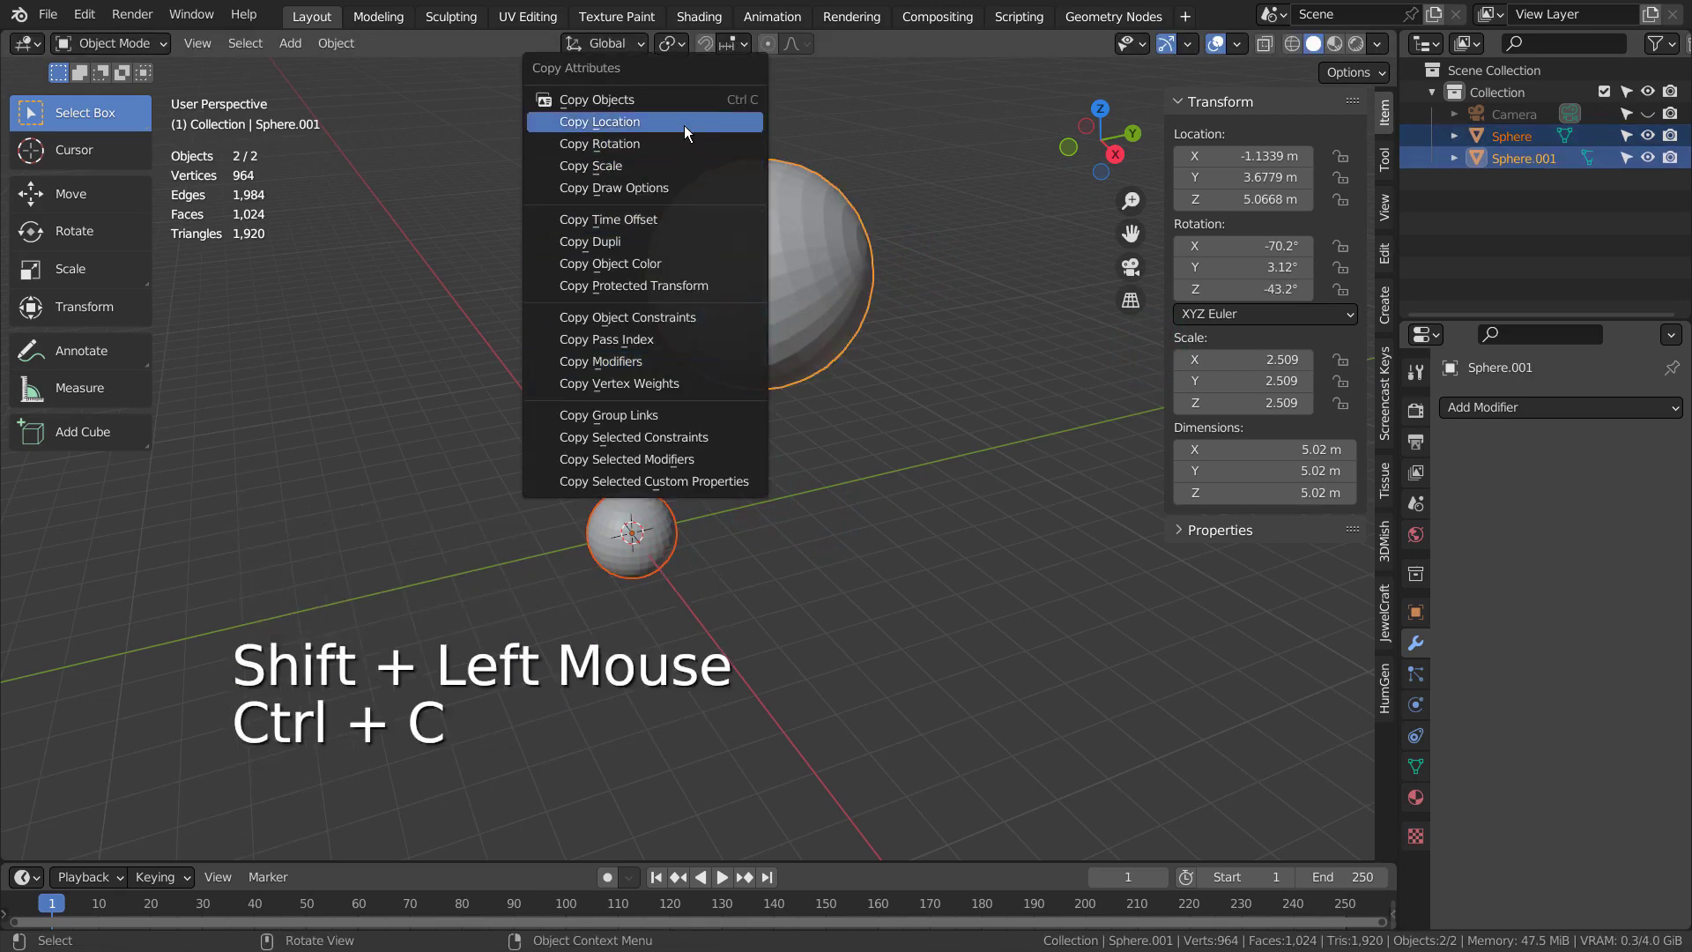